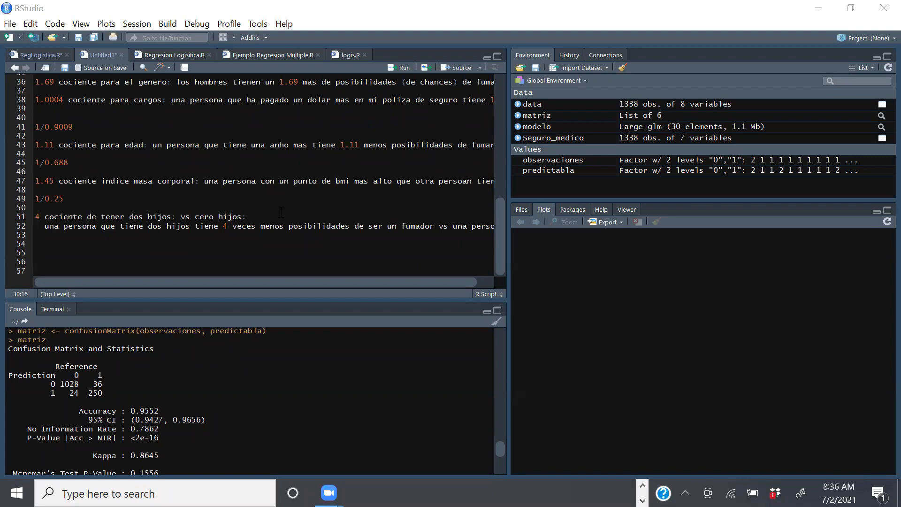
Copy the "#Efectos marginales" code block from RegLogistica.R and paste it below the odds-ratio notes in the Untitled1 script.
left_click(192, 176)
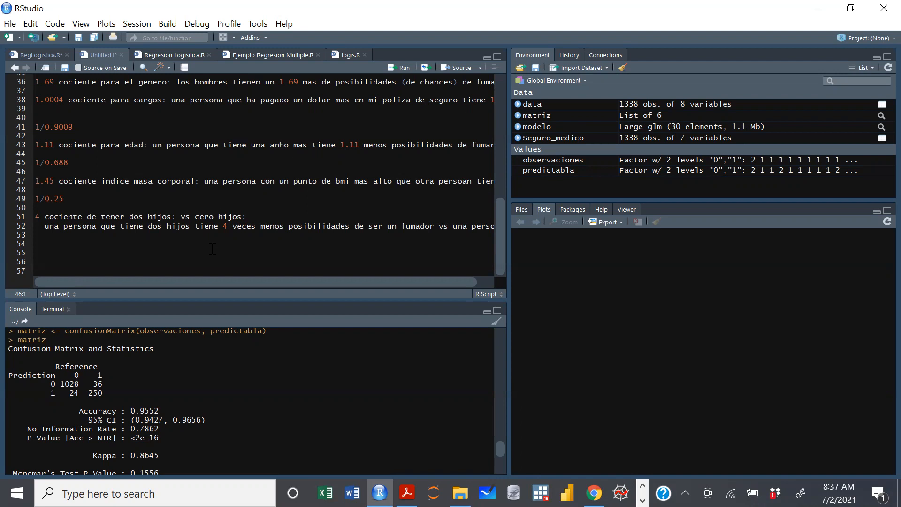
key("Return")
left_click(39, 55)
left_click_drag(501, 214, 497, 191)
scroll(450, 175, "up", 3)
left_click_drag(449, 175, 35, 126)
key("ctrl+c")
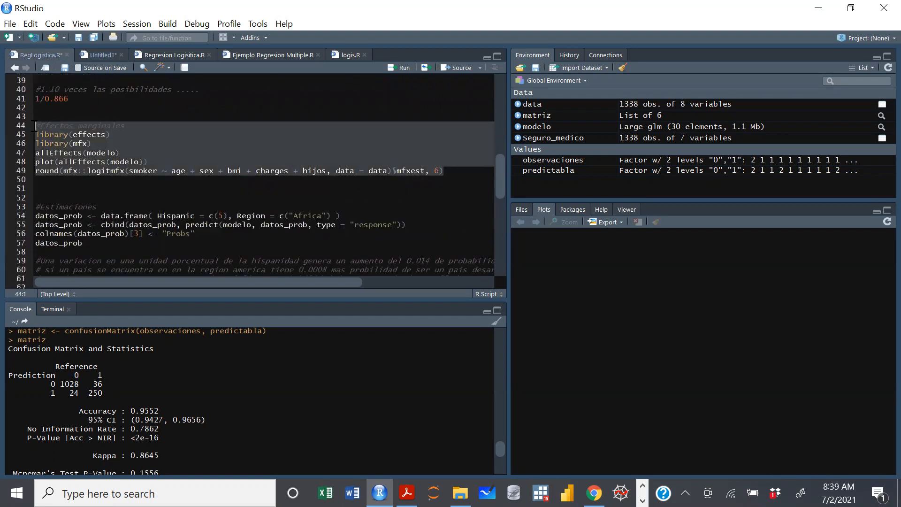
left_click(94, 52)
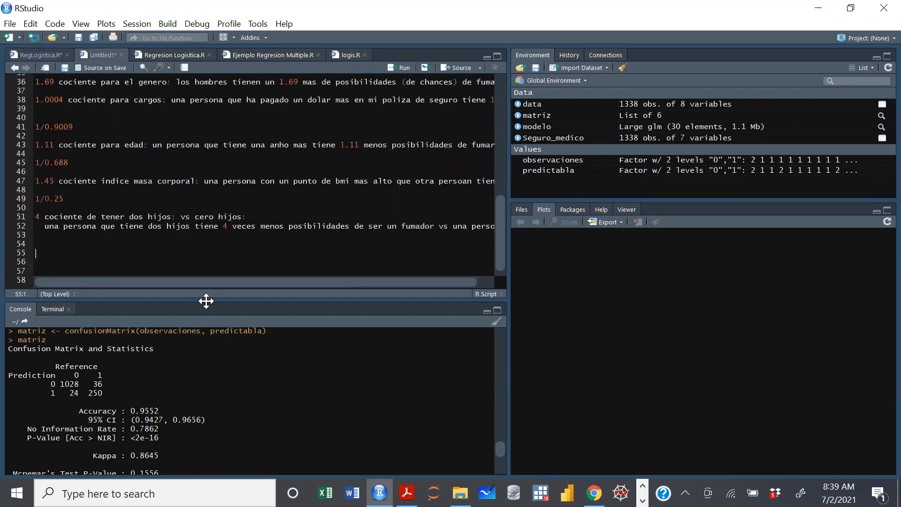
key("ctrl+v")
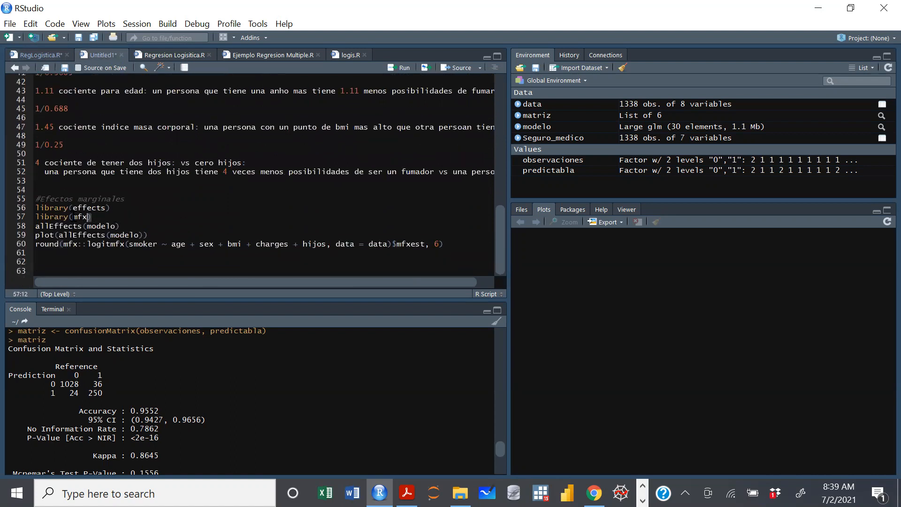
Comment out the allEffects(modelo) line in the pasted block and run plot(allEffects(modelo)) to draw the effect plots.
left_click_drag(93, 218, 34, 211)
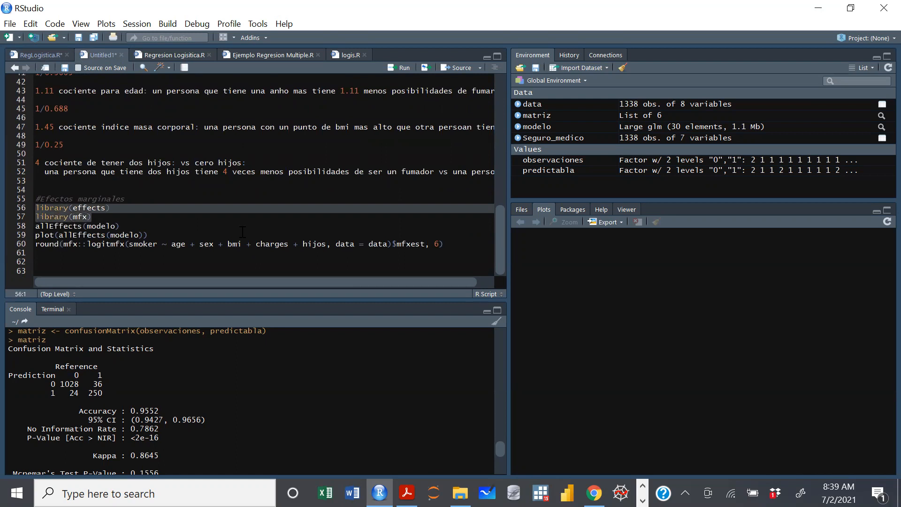
left_click(109, 217)
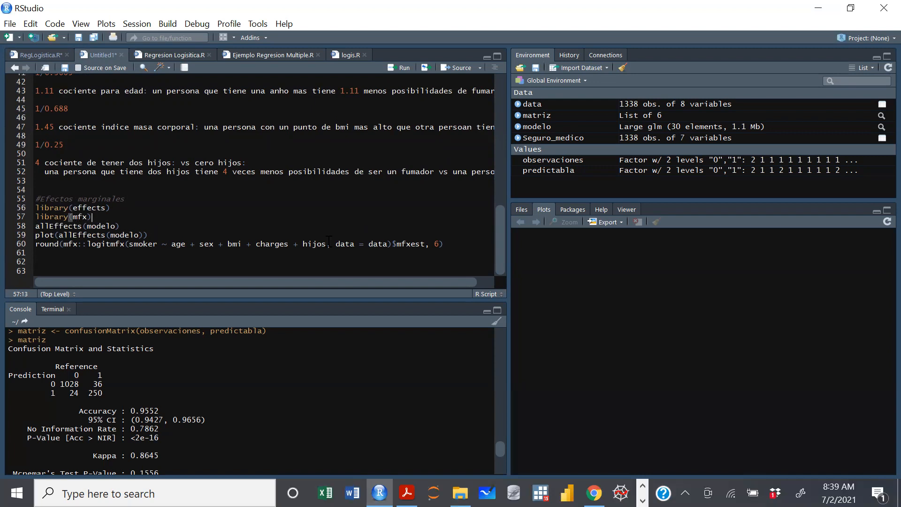
left_click(35, 226)
type("#")
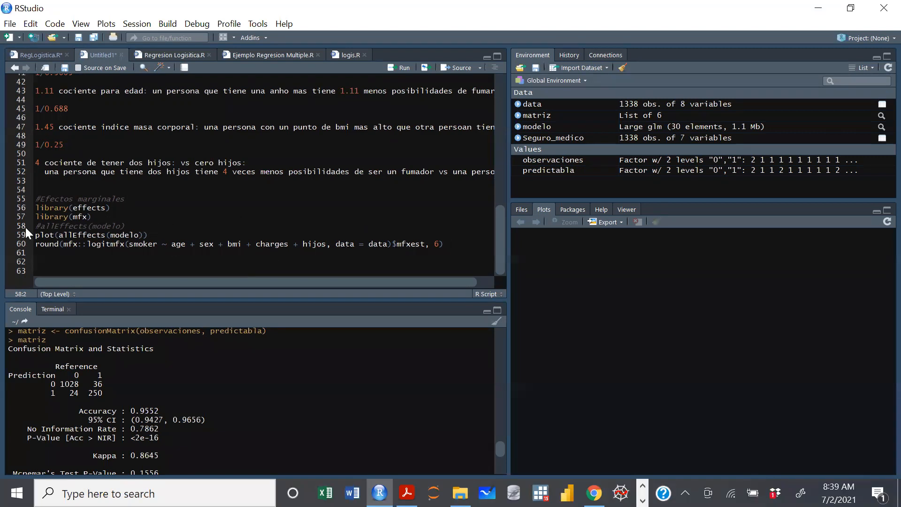
left_click(162, 235)
key("ctrl+Return")
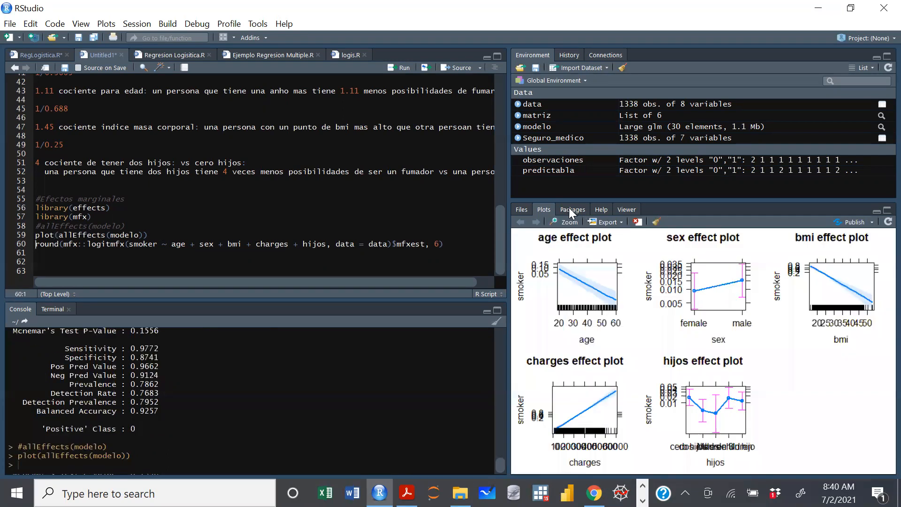
Open the effect plots in a separate zoom window and enlarge it to full screen to examine each variable's effect.
left_click(567, 223)
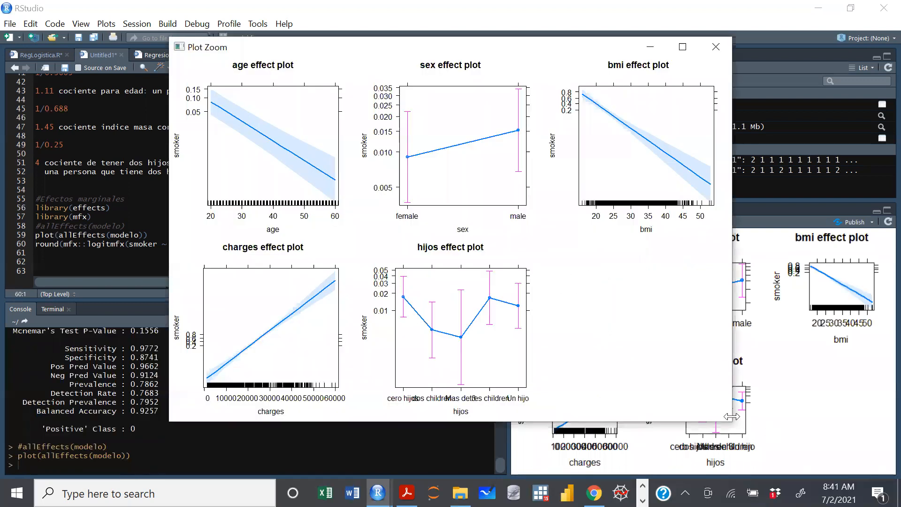
left_click_drag(731, 416, 823, 416)
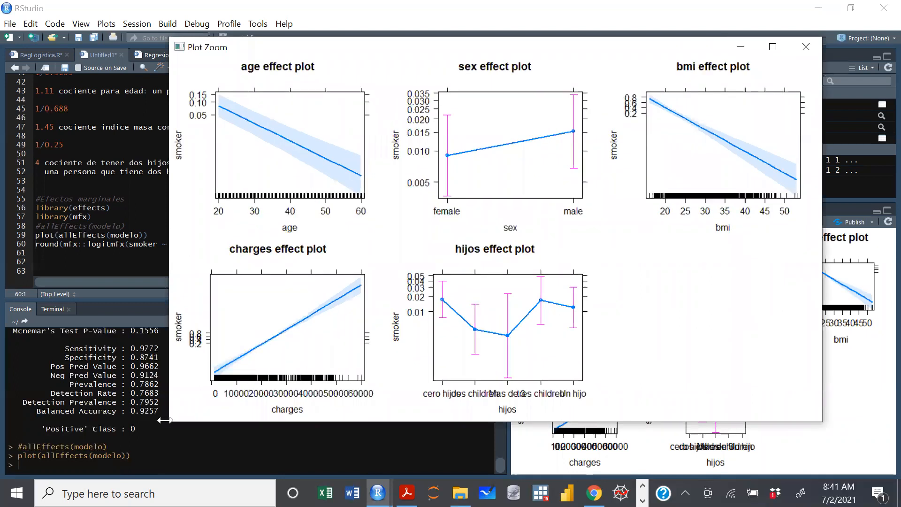
left_click_drag(165, 420, 67, 420)
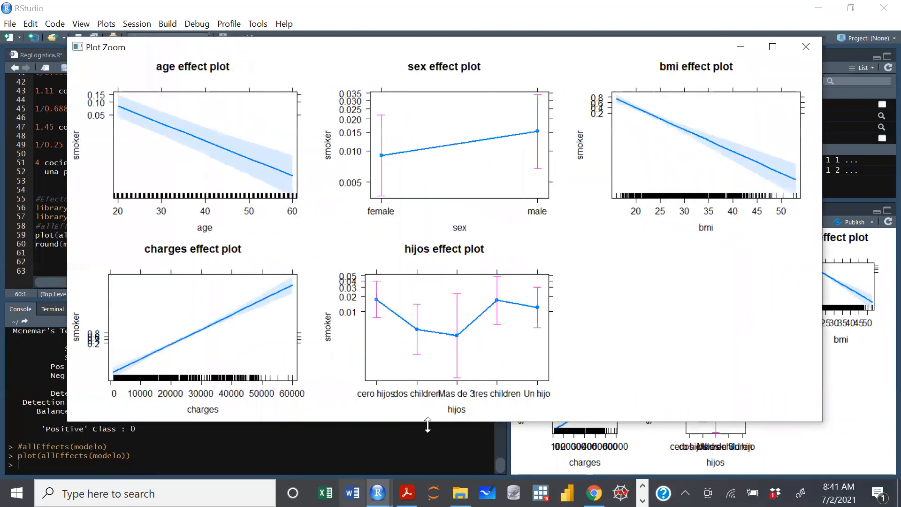
left_click_drag(438, 424, 436, 466)
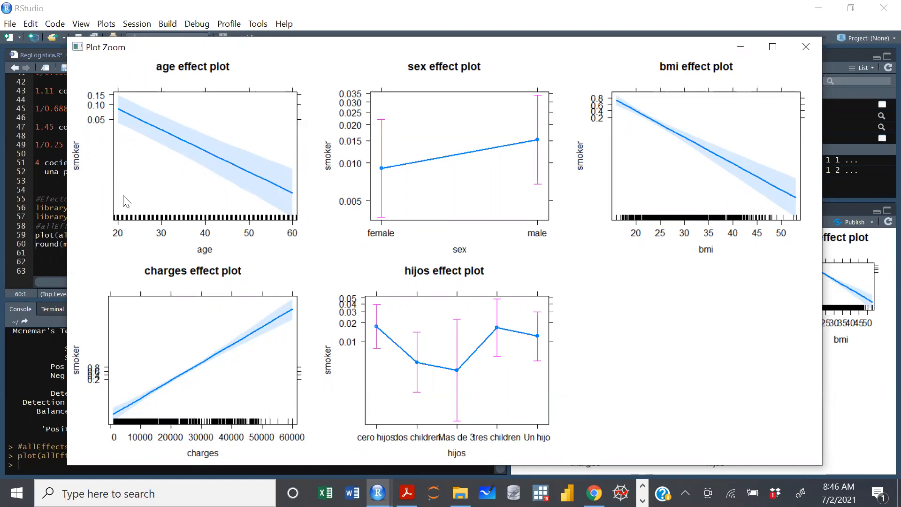
key("super+a")
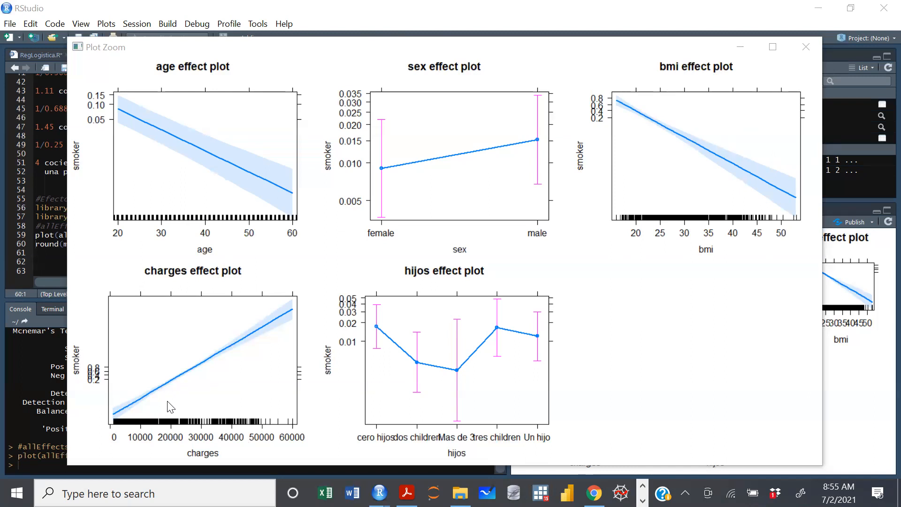
left_click(779, 47)
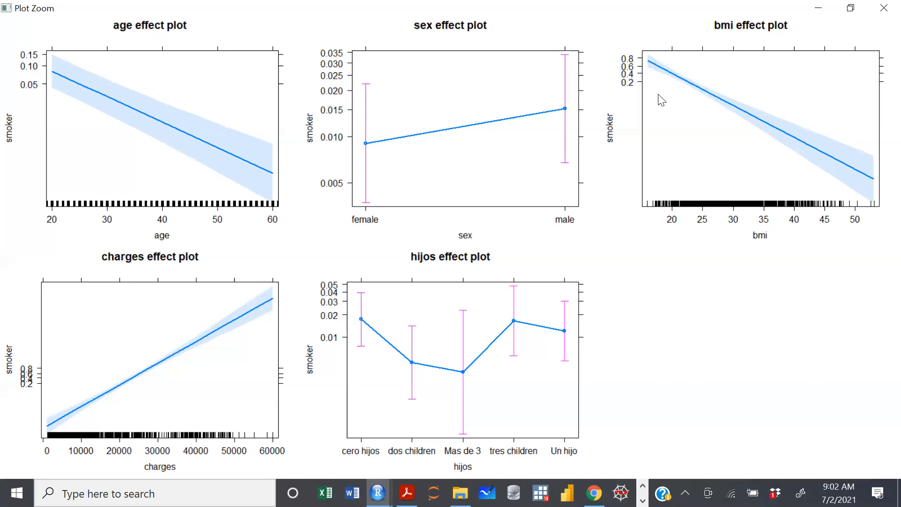
Minimize the plot window and run the round(mfx::logitmfx(...)$mfxest, 6) line to compute the marginal effects.
left_click(823, 7)
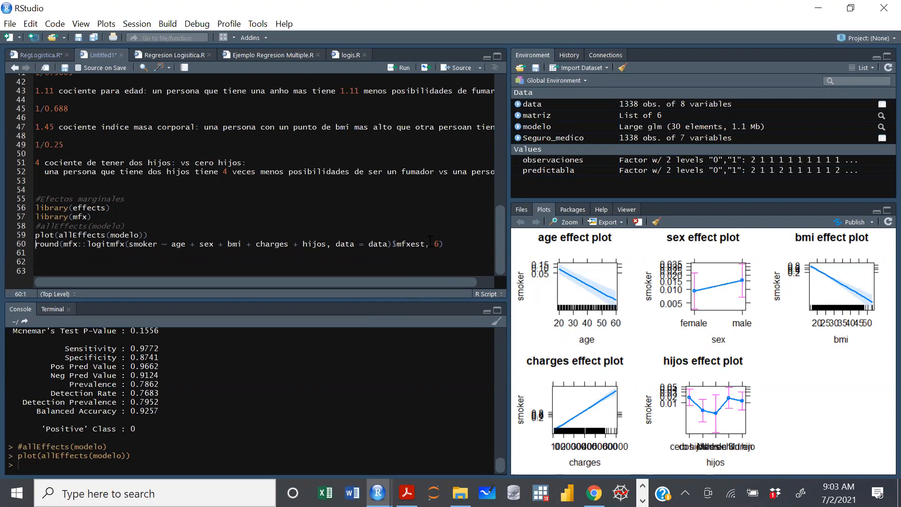
key("End")
key("ctrl+Return")
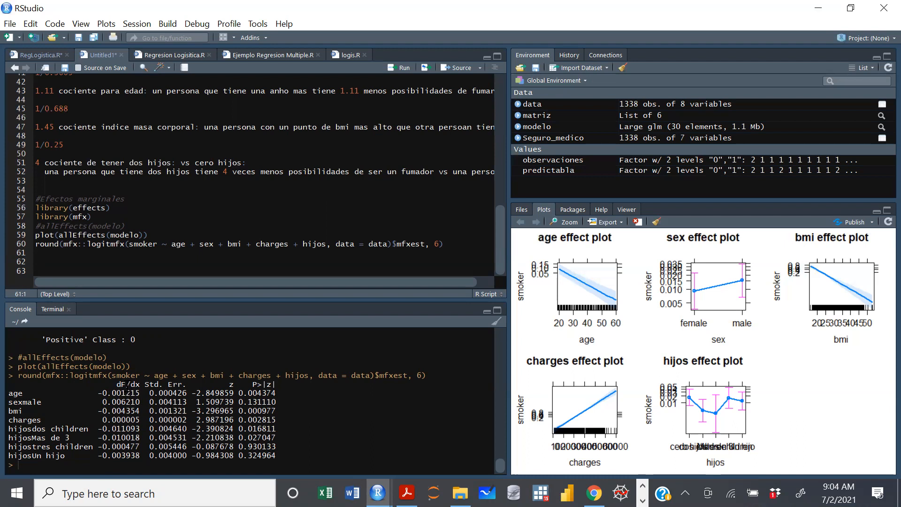
Examine the dF/dx marginal effect of age in the console table.
left_click_drag(100, 390, 140, 393)
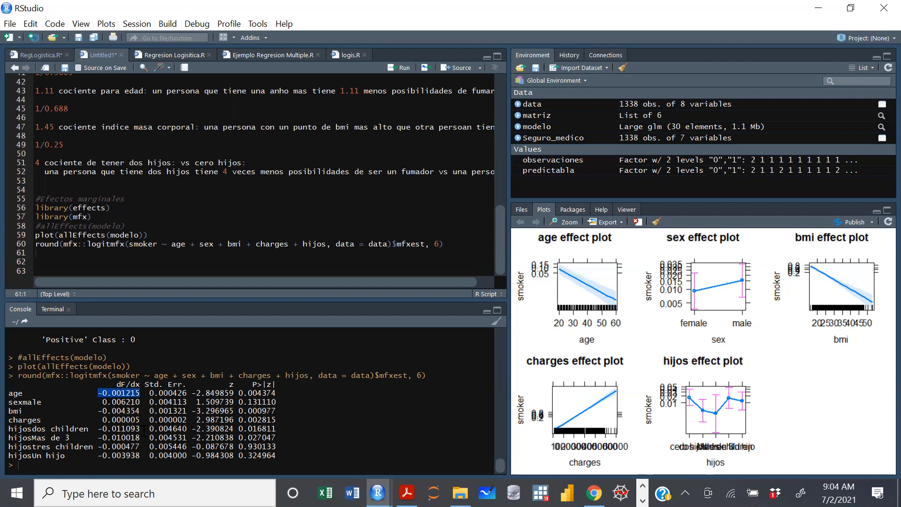
left_click(117, 425)
left_click_drag(24, 393, 9, 393)
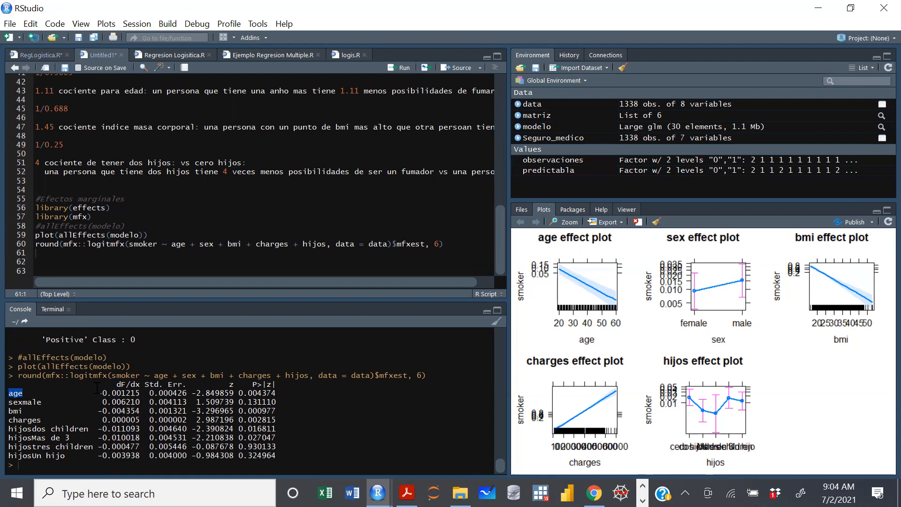
left_click(124, 391)
left_click_drag(142, 393, 98, 392)
left_click(108, 393)
left_click_drag(141, 393, 98, 393)
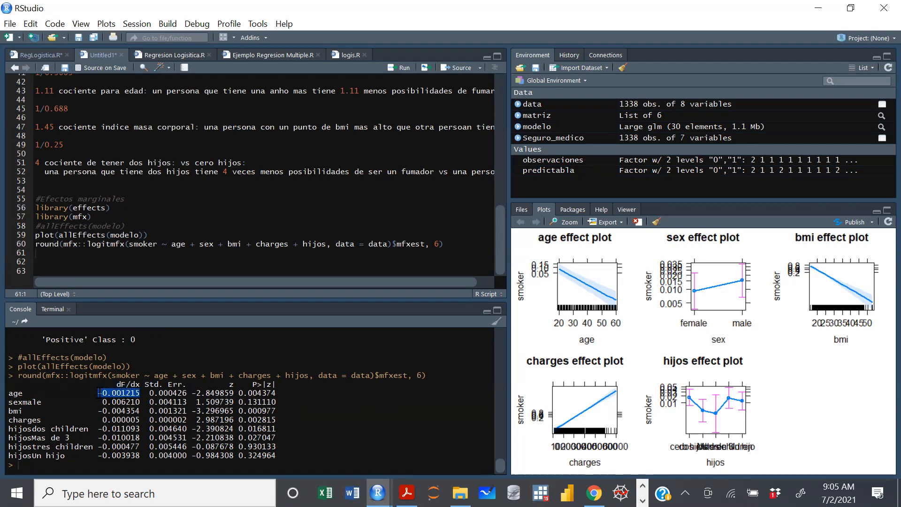
left_click(114, 392)
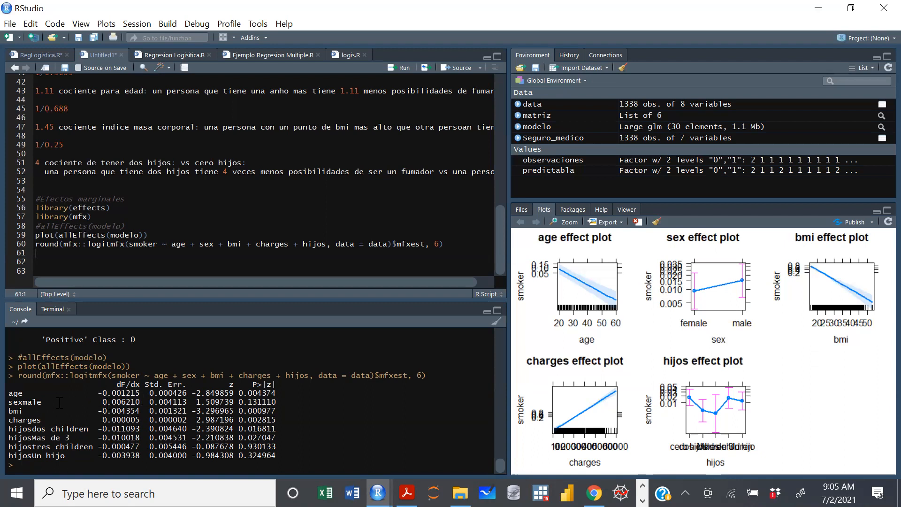
Examine the sexmale row of the marginal effects table and return to the enlarged effect plots.
left_click_drag(37, 401, 22, 402)
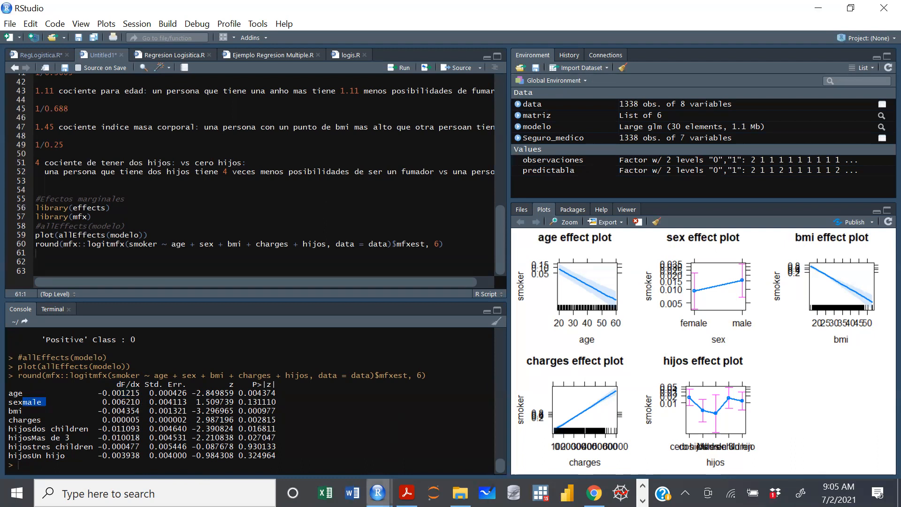
mouse_move(379, 479)
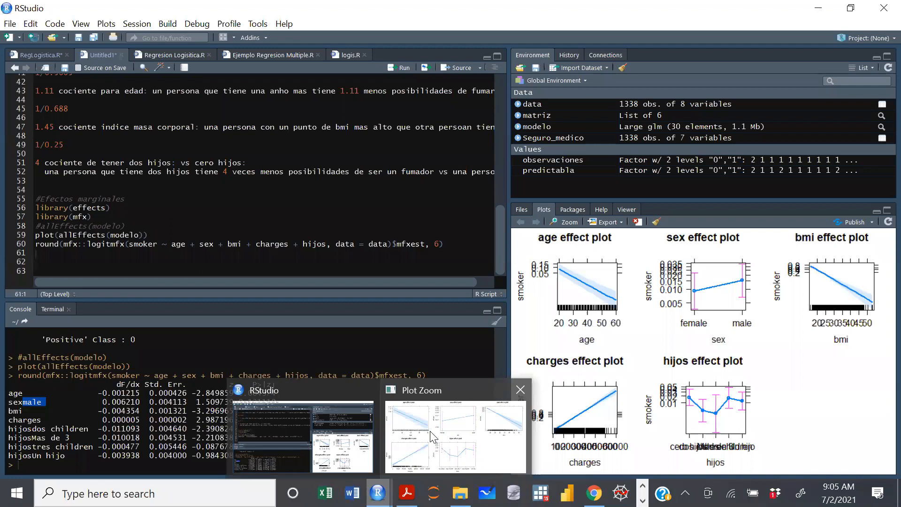
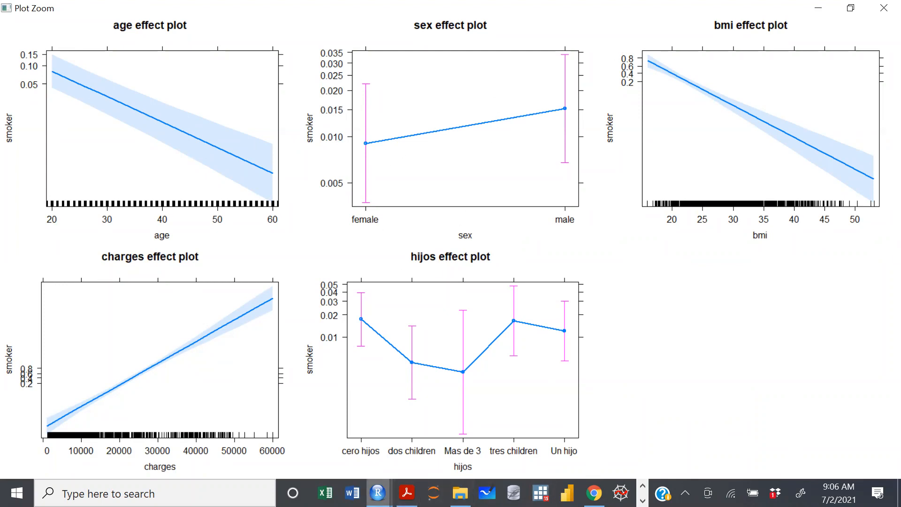
Return to the main RStudio window and examine the dF/dx marginal effect of sexmale in the console table.
left_click(328, 455)
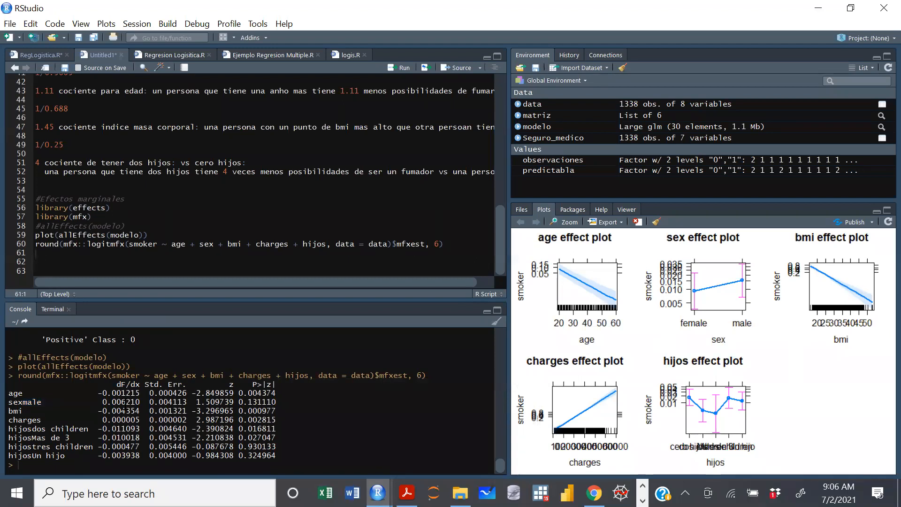
left_click_drag(122, 402, 131, 402)
left_click(123, 413)
left_click_drag(141, 404, 104, 402)
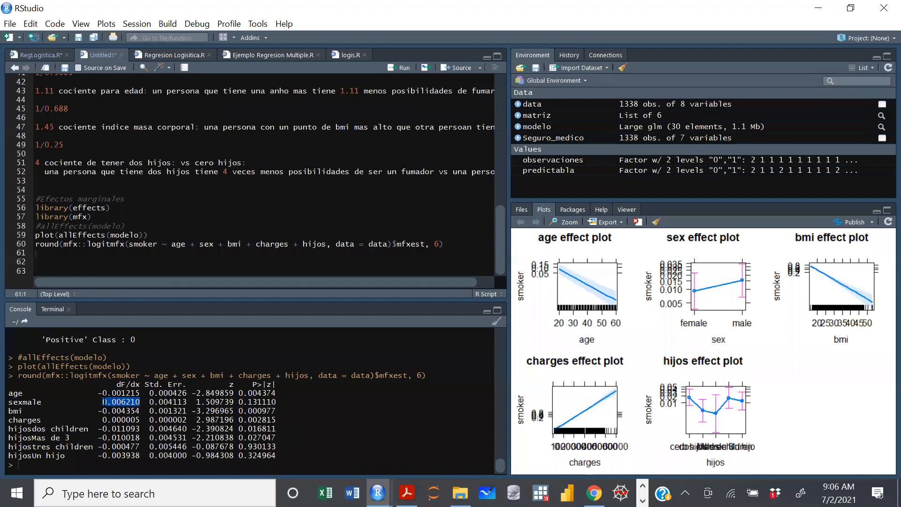
left_click(124, 402)
Examine the dF/dx marginal effect of bmi in the console table.
left_click_drag(140, 411, 97, 412)
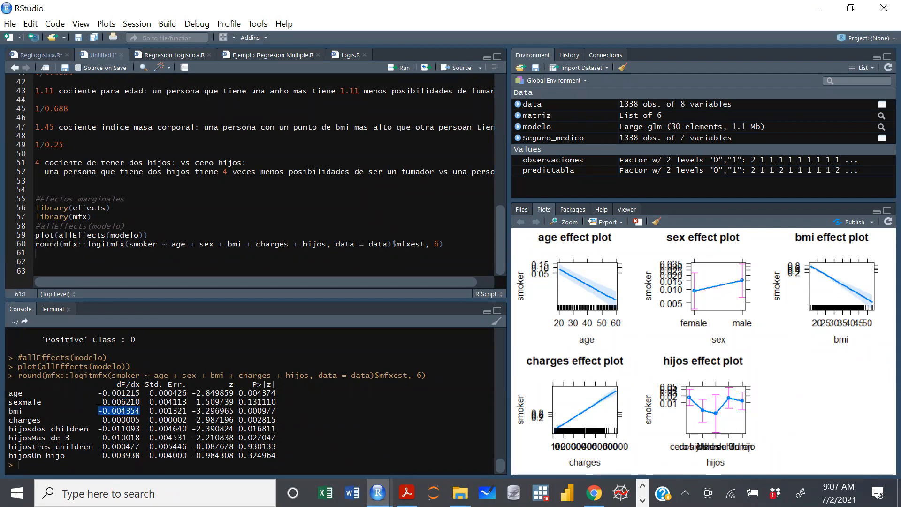
left_click(140, 411)
left_click_drag(47, 420, 7, 419)
left_click(150, 405)
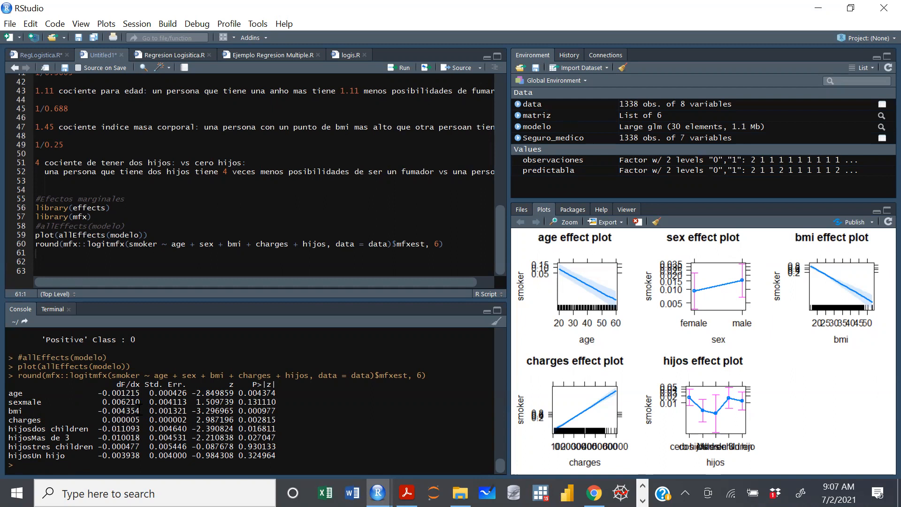
double_click(16, 412)
left_click_drag(140, 411, 111, 411)
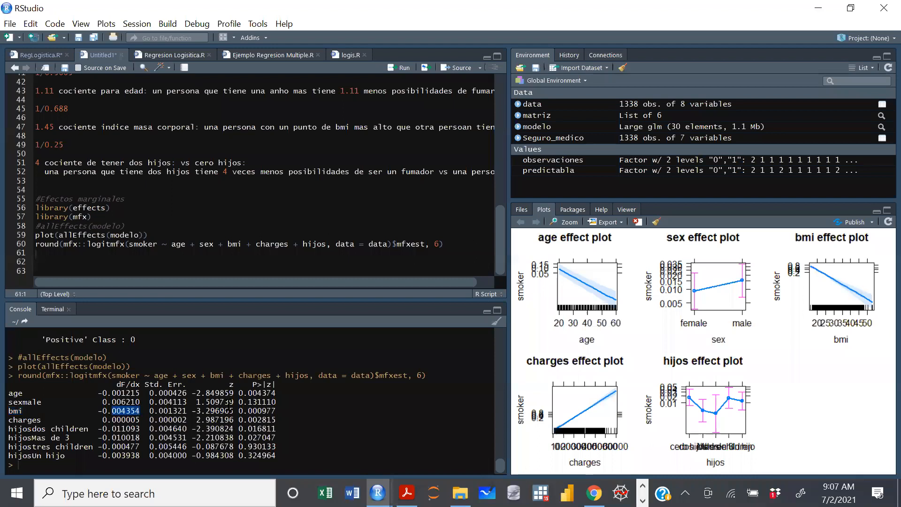
Examine the charges row of the marginal effects table and its dF/dx value digit by digit.
left_click(143, 420)
left_click_drag(41, 419, 8, 419)
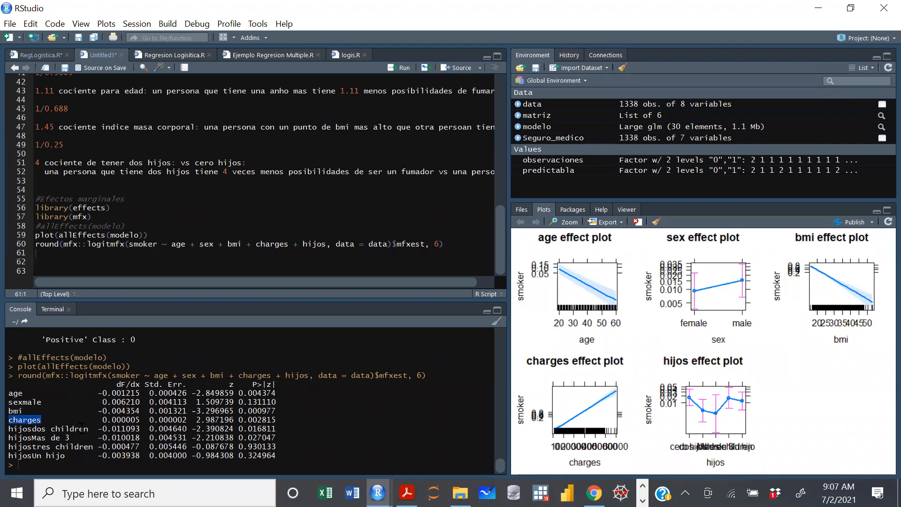
left_click_drag(144, 419, 102, 420)
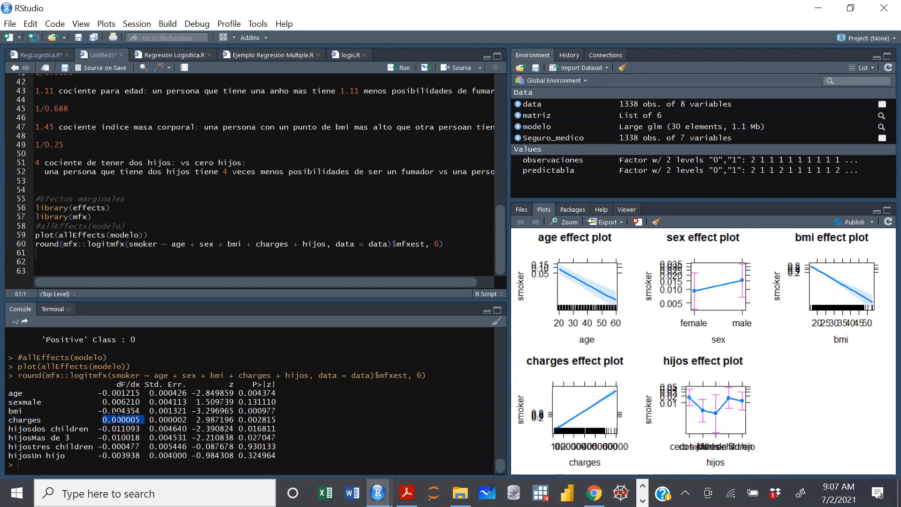
left_click(140, 419)
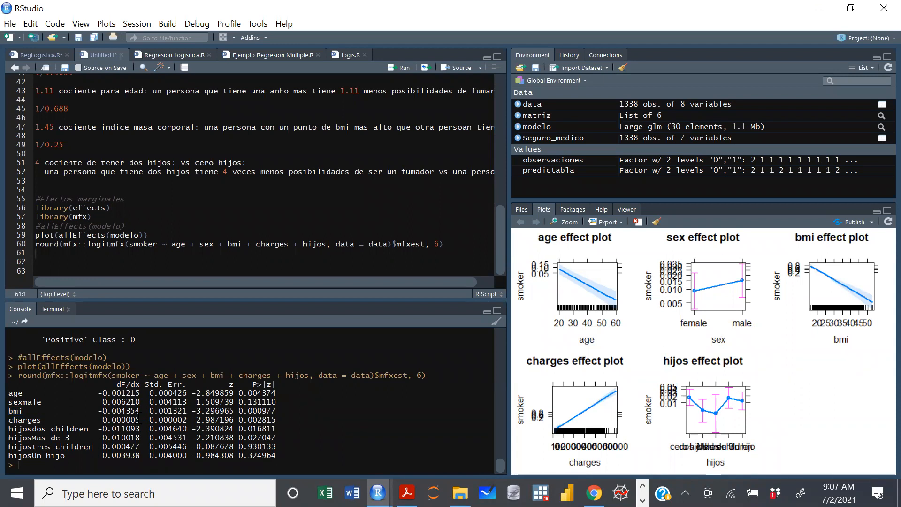
left_click_drag(139, 419, 116, 419)
key("ctrl+shift+Left")
left_click(134, 418)
left_click_drag(141, 419, 103, 420)
left_click(143, 420)
left_click_drag(141, 420, 120, 420)
left_click(99, 418)
left_click_drag(140, 419, 121, 419)
left_click(140, 421)
left_click_drag(141, 420, 123, 420)
Examine the marginal effects of the hijosdos children and hijosMas de 3 rows in the console table.
left_click(42, 431)
left_click_drag(140, 429, 99, 428)
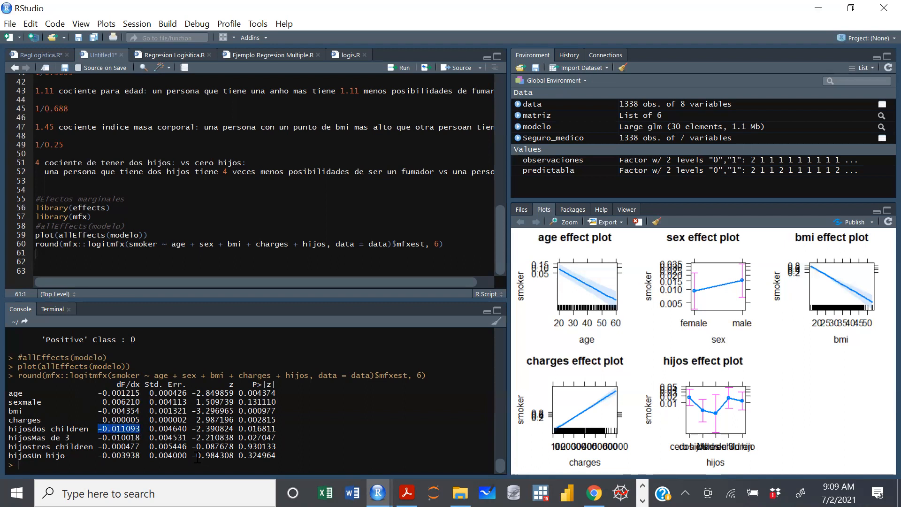
left_click(136, 428)
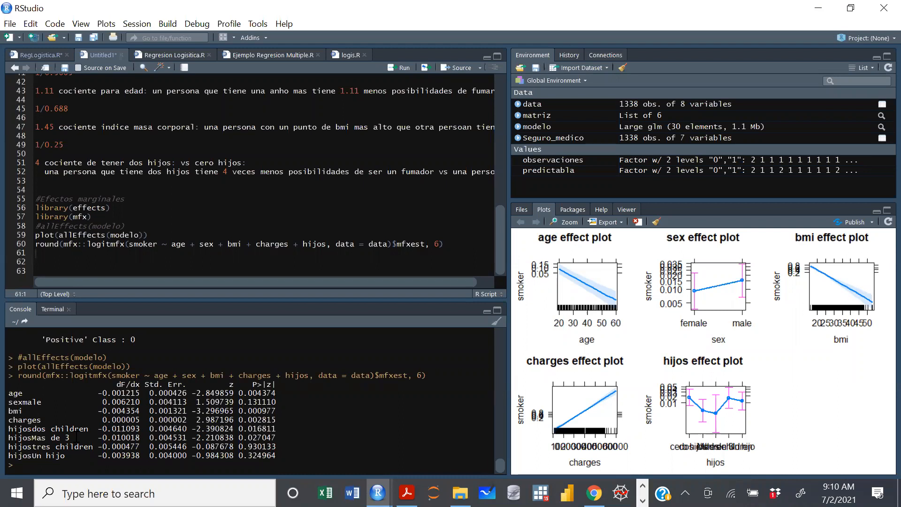
left_click_drag(31, 437, 74, 437)
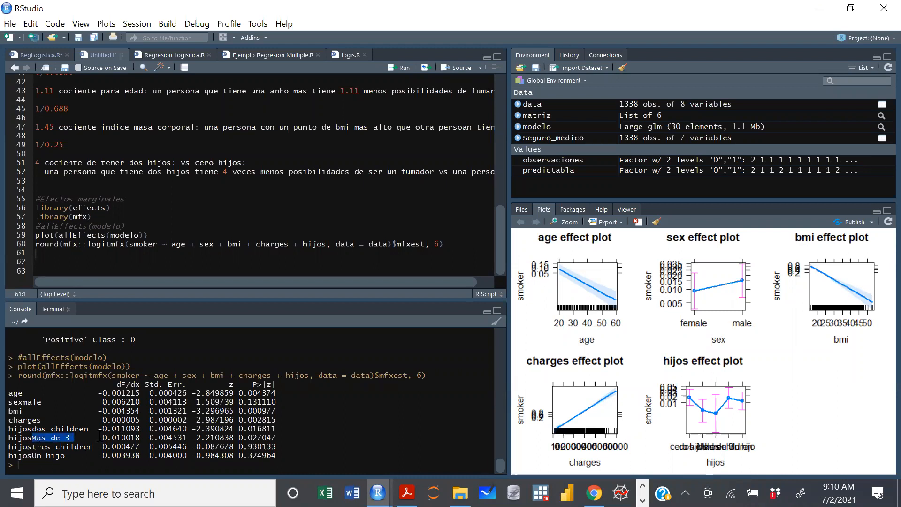
left_click(125, 439)
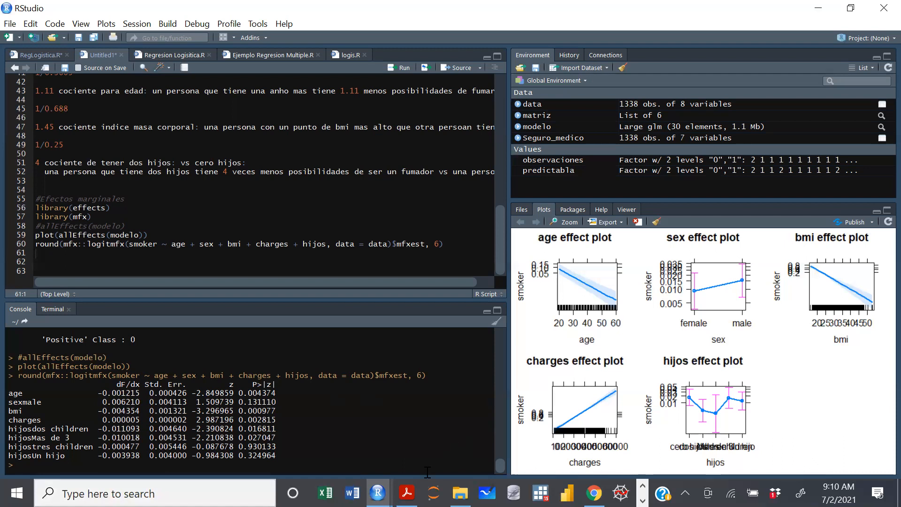
Compare the dF/dx value of hijosMas de 3 in the console with the enlarged hijos effect plot.
mouse_move(378, 493)
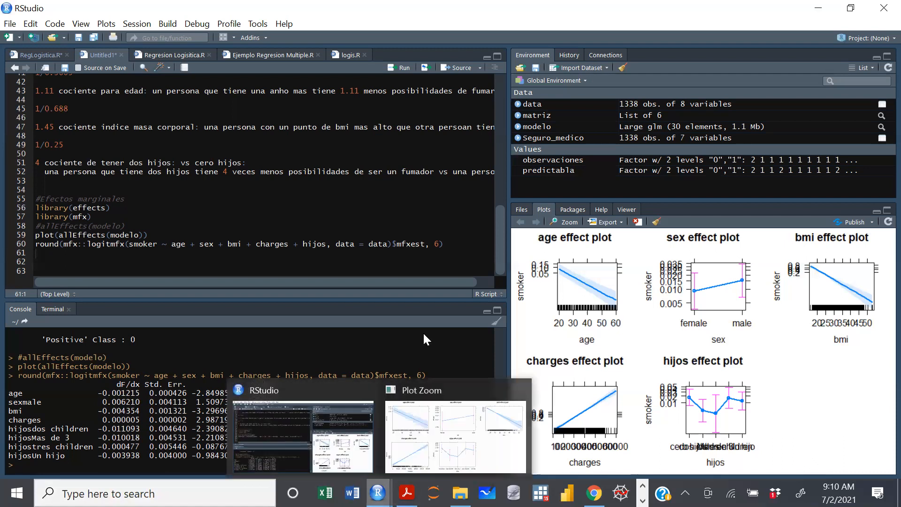
left_click(441, 460)
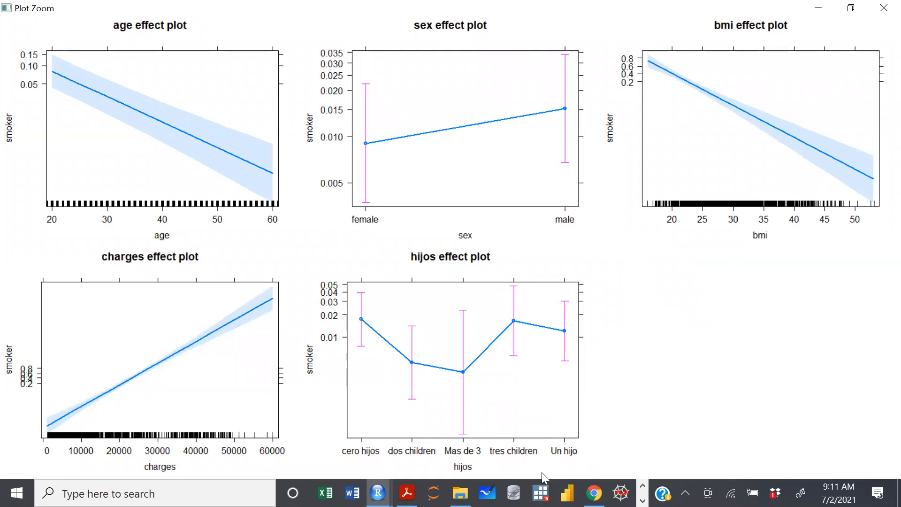
mouse_move(378, 491)
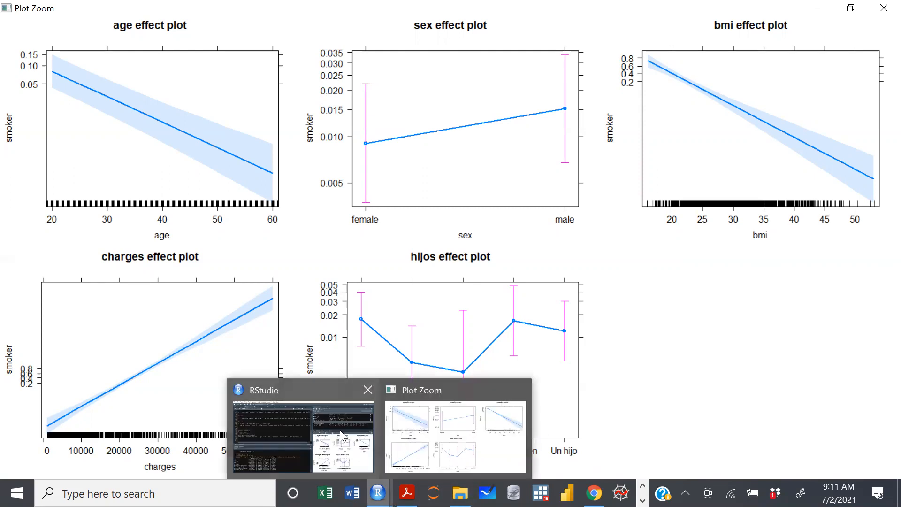
left_click(249, 420)
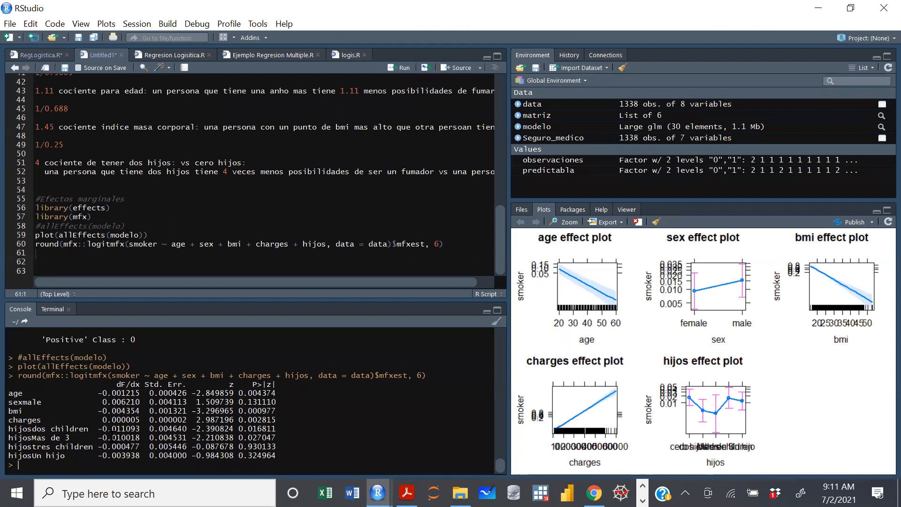
double_click(121, 437)
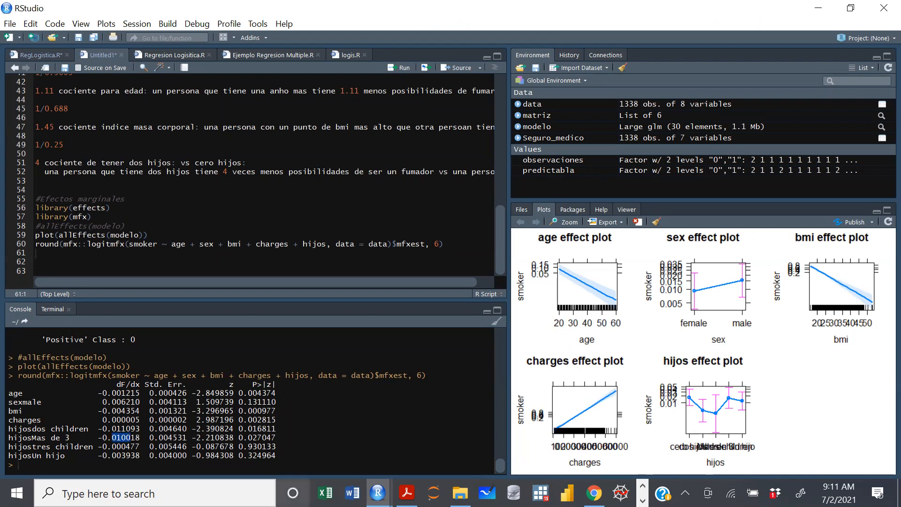
mouse_move(378, 493)
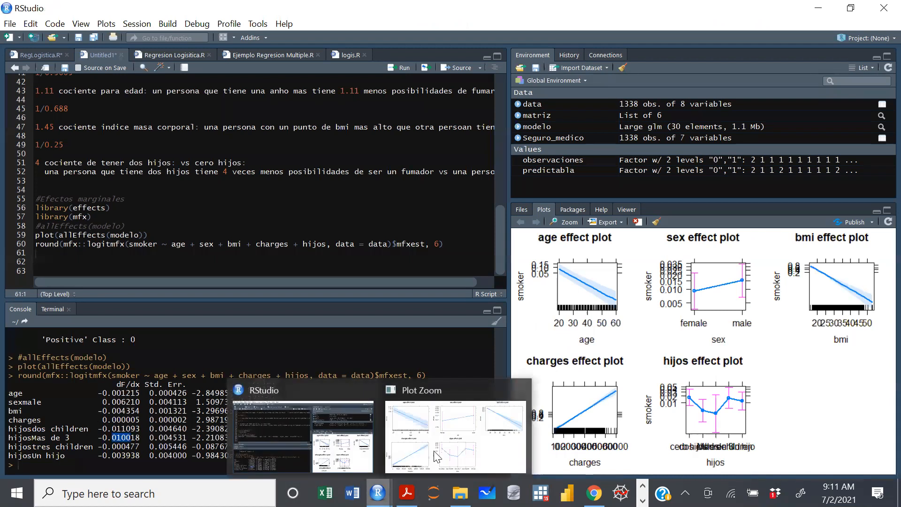
left_click(467, 429)
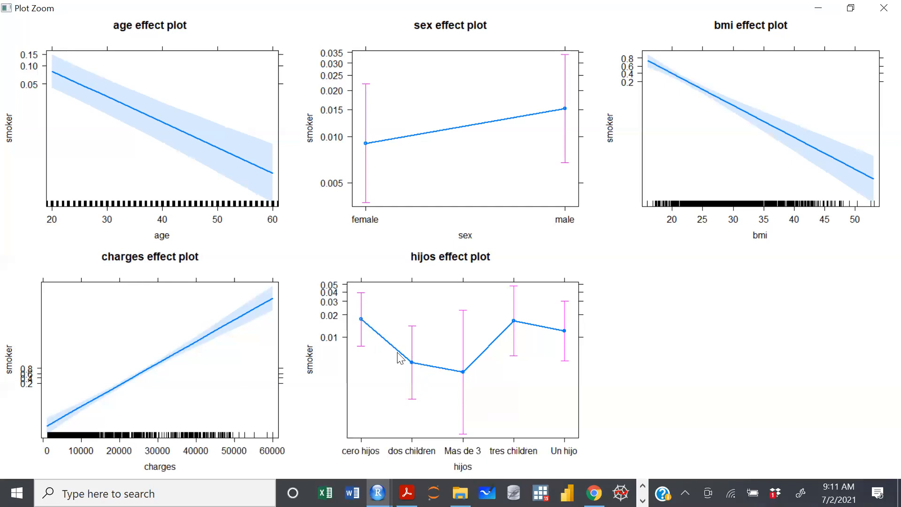
mouse_move(377, 492)
left_click(328, 451)
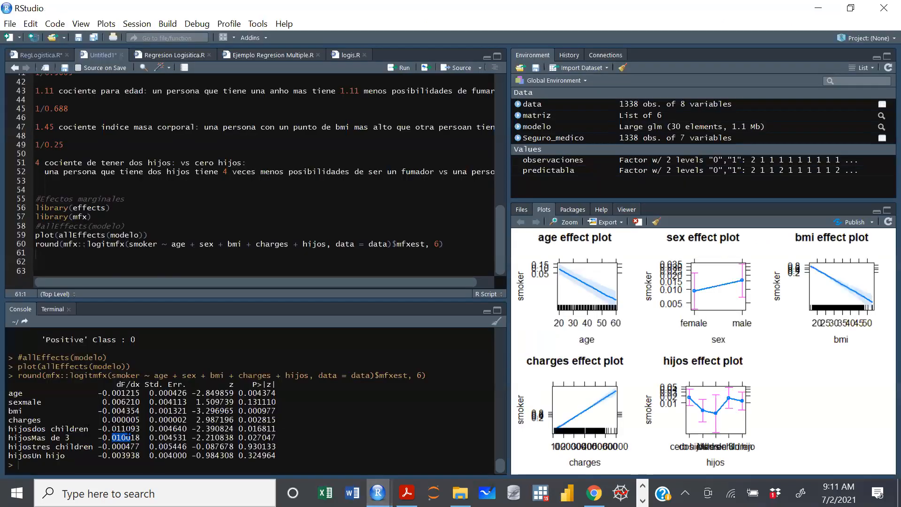
Compare the dF/dx value of hijosdos children with the enlarged hijos effect plot and return to the console table.
left_click_drag(112, 429, 126, 429)
key("alt+Tab")
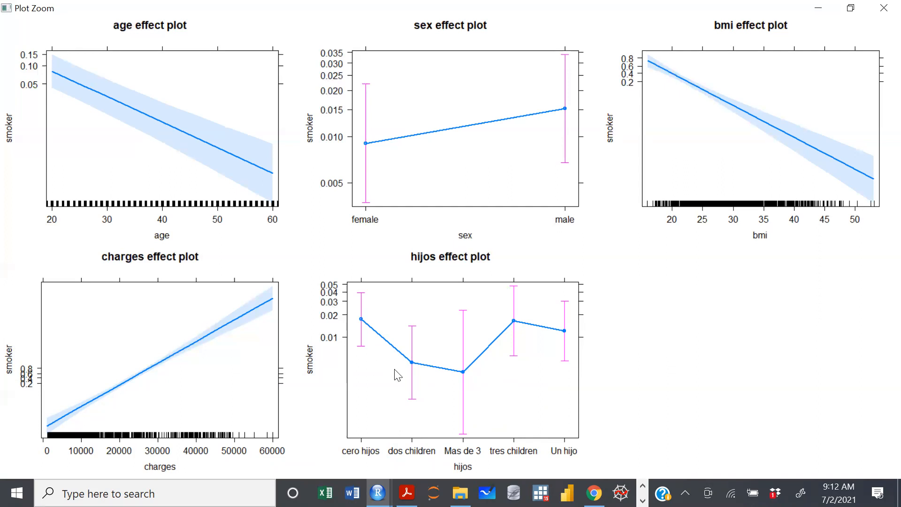
mouse_move(378, 493)
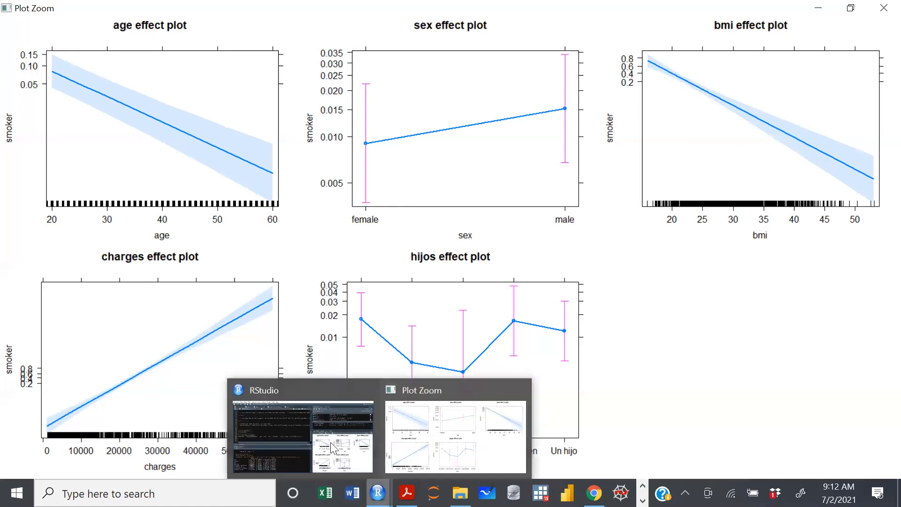
left_click(332, 446)
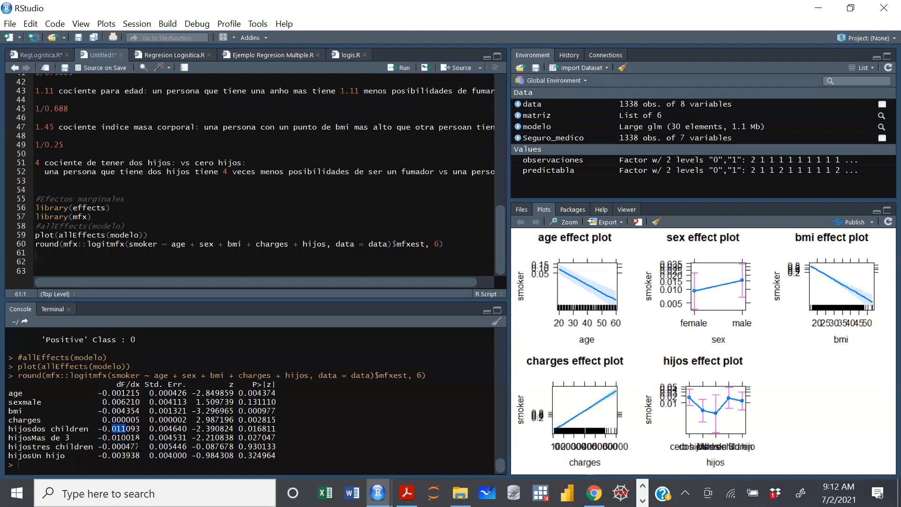
left_click(140, 447)
Copy the code from #Estimaciones through the confusion matrix in RegLogistica.R and paste it below the marginal effects code in the untitled script.
left_click(58, 267)
left_click(44, 55)
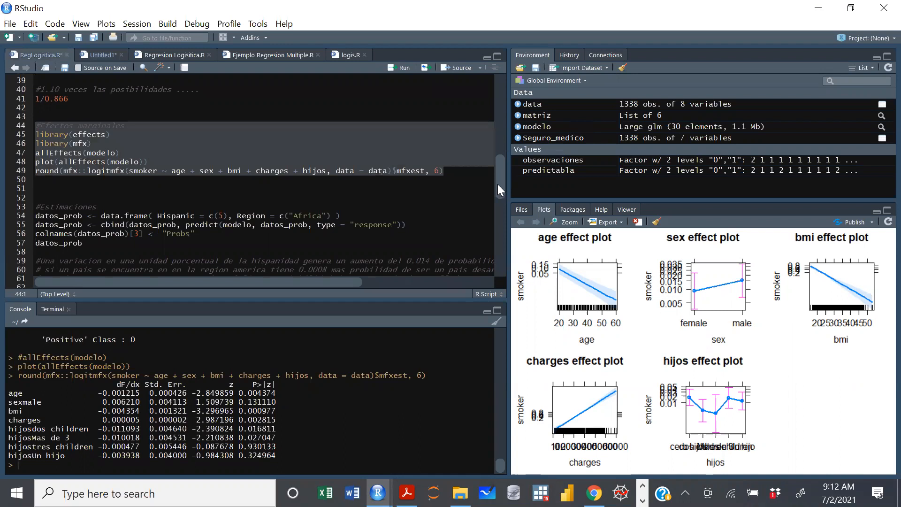
scroll(499, 206, "down", 3)
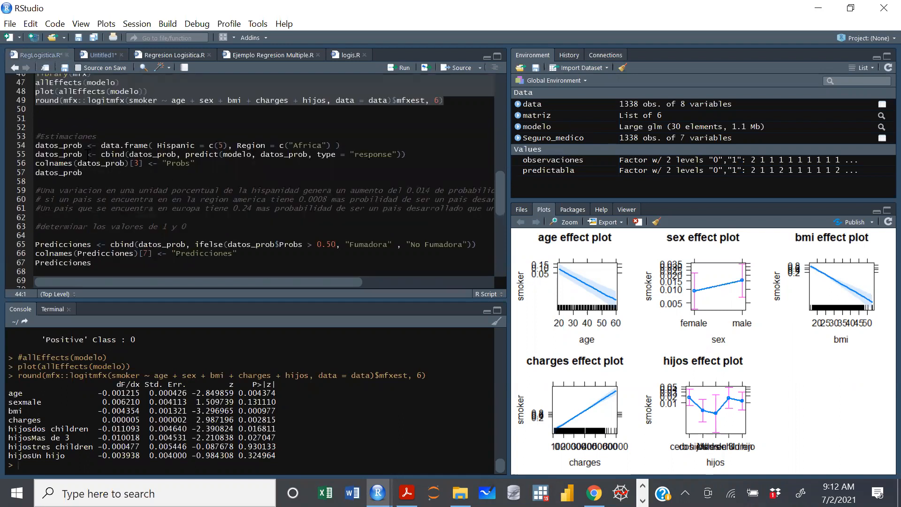
left_click_drag(46, 116, 88, 298)
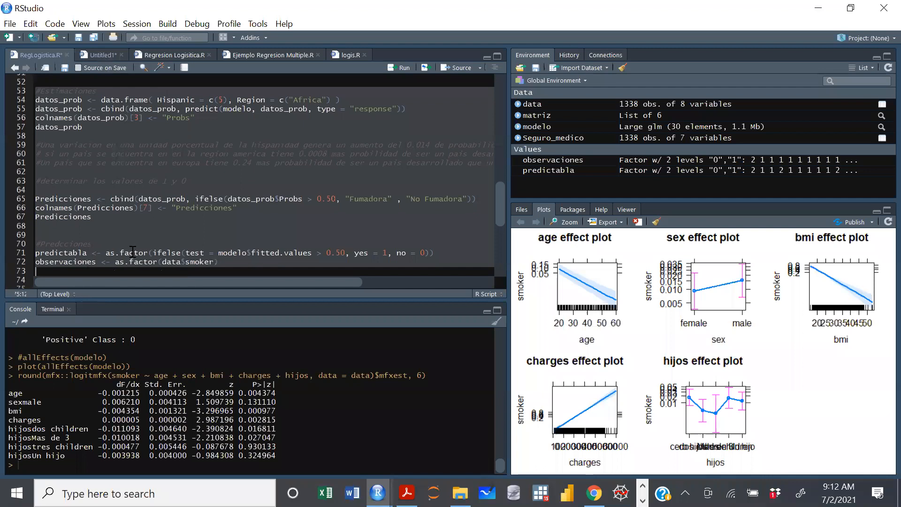
key("ctrl+Tab")
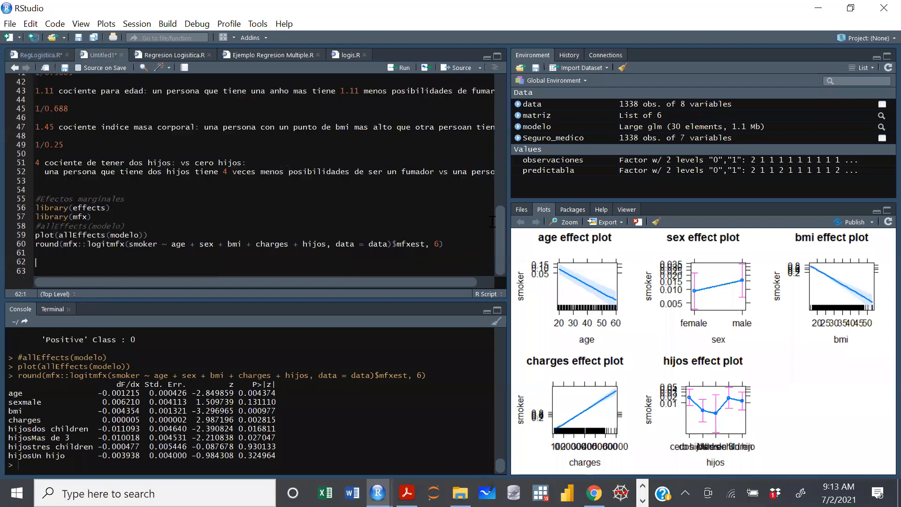
key("ctrl+v")
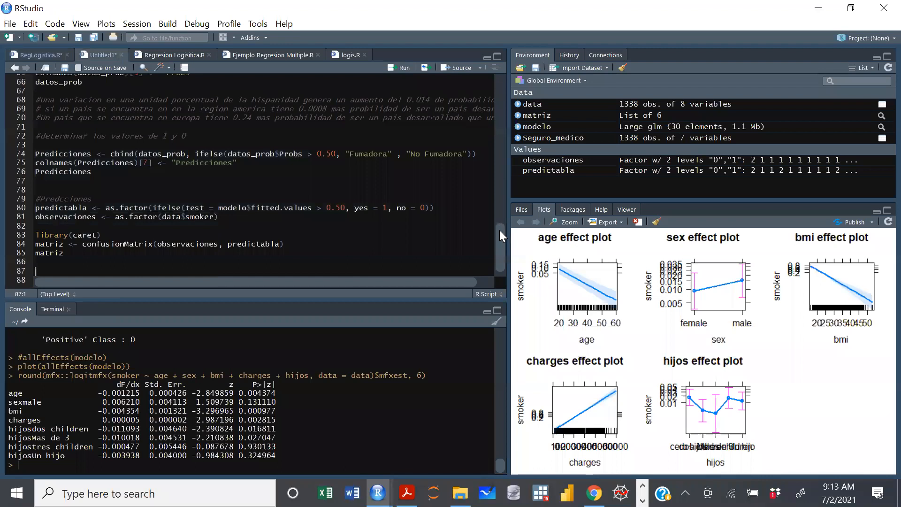
In the datos_prob data frame definition under #Estimaciones, replace the Hispanic variable and its value with age = c(30).
scroll(499, 230, "up", 2)
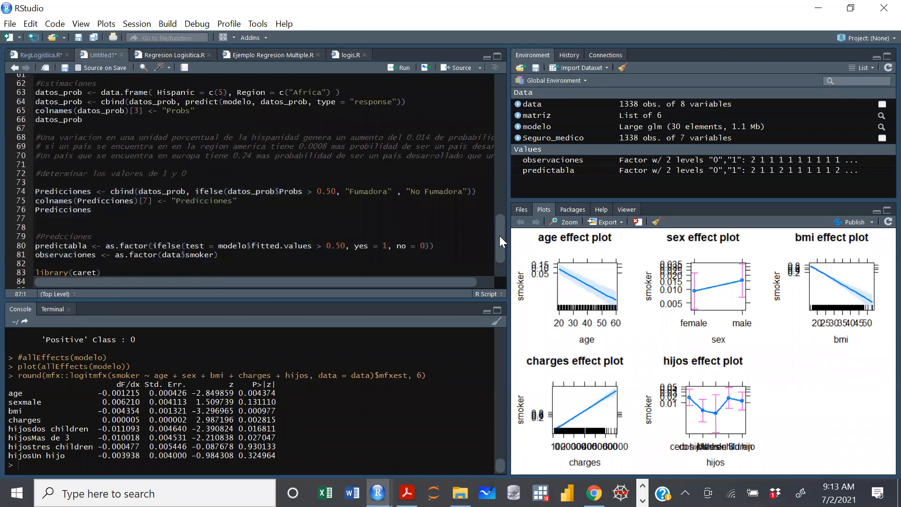
scroll(236, 200, "down", 1)
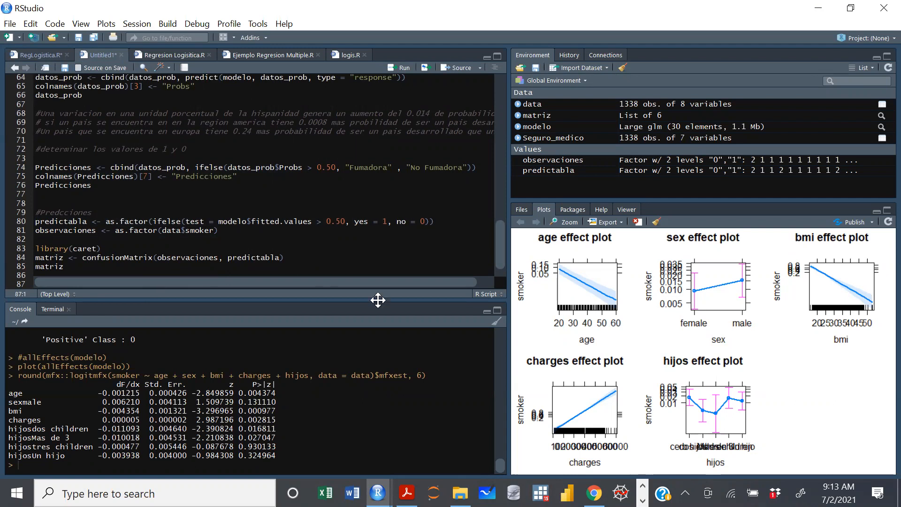
left_click_drag(498, 230, 499, 215)
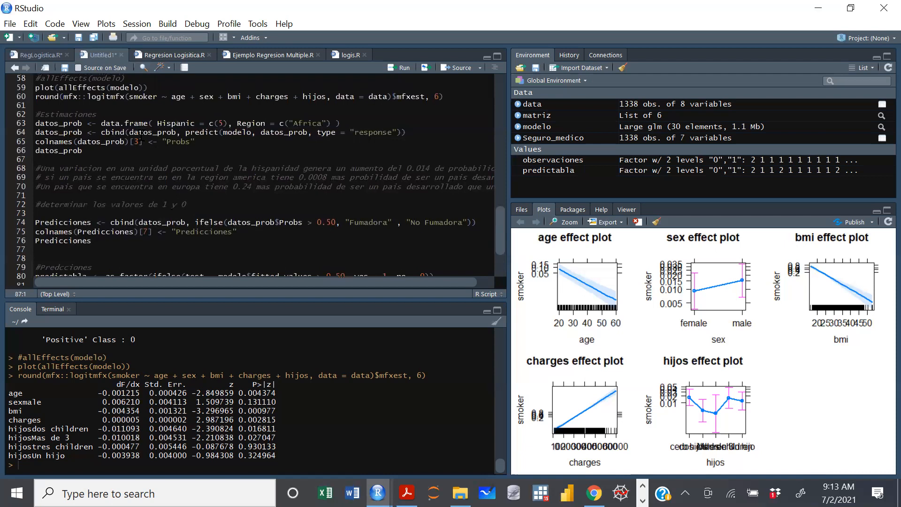
left_click_drag(503, 222, 502, 206)
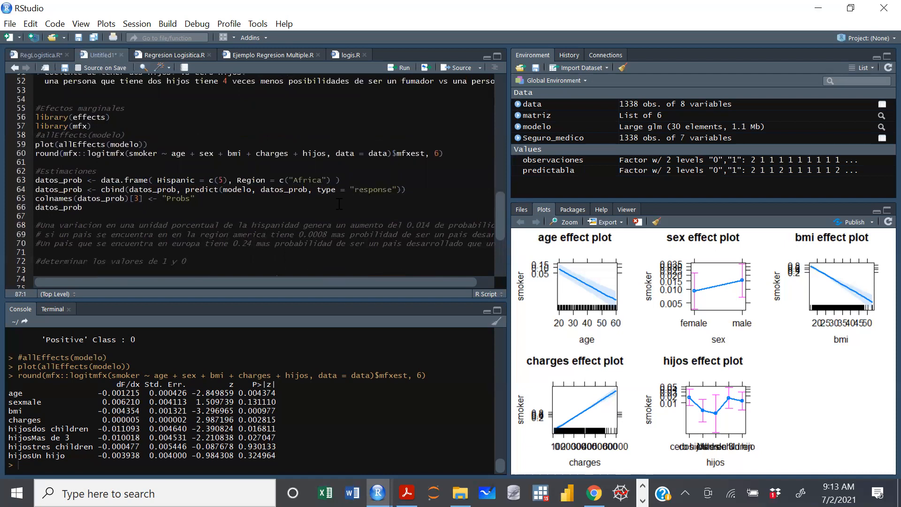
left_click_drag(499, 211, 498, 205)
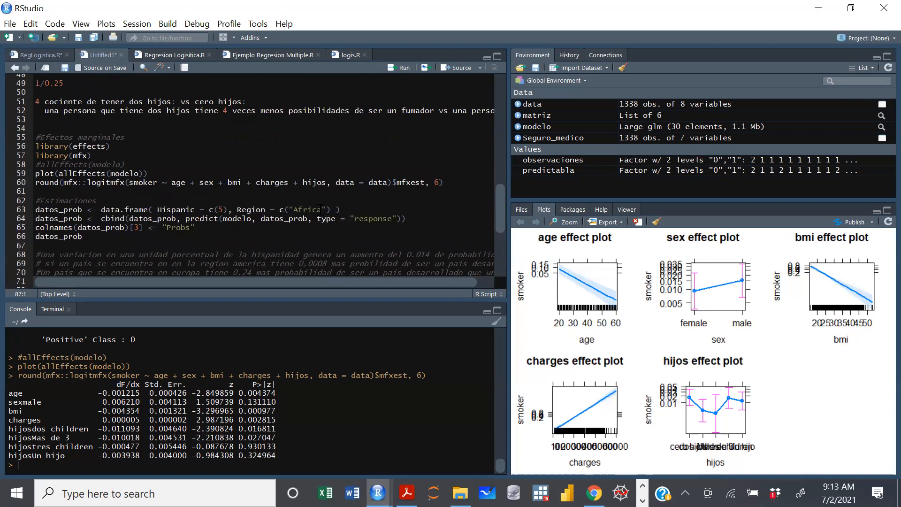
left_click(196, 209)
key("BackSpace")
key("BackSpace")
key("BackSpace")
key("BackSpace")
key("BackSpace")
key("BackSpace")
key("BackSpace")
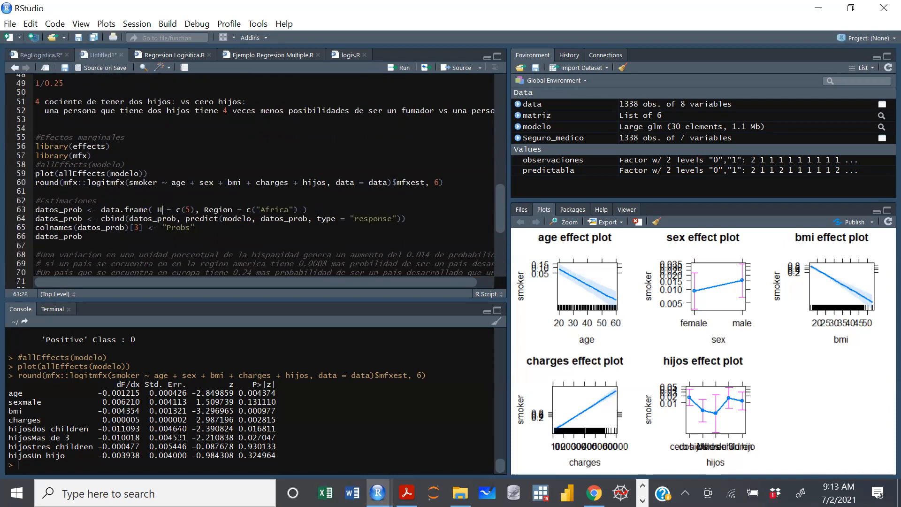
key("BackSpace")
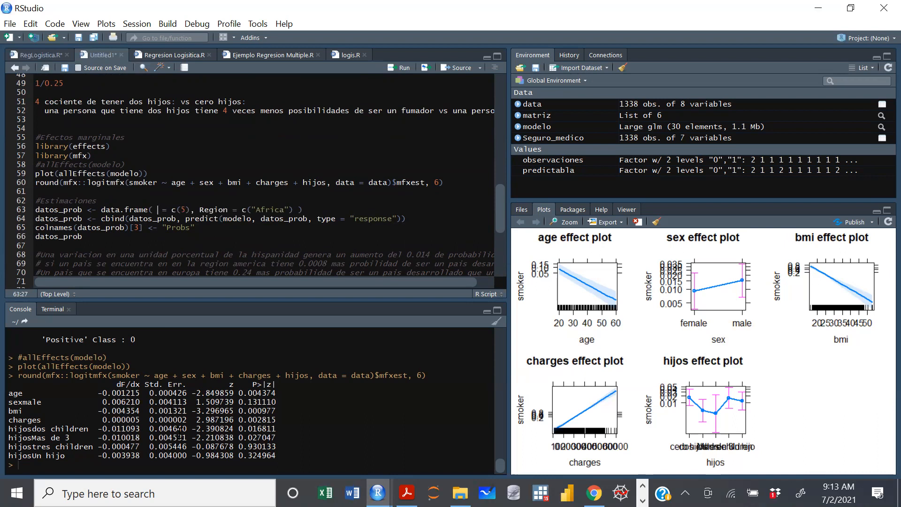
type("ag")
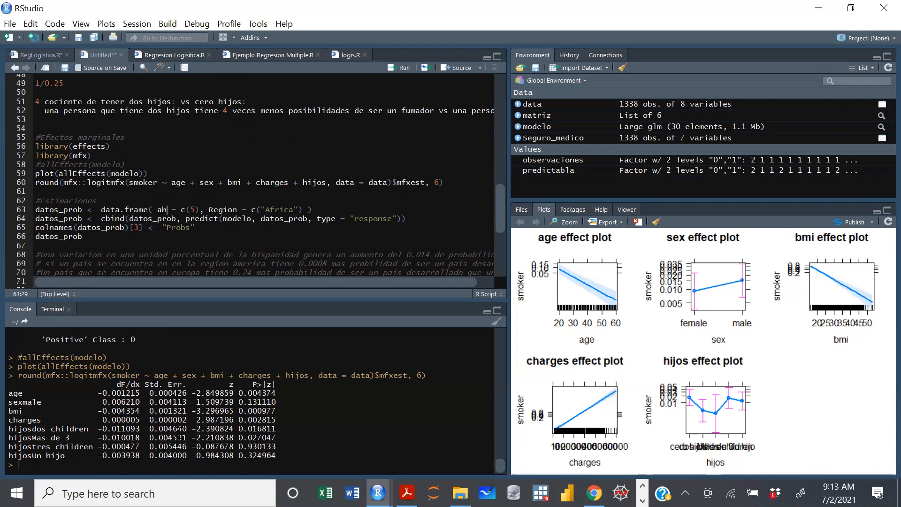
type("e")
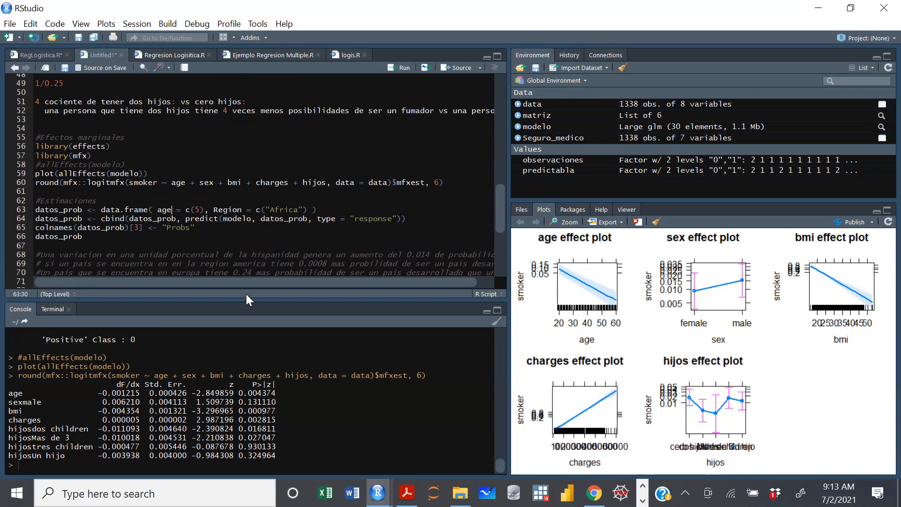
left_click(200, 209)
key("BackSpace")
type("30")
Replace the Region variable in datos_prob with sex = c("male"), checking the category names in the data table.
left_click(247, 210)
key("BackSpace")
key("BackSpace")
key("BackSpace")
key("BackSpace")
key("BackSpace")
key("BackSpace")
type("sex")
left_click(535, 104)
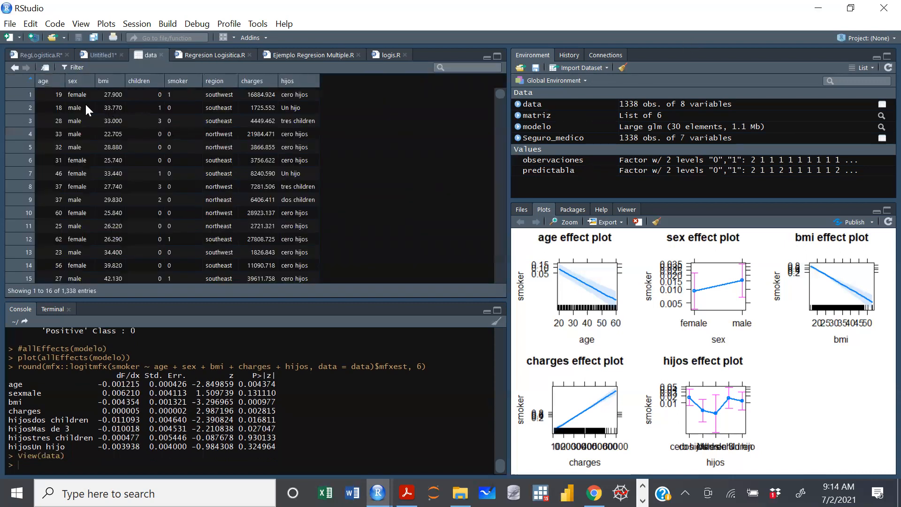
left_click(162, 55)
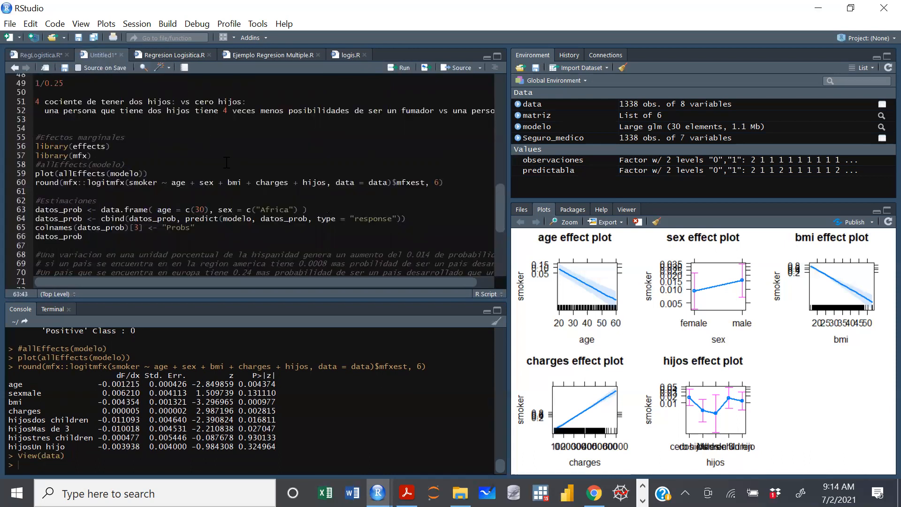
left_click(291, 209)
key("BackSpace")
key("BackSpace")
key("BackSpace")
key("BackSpace")
key("BackSpace")
key("BackSpace")
type("male")
Add bmi = c(25) after the sex variable in the datos_prob data frame definition.
left_click(289, 209)
type(", bmi =c(25),hijos = c(")
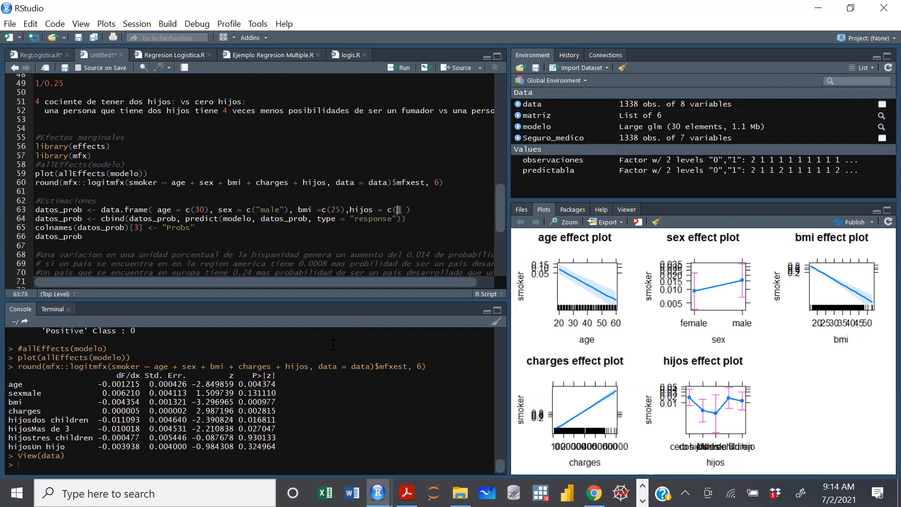
Add hijos = c("cero hijos") after bmi in the datos_prob definition, checking the category label in the data table.
left_click(533, 105)
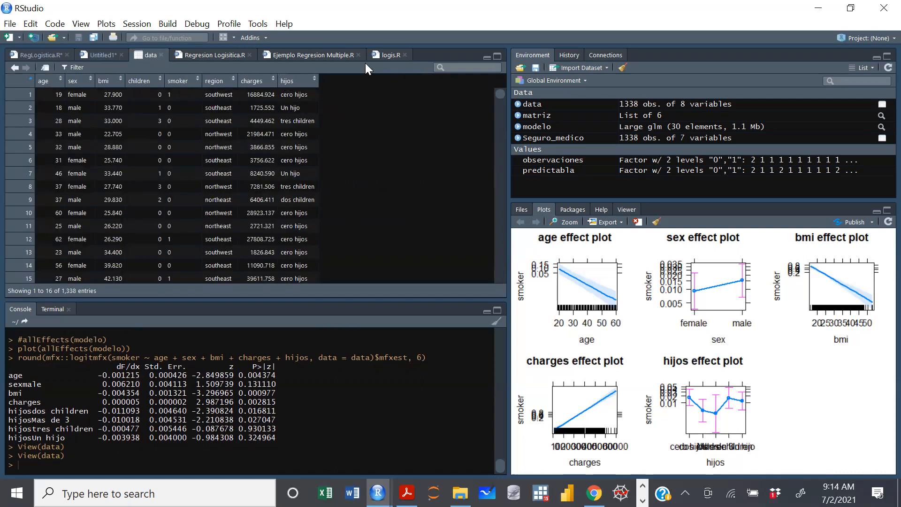
left_click(161, 55)
type("\"cero")
type(" hijos")
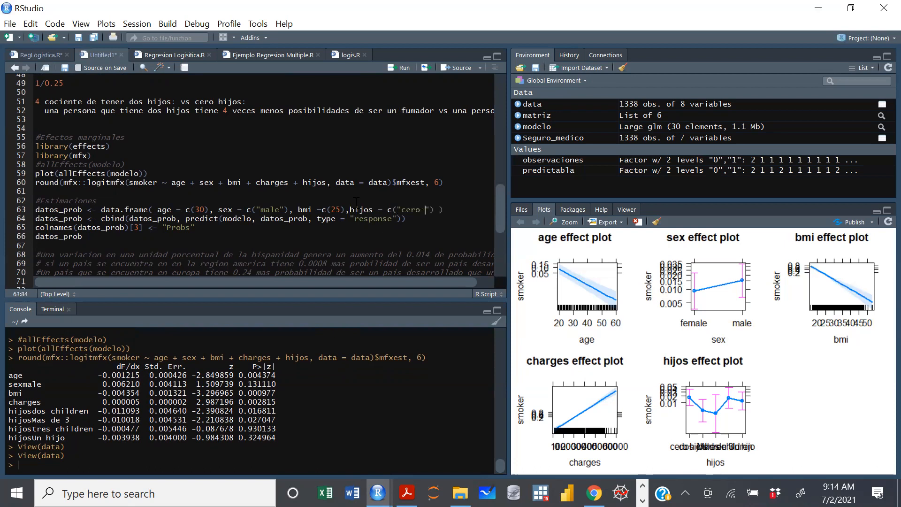
Run the datos_prob data frame definition and check the table in the data viewer.
key("ctrl+Return")
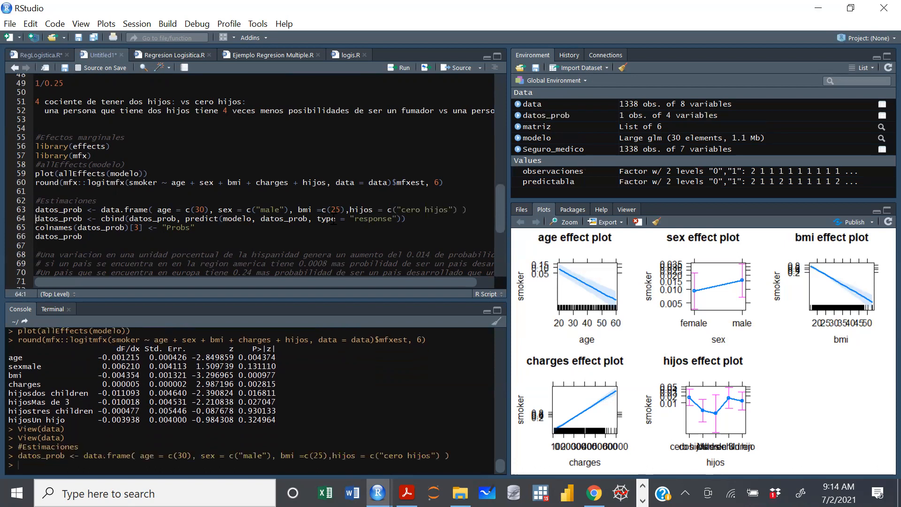
left_click(540, 116)
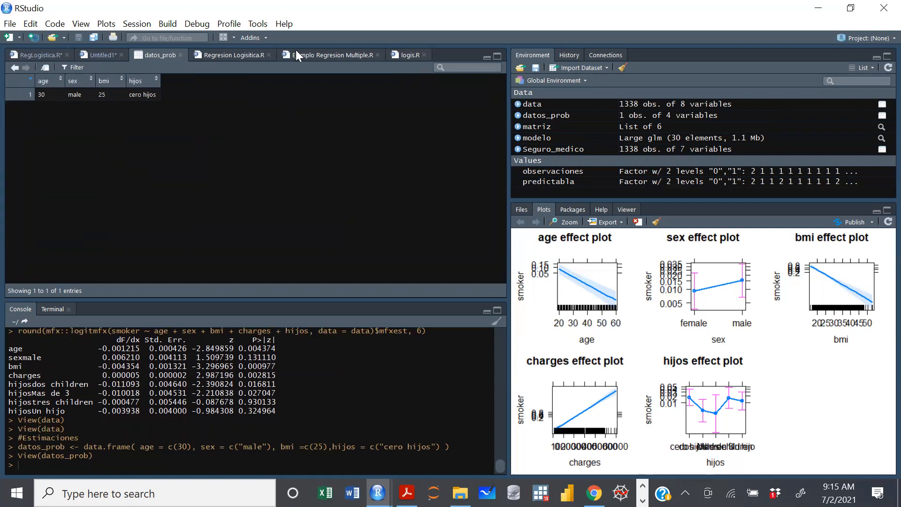
left_click(181, 55)
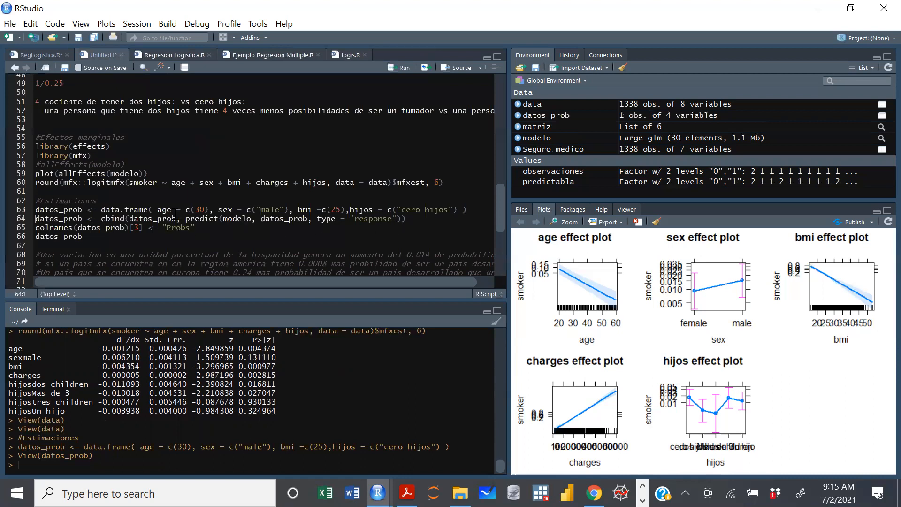
Review the datos_prob, modelo and type = "response" arguments of the cbind predict line and try to run it.
left_click_drag(181, 219, 130, 219)
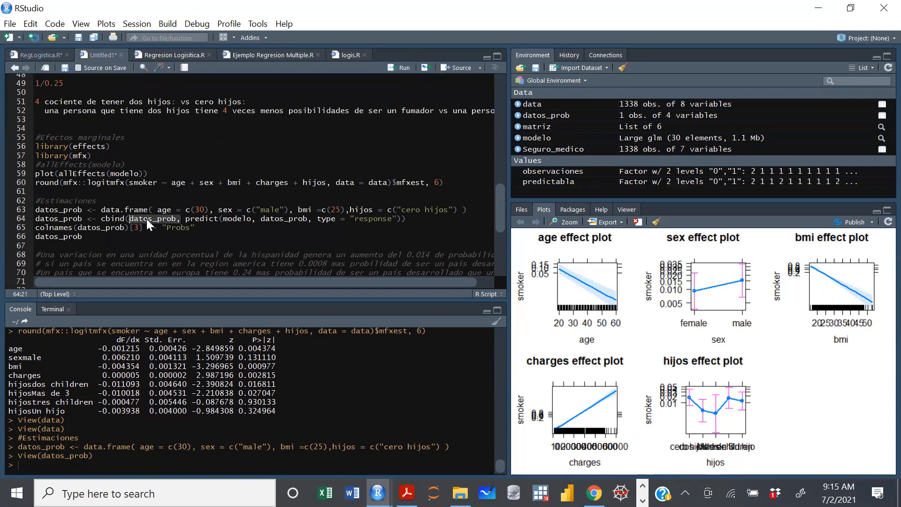
left_click(223, 219)
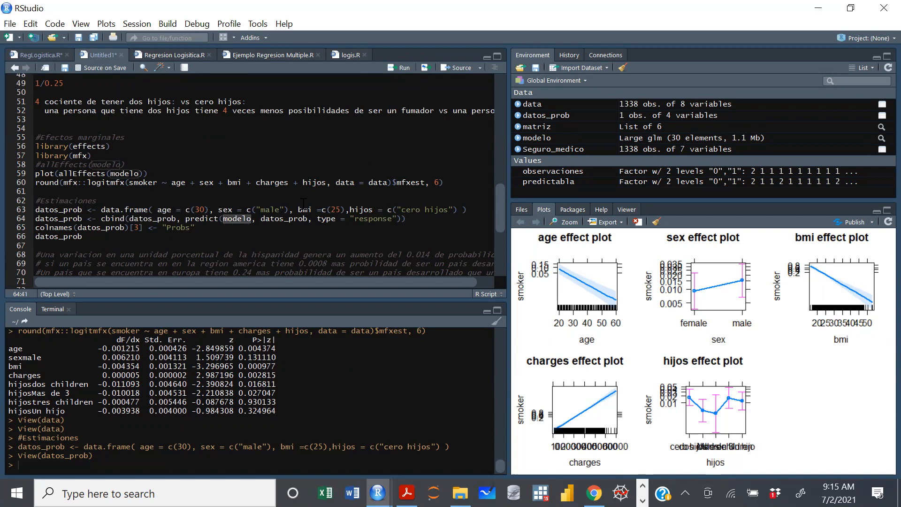
left_click(261, 221)
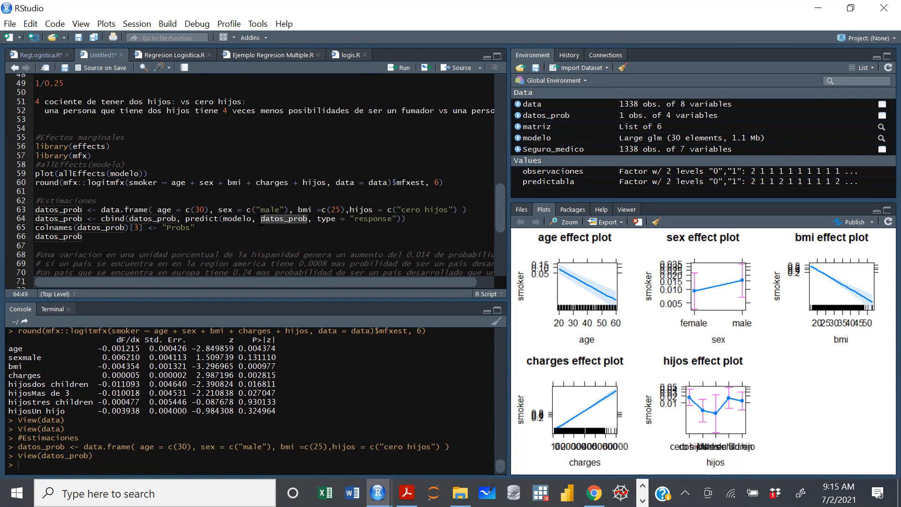
left_click(261, 220)
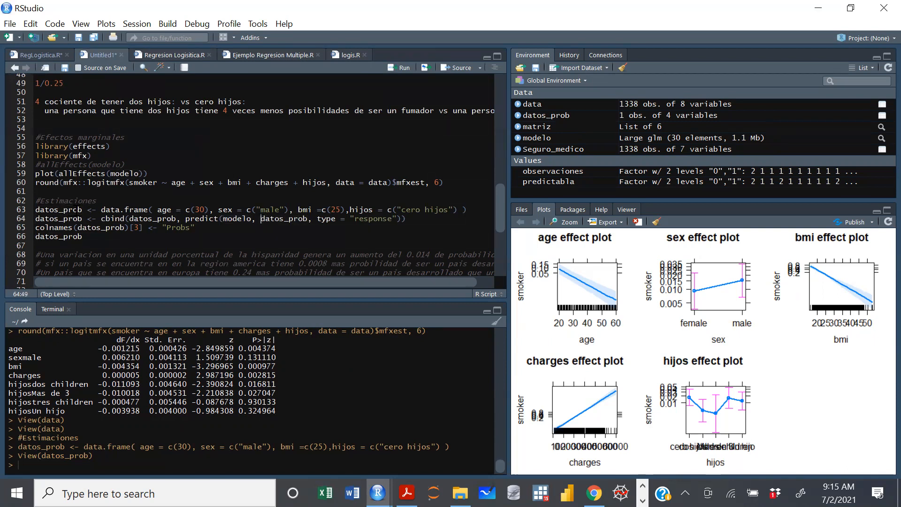
left_click_drag(85, 210, 31, 219)
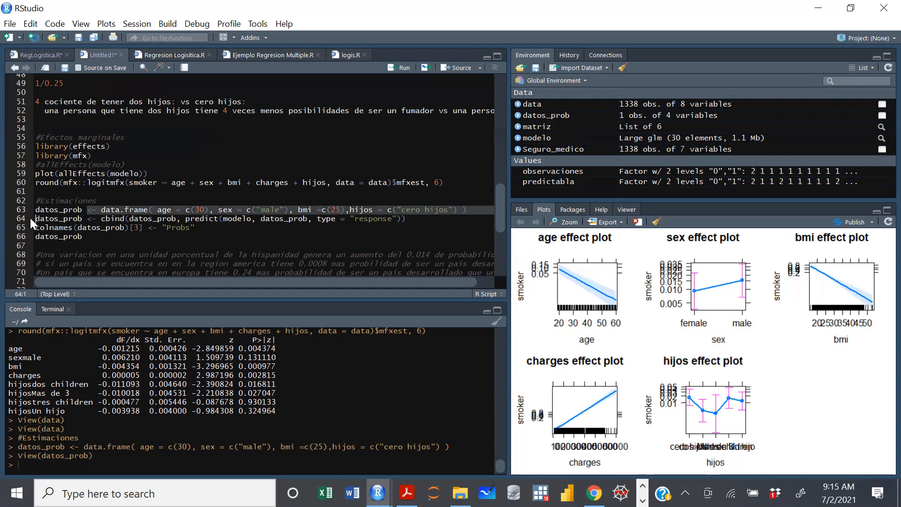
left_click(258, 244)
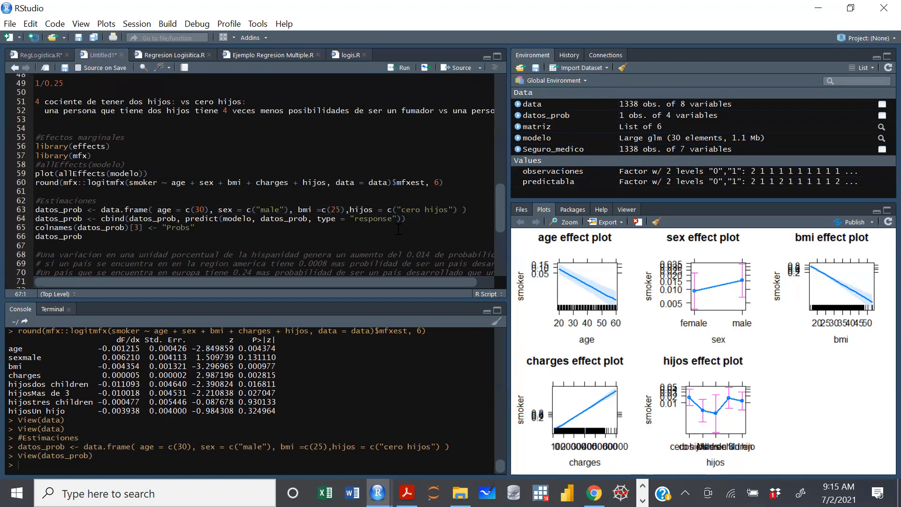
left_click_drag(317, 219, 397, 219)
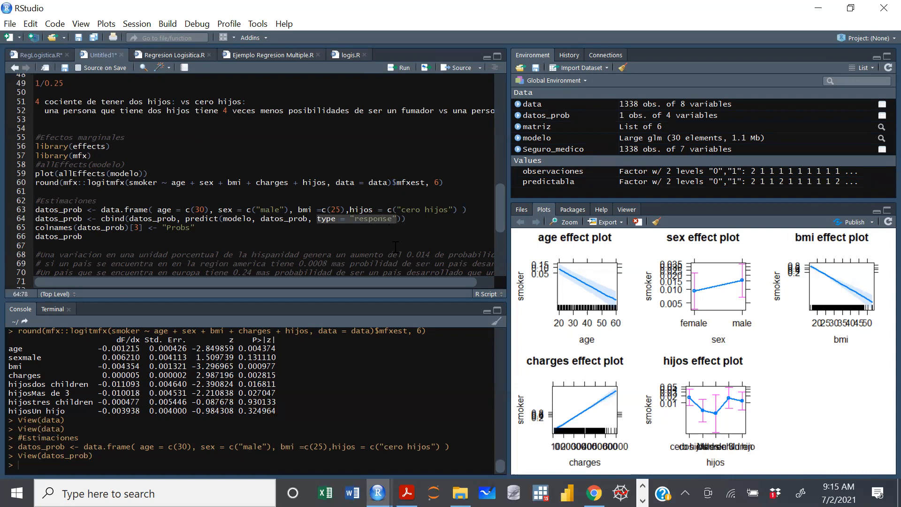
left_click(397, 219)
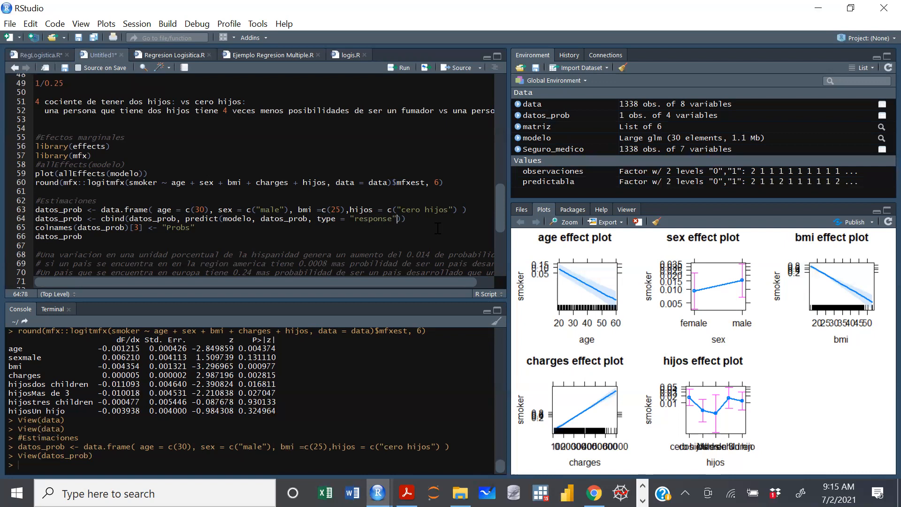
key("ctrl+Return")
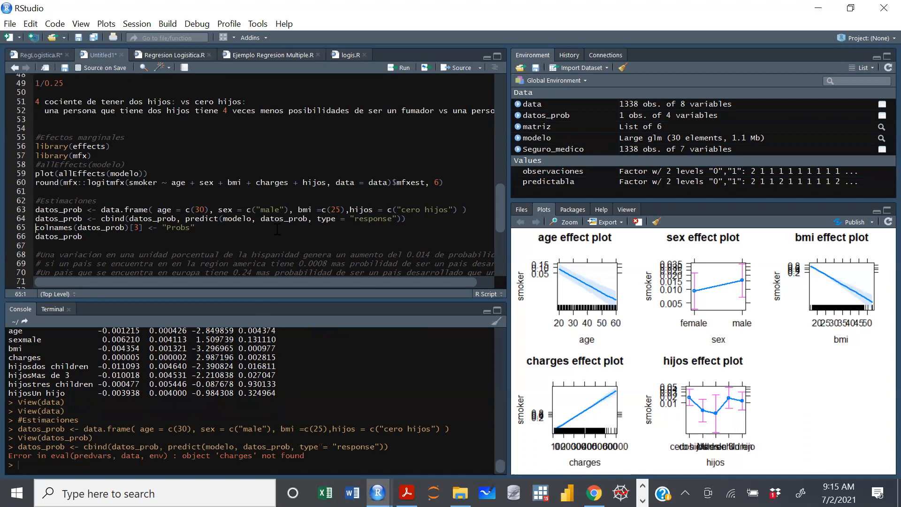
Add charges = c(15000) before hijos in the datos_prob definition and run that line and the cbind predict line.
left_click_drag(288, 182, 255, 182)
key("ctrl+c")
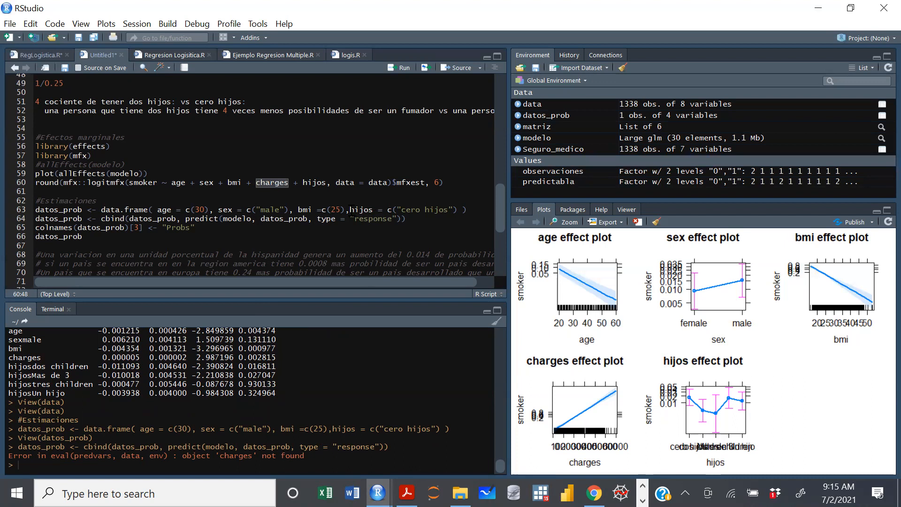
left_click(350, 210)
key("ctrl+v")
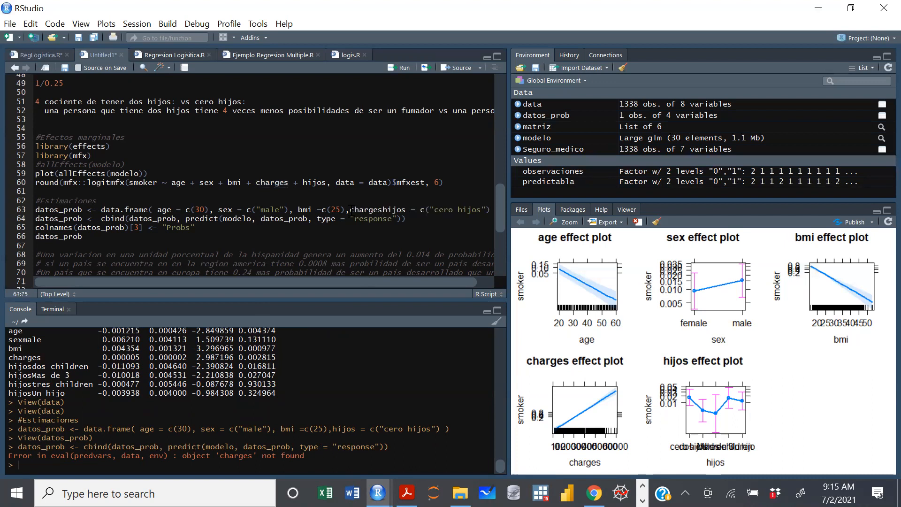
type("= c(1")
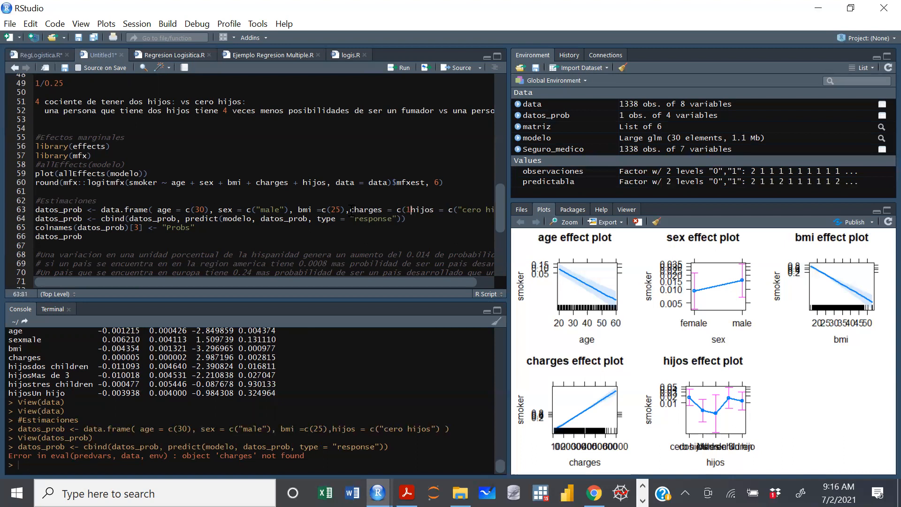
type("5000),")
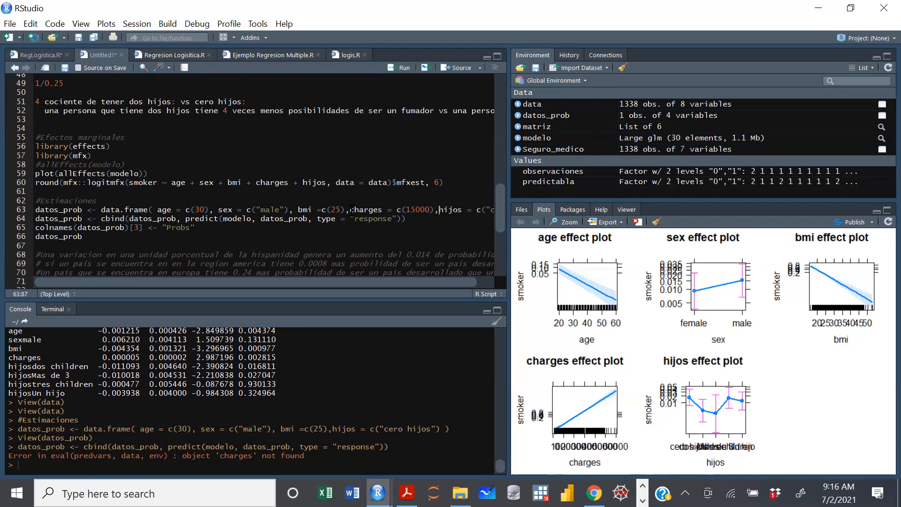
key("ctrl+Return")
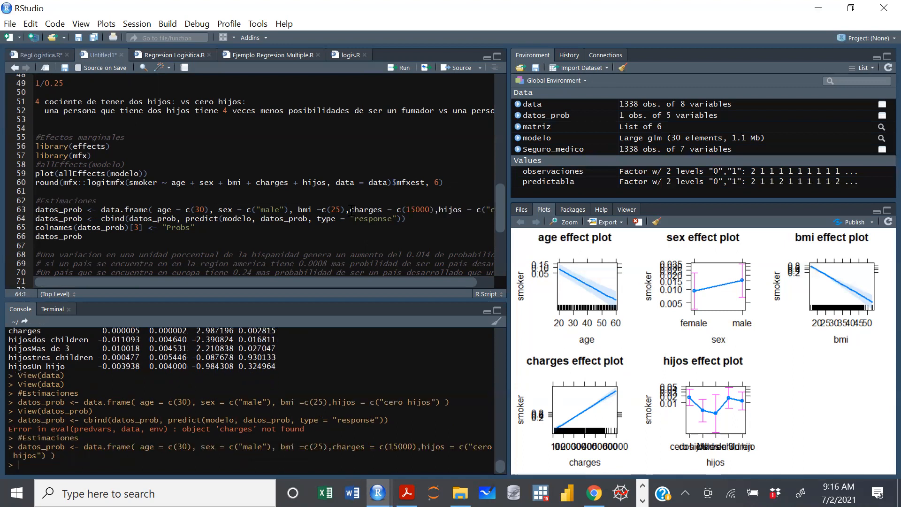
key("ctrl+Return")
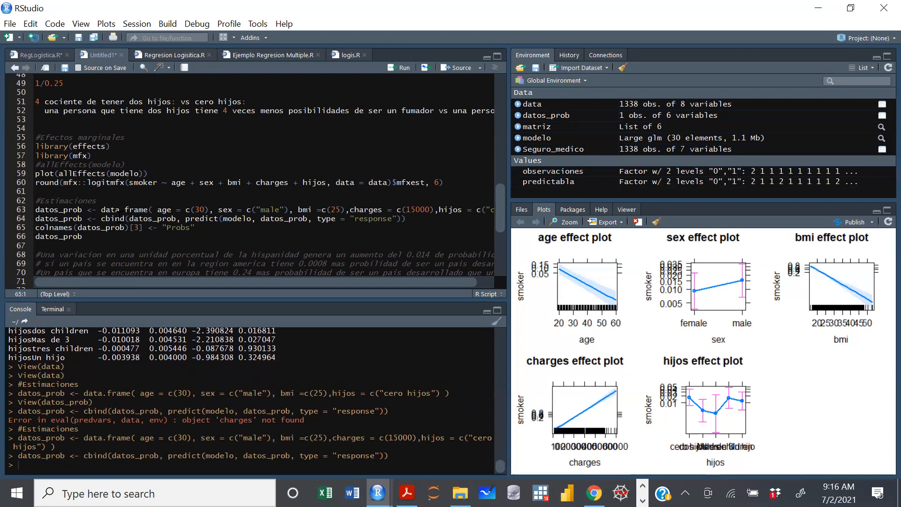
Change the colnames index to 6 to name that column Probs, run it, and display datos_prob with its predicted probability.
left_click(140, 228)
key("BackSpace")
type("6")
key("ctrl+Return")
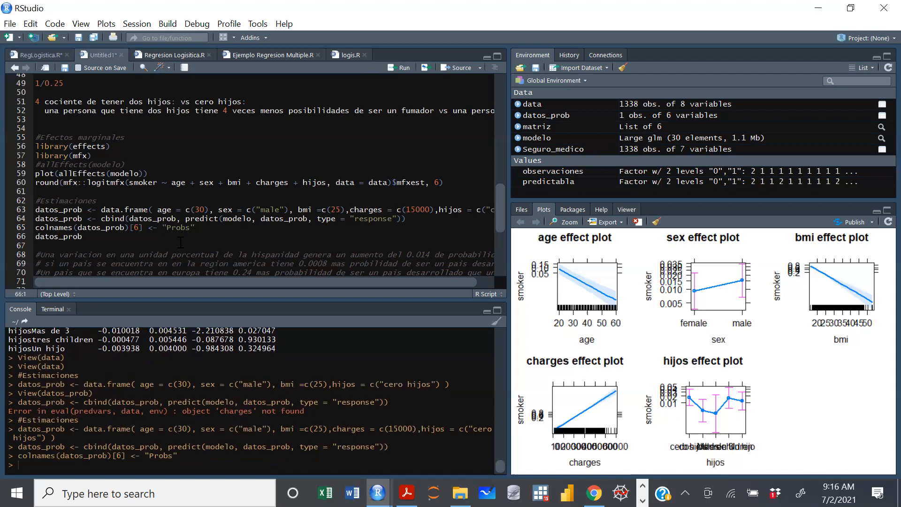
key("ctrl+Return")
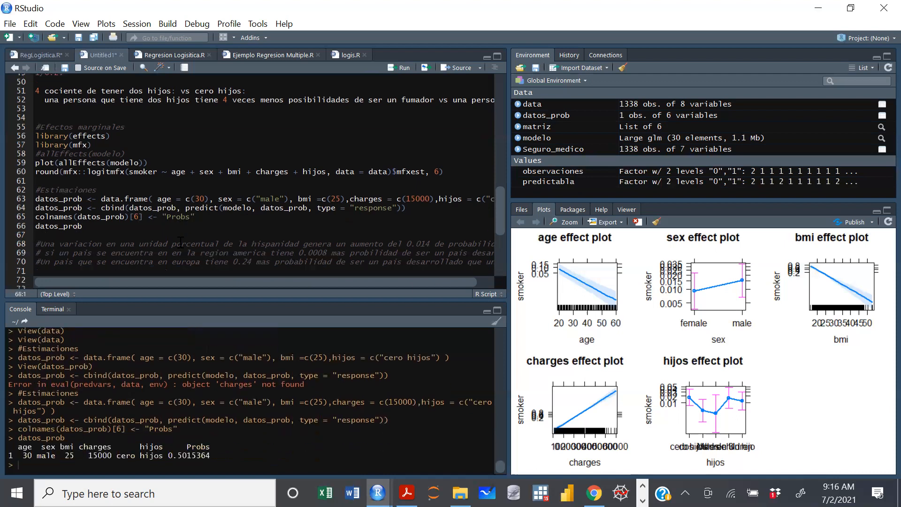
left_click(547, 116)
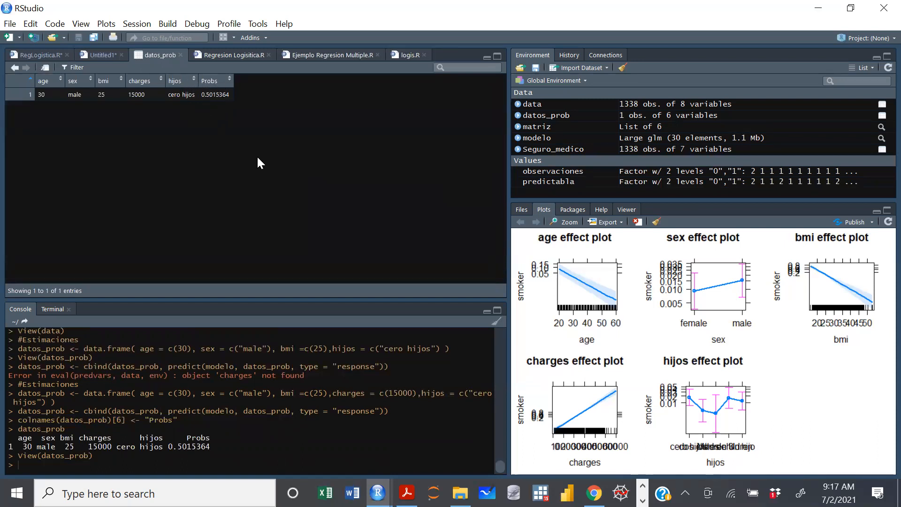
Set age to c(20) in the datos_prob definition, rerun the prediction lines, and check the resulting table in the data viewer.
left_click(181, 56)
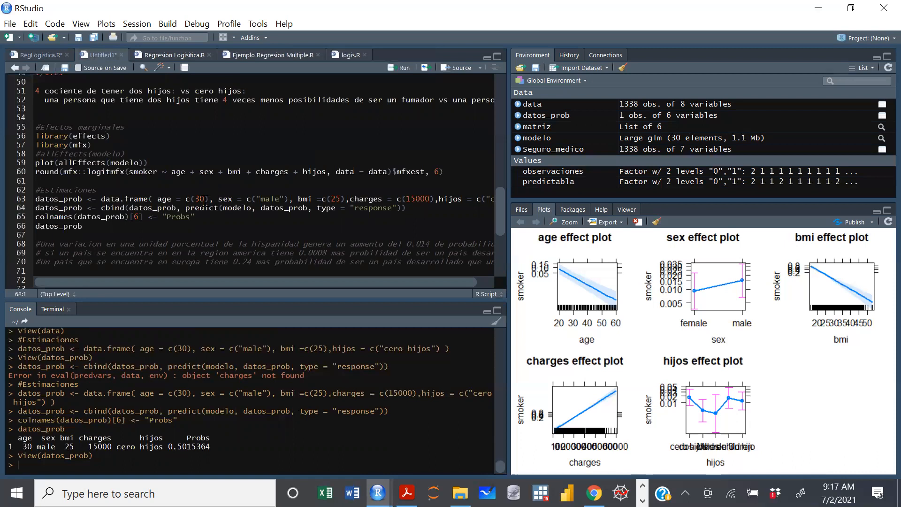
left_click(206, 199)
key("BackSpace")
key("BackSpace")
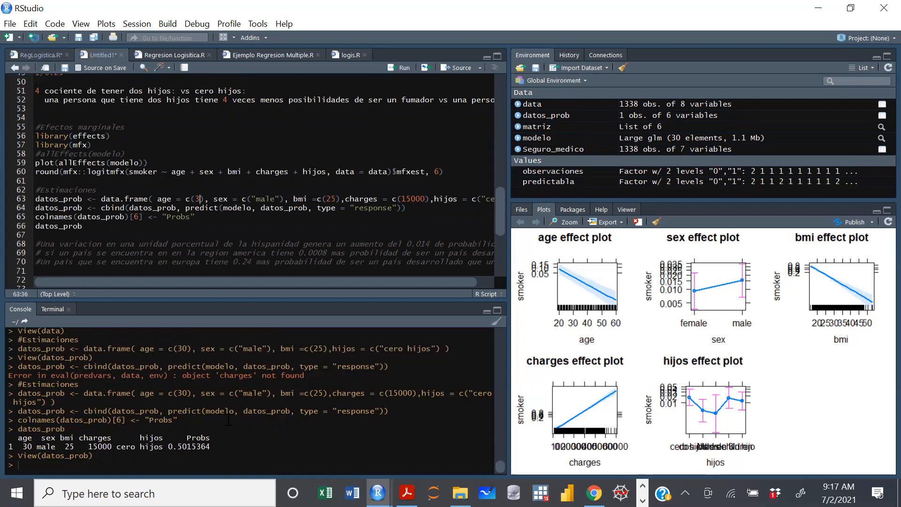
type("20")
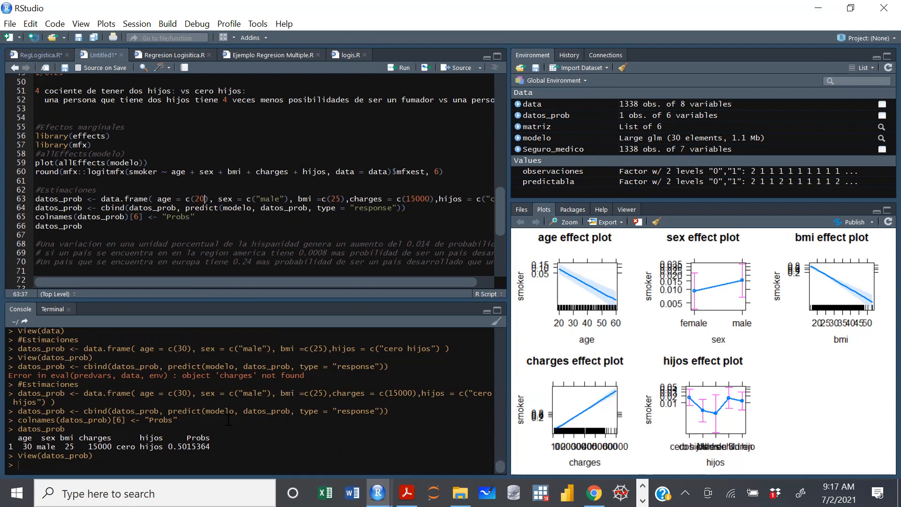
key("ctrl+Return")
key("ctrl+Return")
key("ctrl+Return")
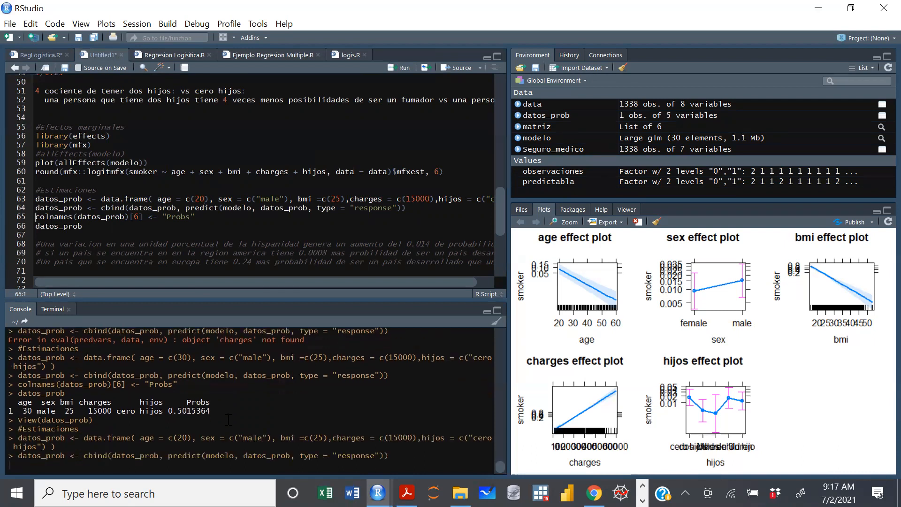
left_click(559, 117)
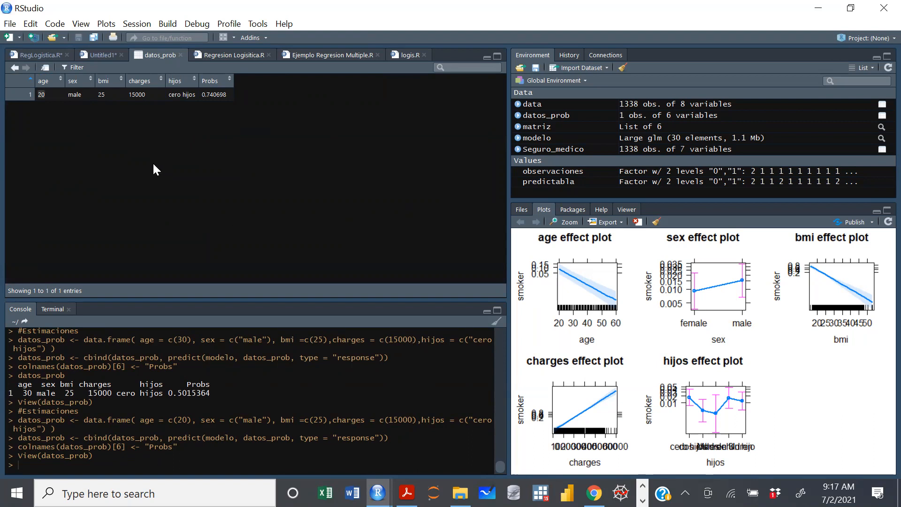
Set age to c(30) and bmi to c(20) in the datos_prob definition, rerun the prediction lines, and view the table.
left_click(180, 55)
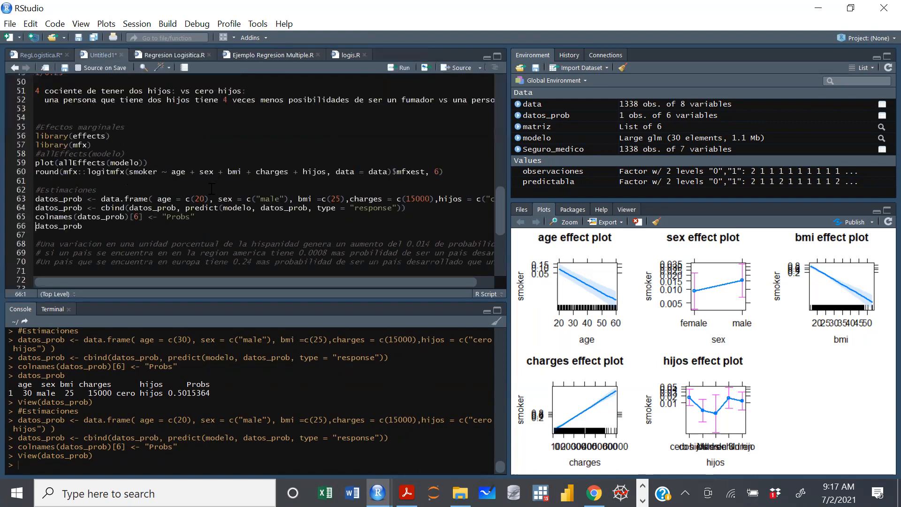
left_click(200, 198)
key("BackSpace")
type("3")
key("BackSpace")
key("BackSpace")
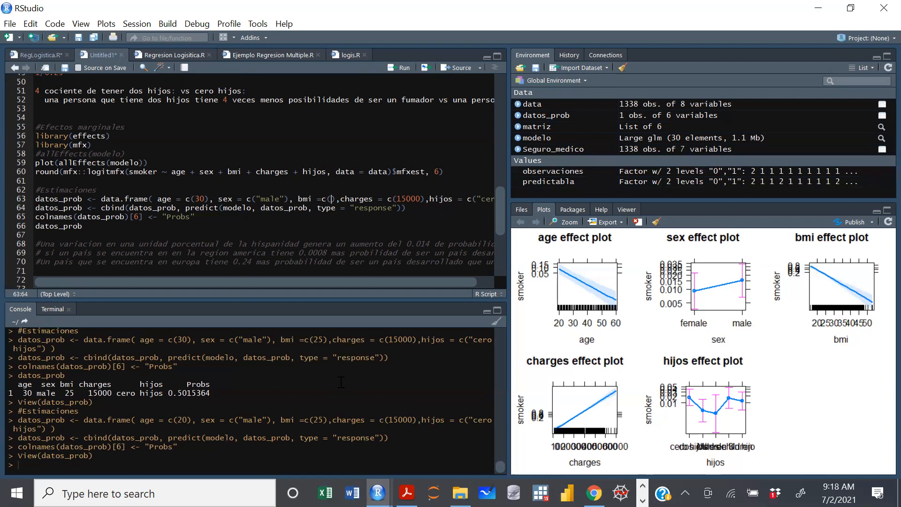
type("20")
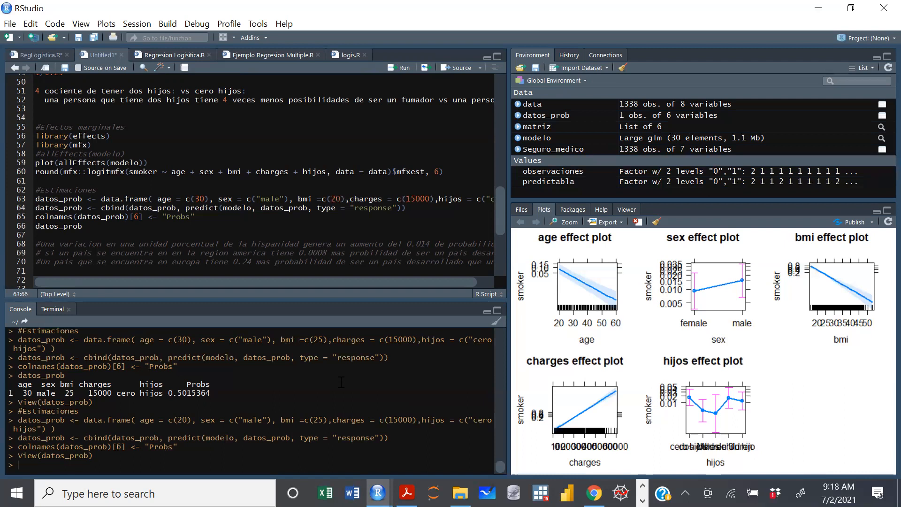
key("ctrl+Return")
key("ctrl+Return")
key("ctrl+Return")
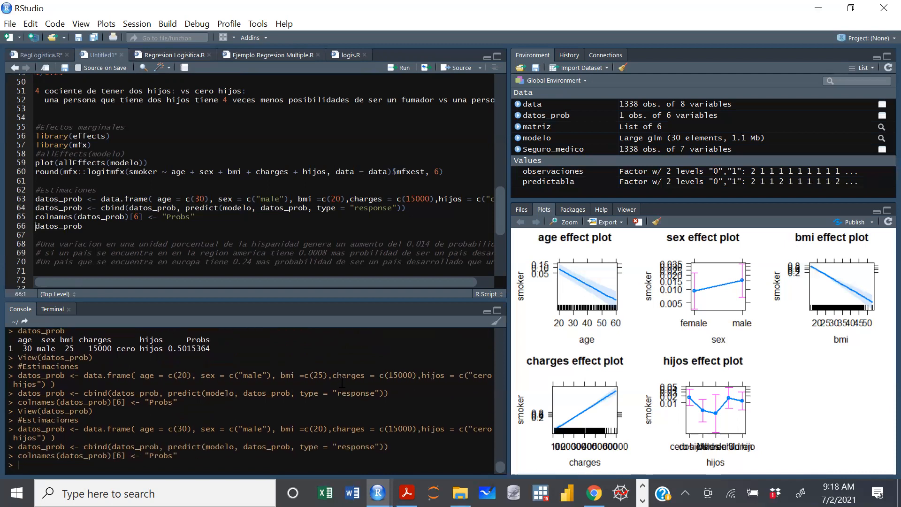
left_click(558, 118)
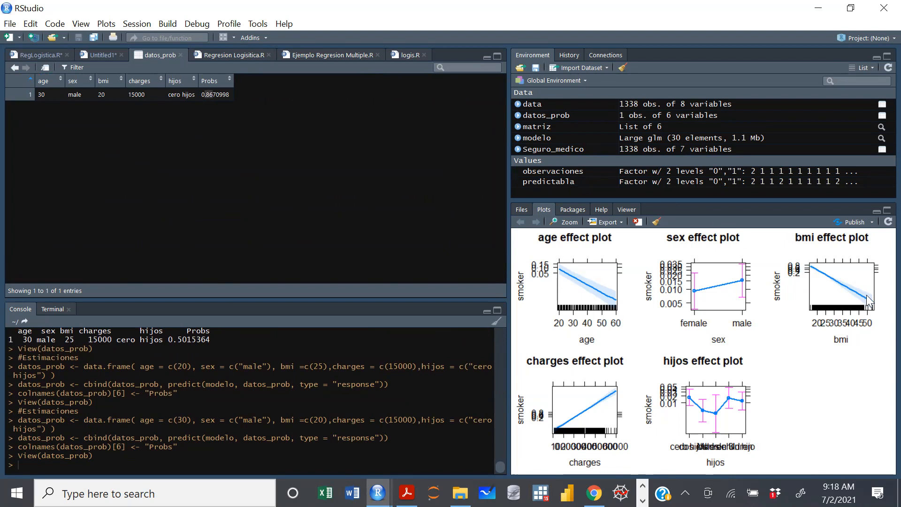
Examine the enlarged effect plots to compare the bmi effect on smoker with the prediction.
mouse_move(378, 493)
left_click(461, 417)
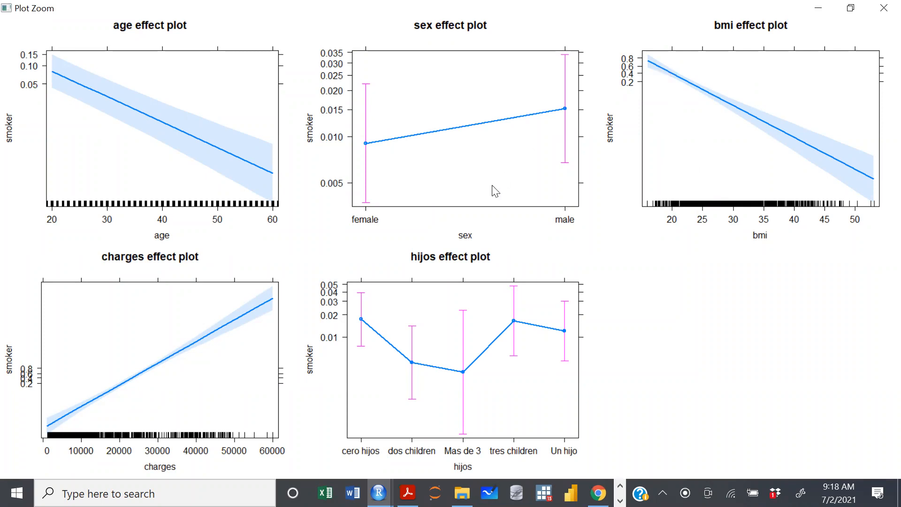
left_click(818, 8)
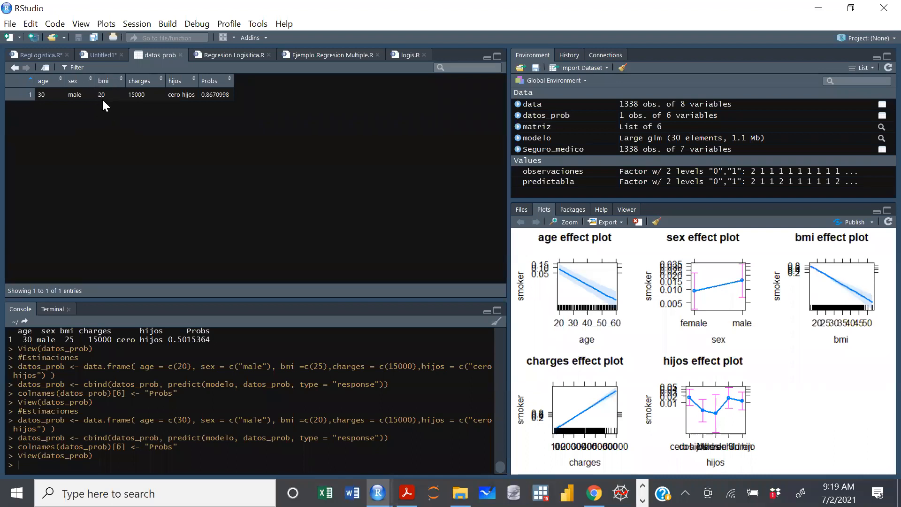
Set bmi to c(25) and age to c(60) in the datos_prob definition, rerun the prediction lines, and view the table.
left_click(180, 56)
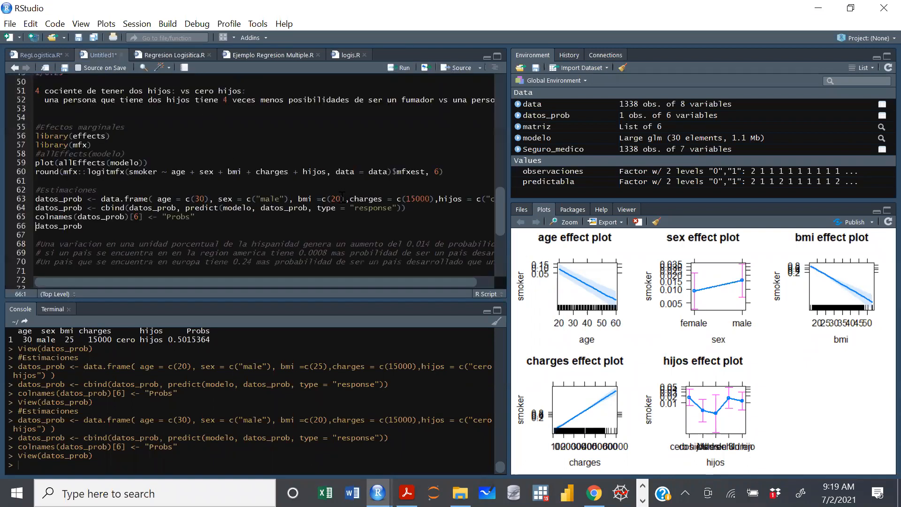
key("ctrl+z")
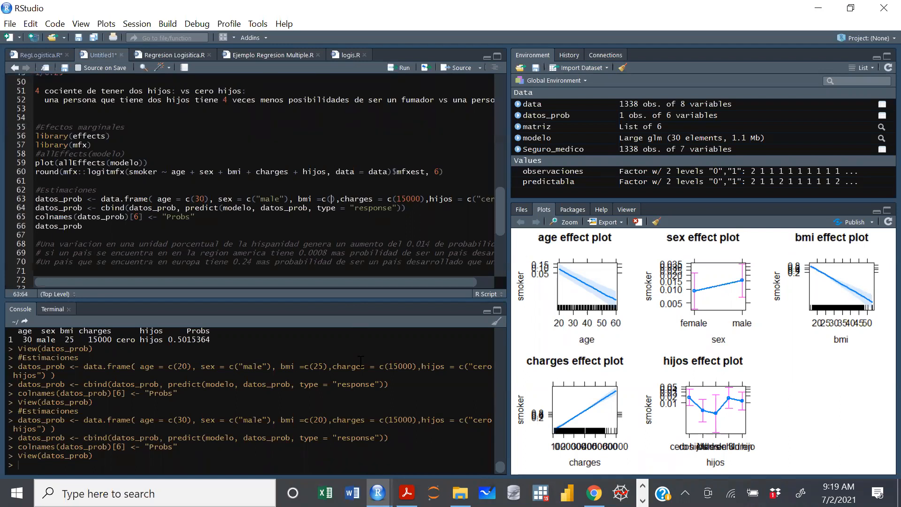
type("25")
left_click(205, 199)
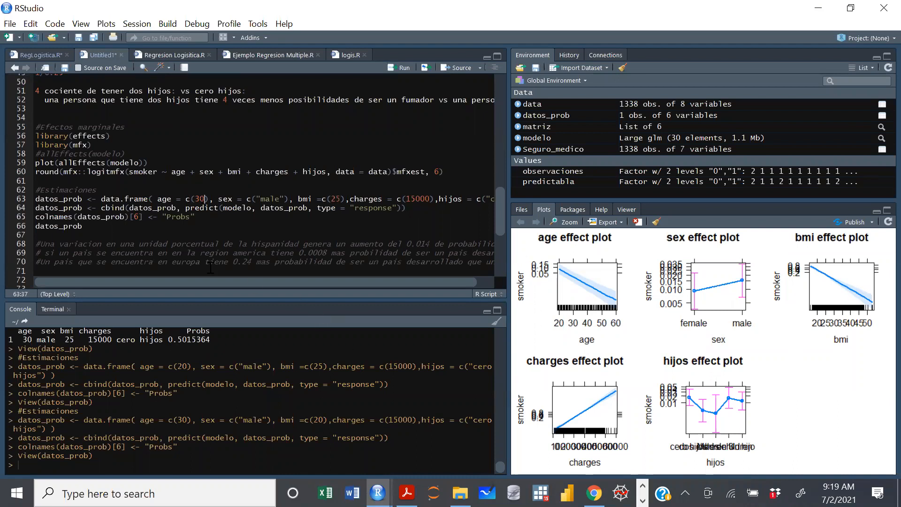
key("BackSpace")
key("BackSpace")
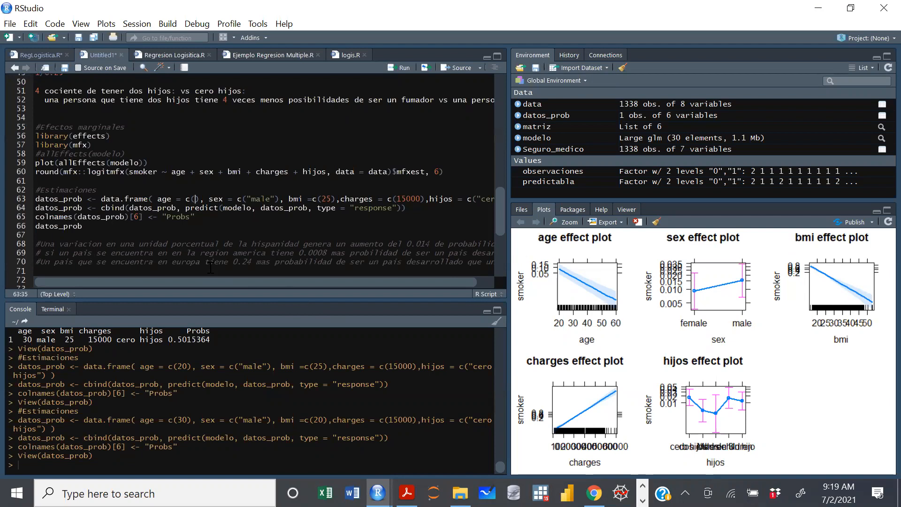
type("60")
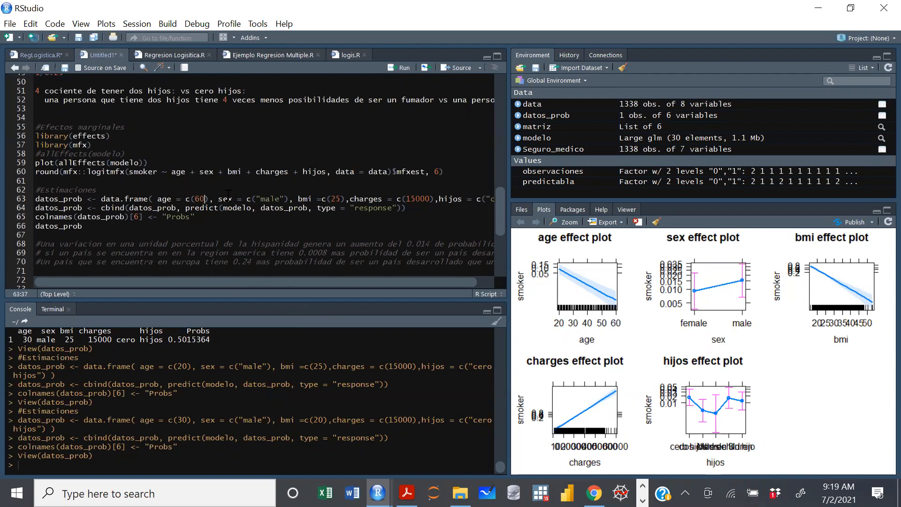
key("ctrl+Return")
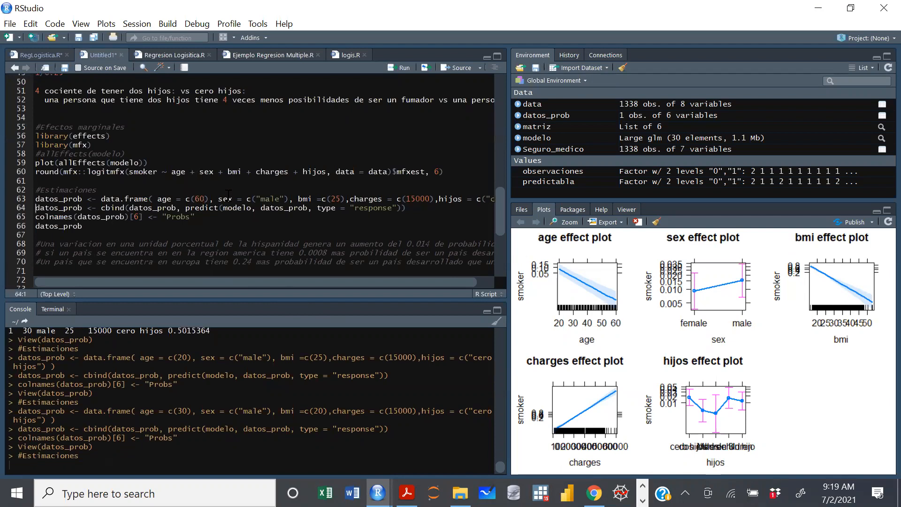
key("ctrl+Return")
key("ctrl+Return")
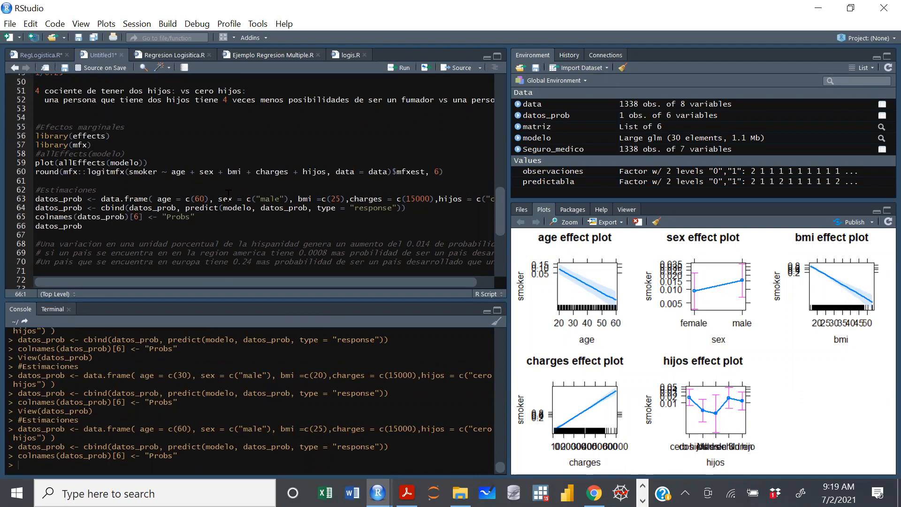
left_click(563, 117)
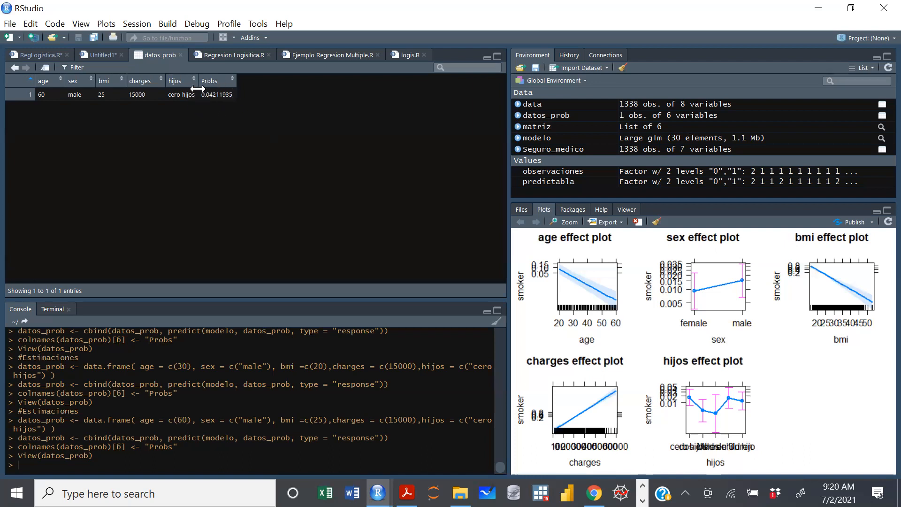
Set age to c(30) and charges to c(25000) in the datos_prob definition, rerun the prediction lines, and view the table.
left_click(181, 55)
left_click(200, 199)
key("BackSpace")
type("3")
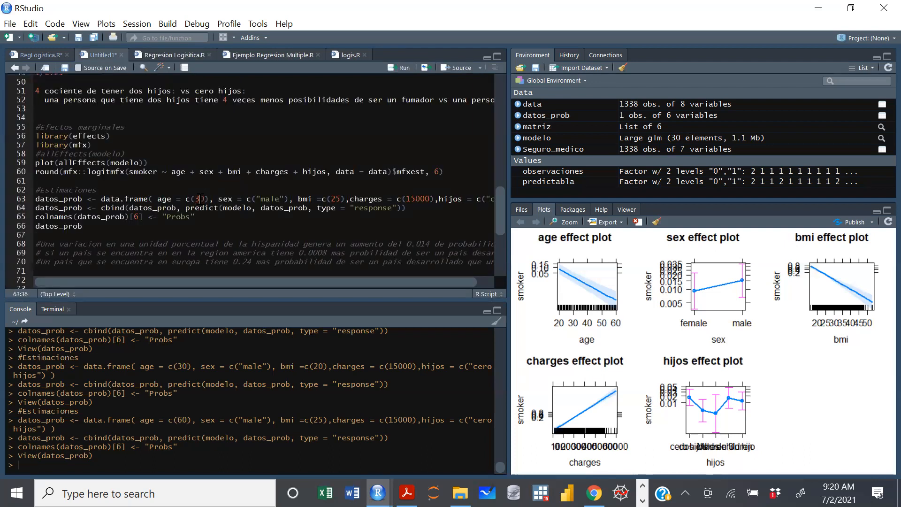
left_click(416, 199)
key("BackSpace")
key("BackSpace")
type("25")
key("ctrl+Return")
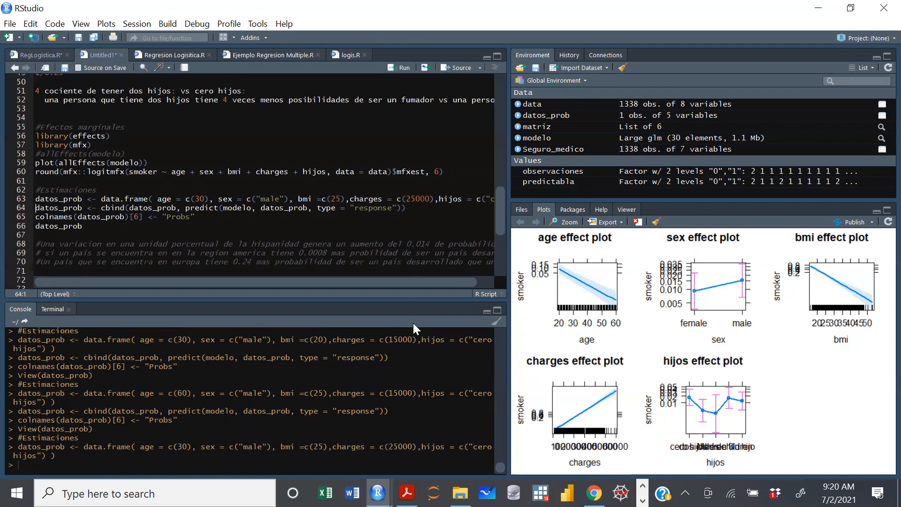
key("ctrl+Return")
key("ctrl+Return")
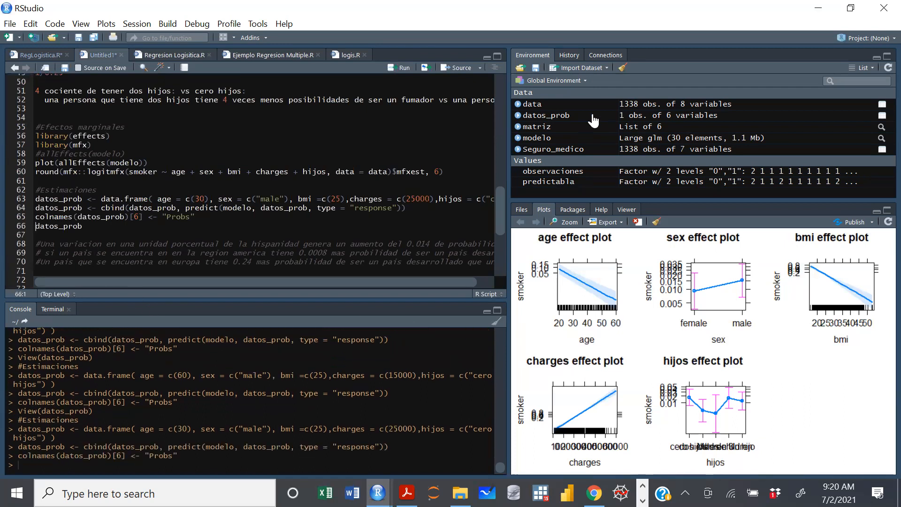
left_click(563, 115)
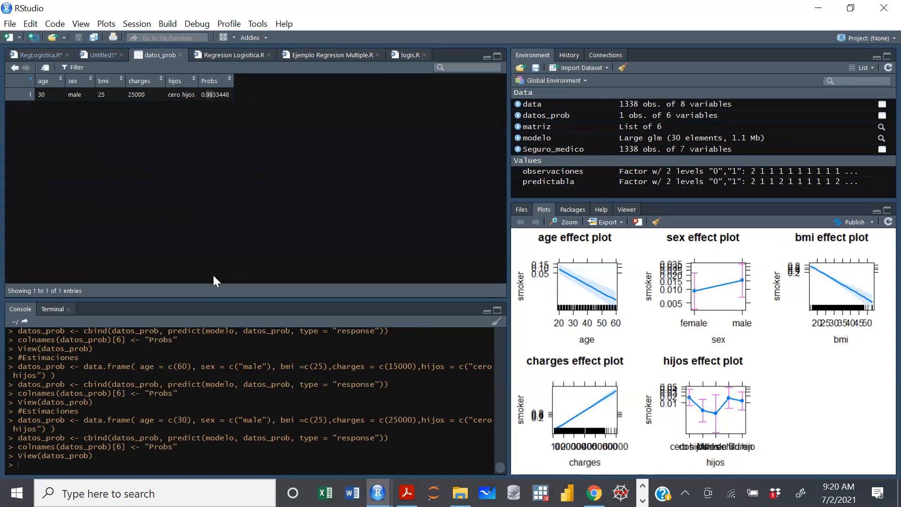
Compare the charges effect in the enlarged plots with the predicted probability in the datos_prob table.
left_click(377, 493)
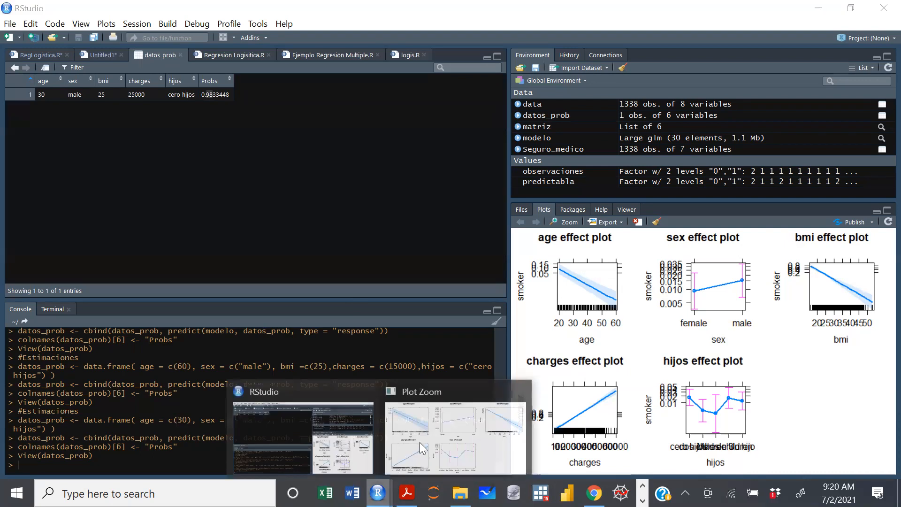
left_click(420, 442)
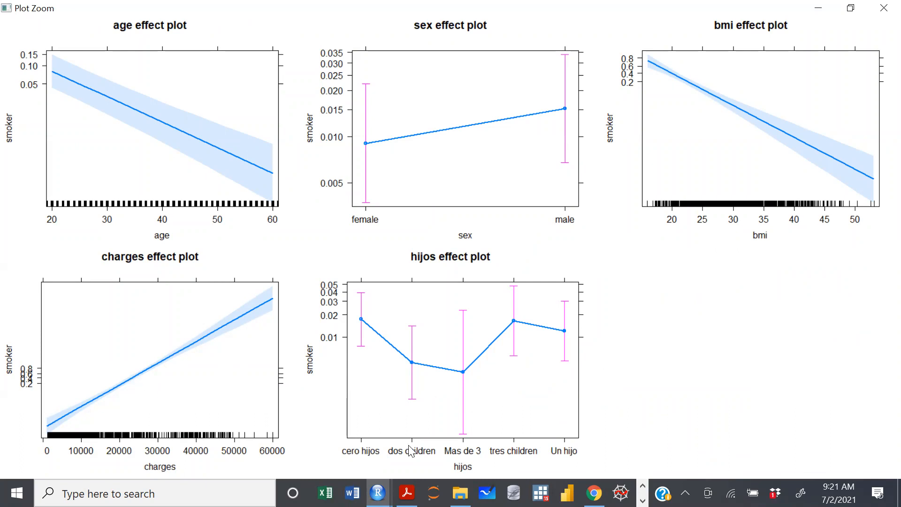
mouse_move(378, 492)
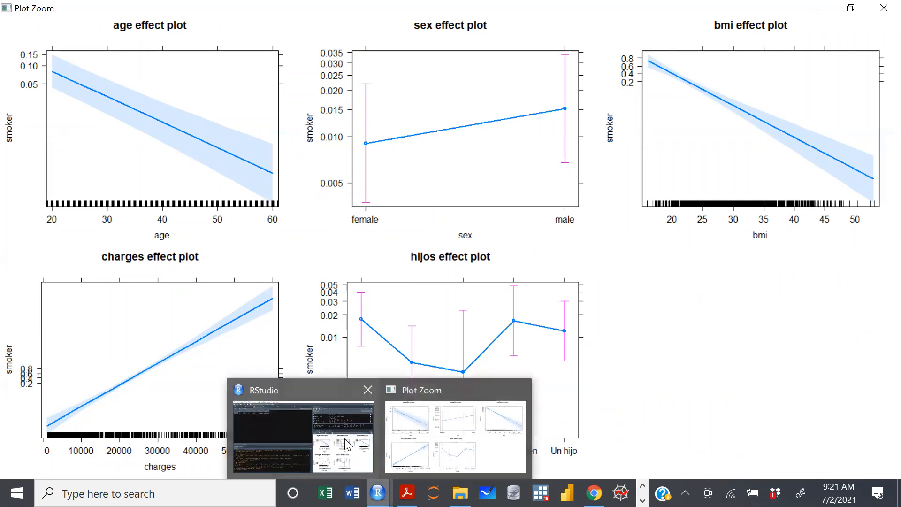
left_click(347, 444)
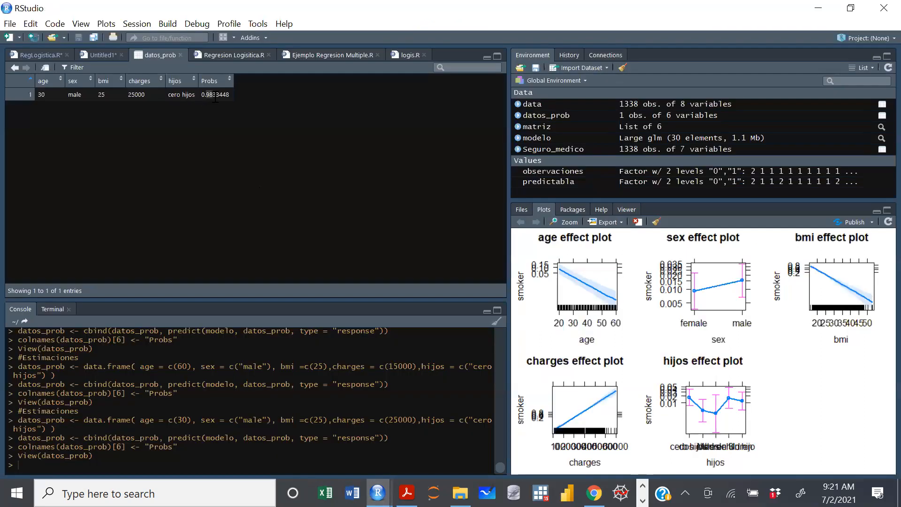
left_click_drag(208, 95, 215, 96)
Restore charges to c(15000), change sex to c("female") in the datos_prob definition, rerun the prediction lines, and view the table.
key("ctrl+w")
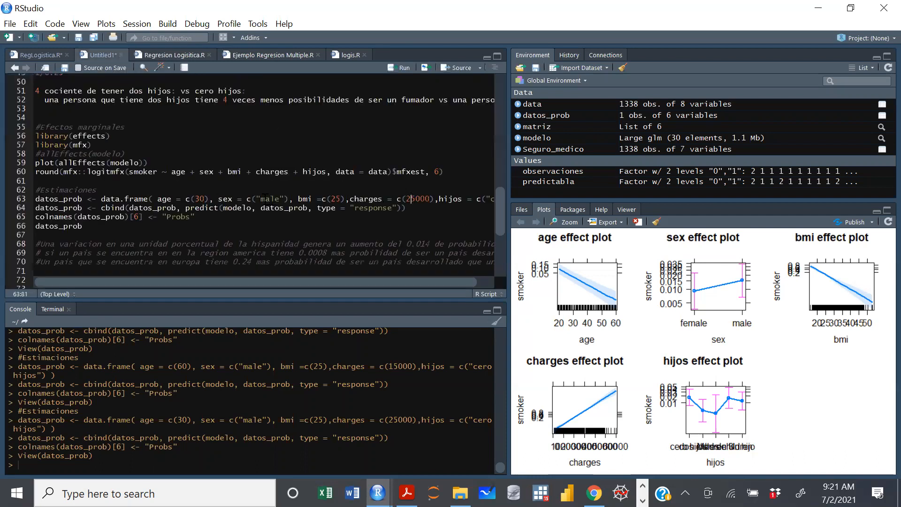
key("ctrl+z")
key("ctrl+z")
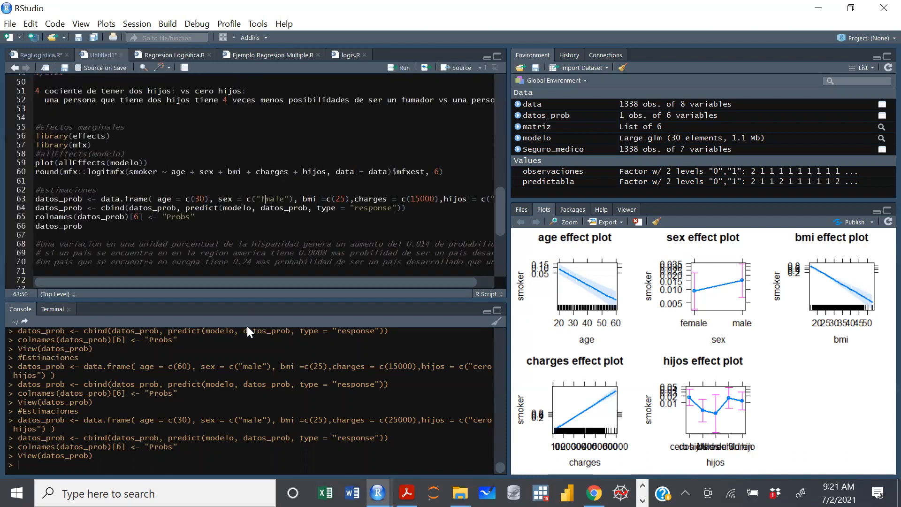
type("e")
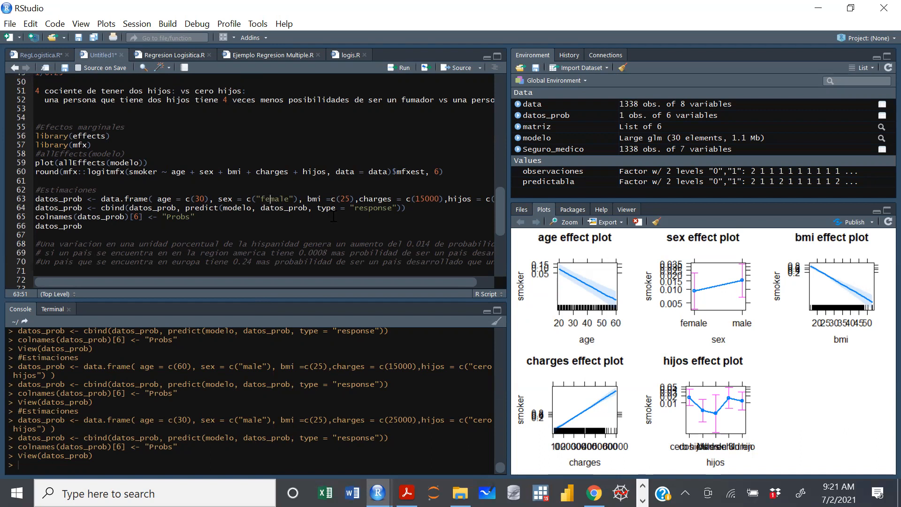
key("ctrl+Return")
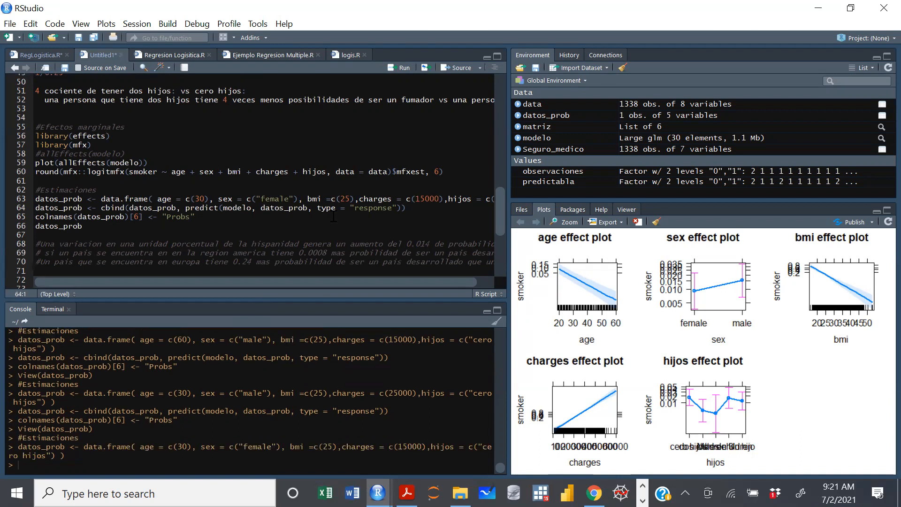
key("ctrl+Return")
key("ctrl+Return")
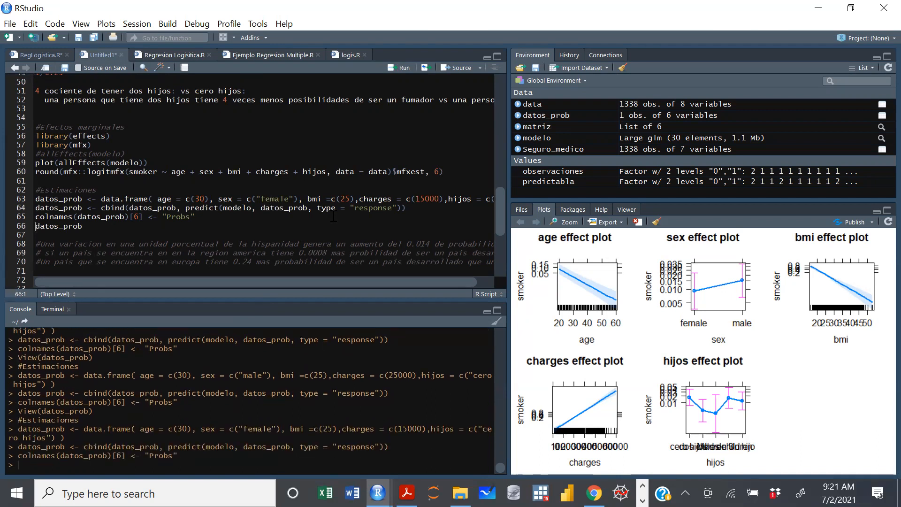
left_click(553, 116)
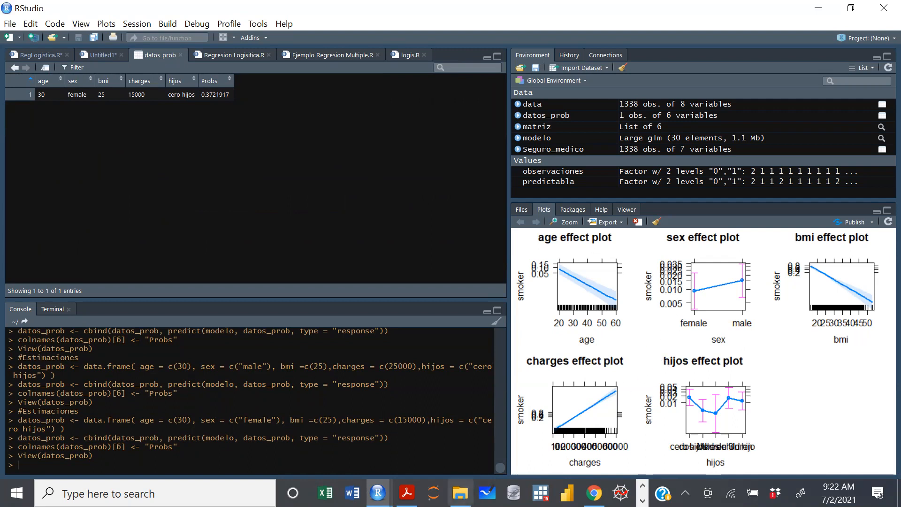
Compare the sex effect in the enlarged plots with the predicted probability in the datos_prob table.
mouse_move(378, 493)
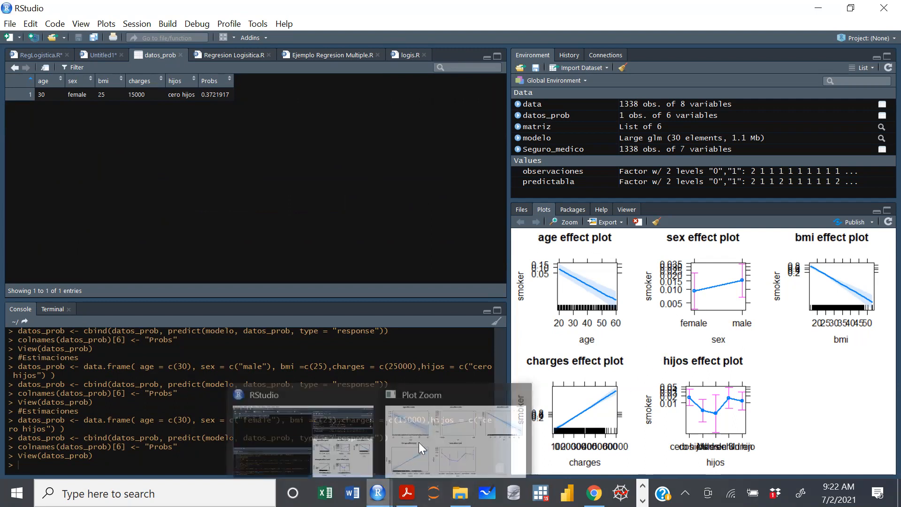
left_click(457, 422)
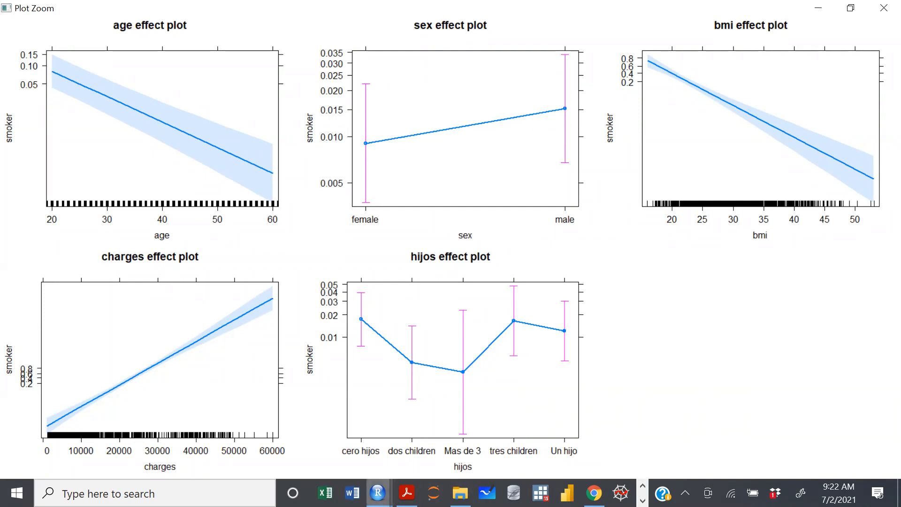
mouse_move(381, 493)
left_click(303, 437)
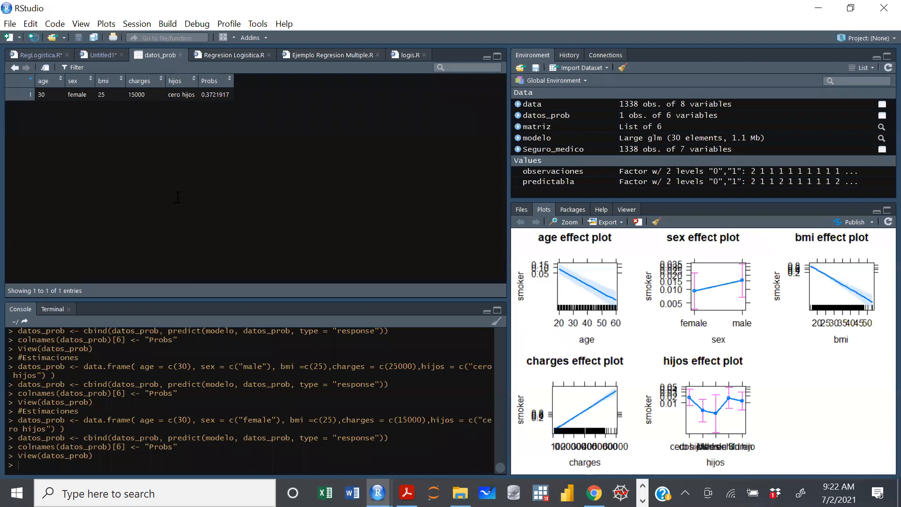
Close the table and set age to c(35), bmi to c(40) and charges to c(20000) in the datos_prob definition.
key("ctrl+w")
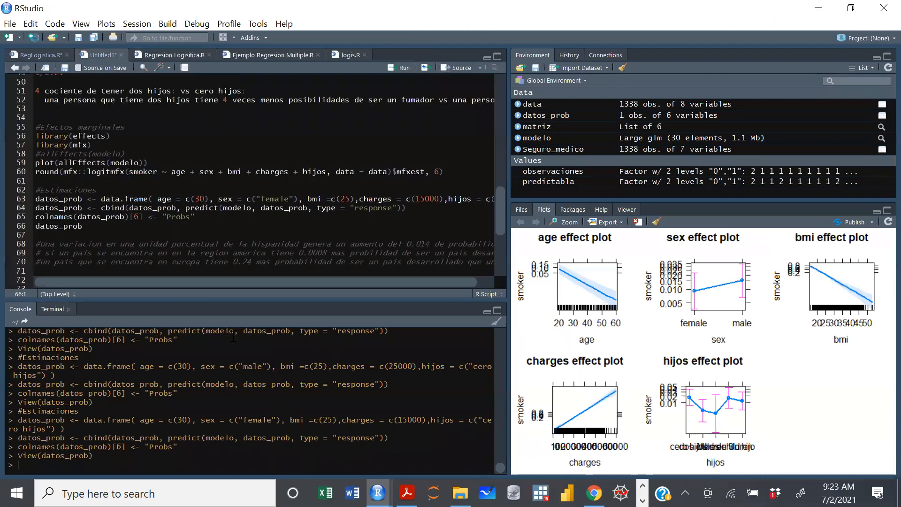
left_click(205, 200)
key("BackSpace")
type("5")
left_click(351, 199)
key("BackSpace")
key("BackSpace")
type("40")
left_click_drag(164, 278, 196, 277)
left_click(346, 198)
key("BackSpace")
key("Delete")
type("20")
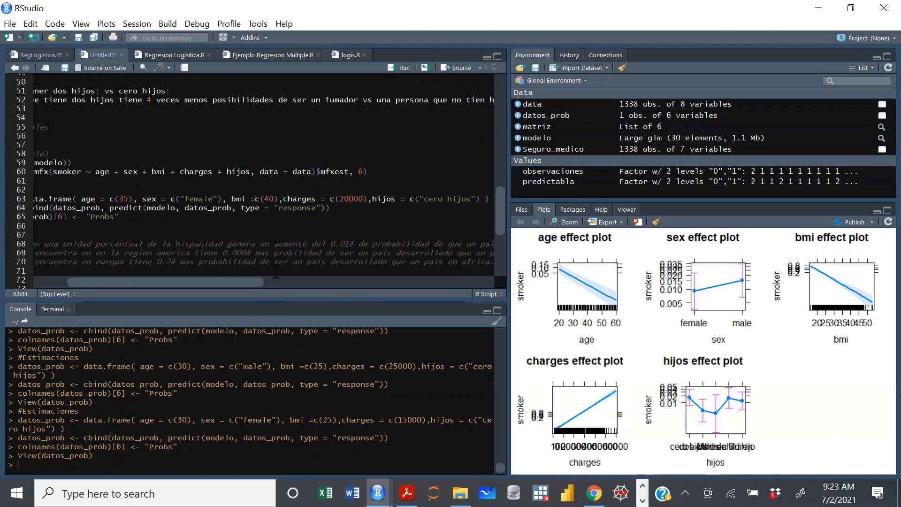
Rerun the prediction lines for the 35-year-old female profile and view the datos_prob table.
key("ctrl+Return")
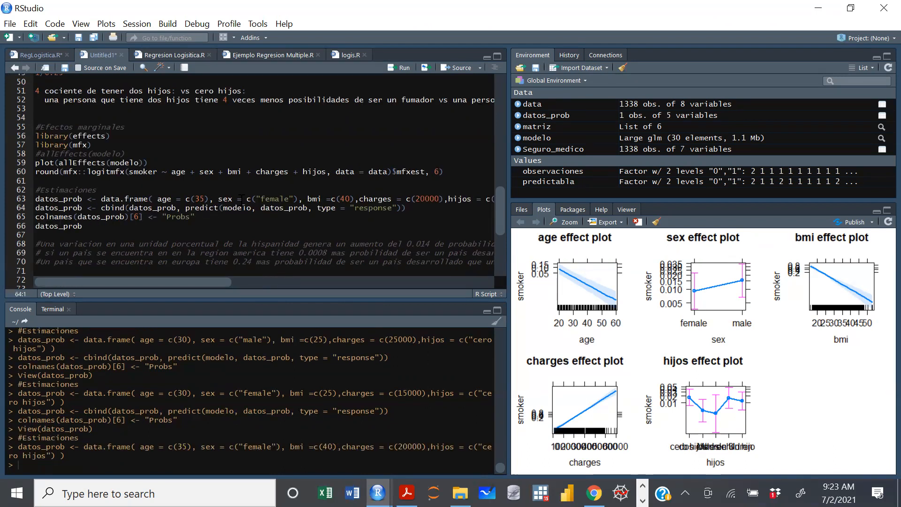
key("ctrl+Return")
key("ctrl+Return")
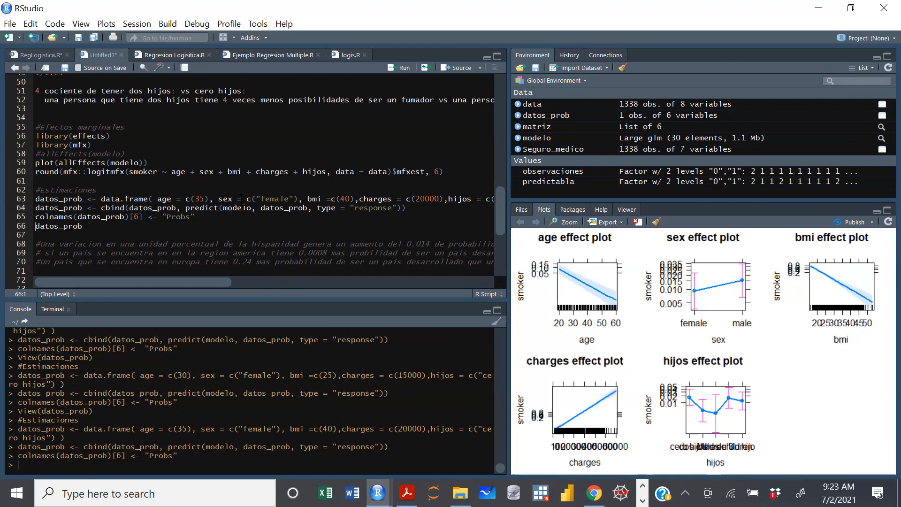
left_click(539, 115)
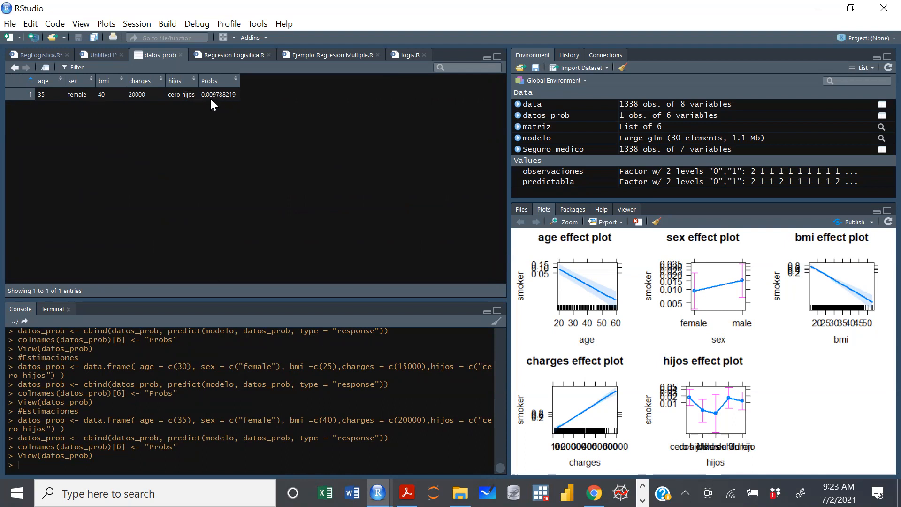
Change sex to c("male") in the datos_prob definition, rerun the prediction lines, and view the table.
left_click(180, 55)
left_click(272, 199)
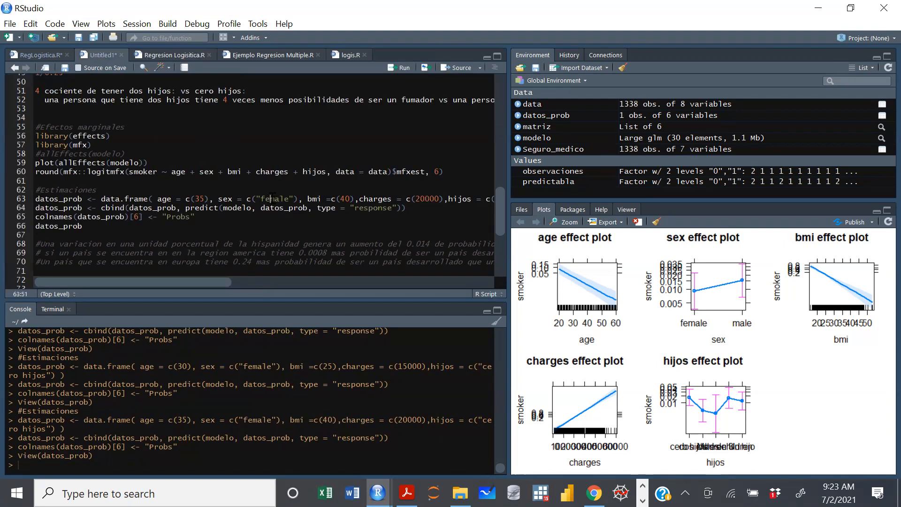
key("BackSpace")
key("BackSpace")
key("ctrl+Return")
key("ctrl+Return")
key("ctrl+Return")
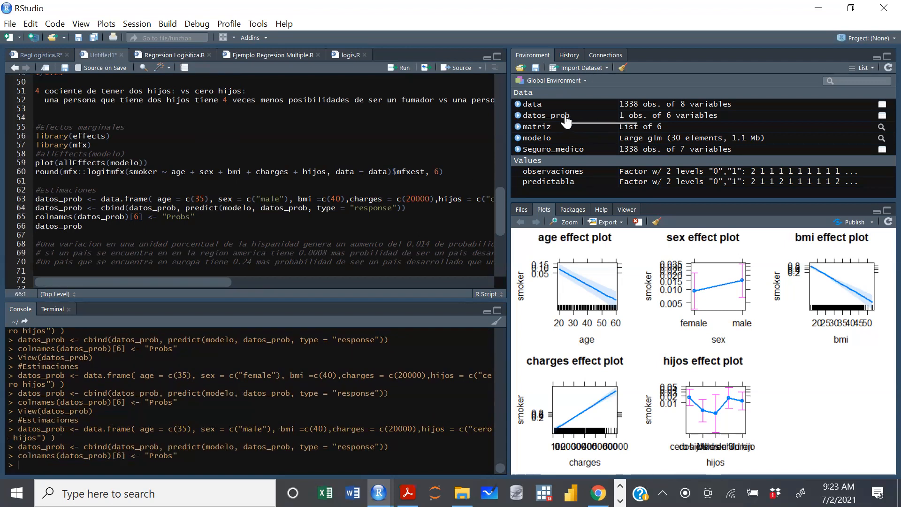
left_click(549, 116)
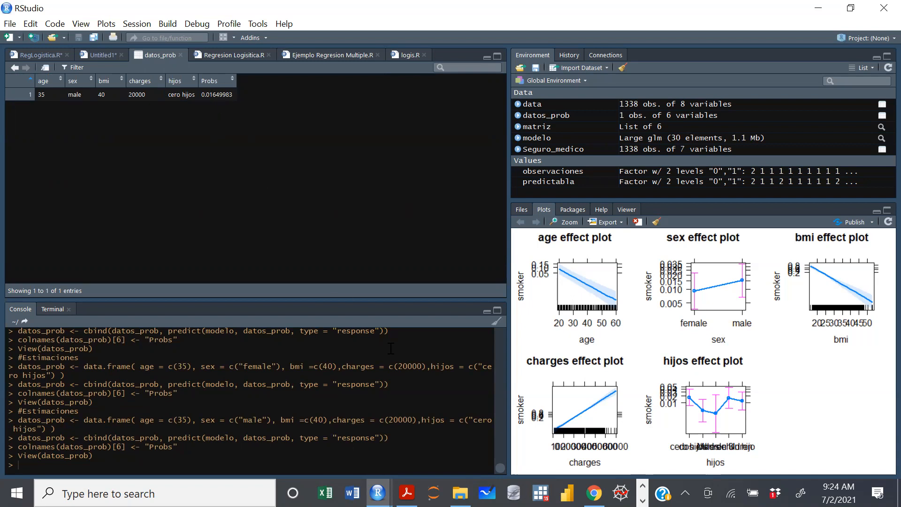
Check the enlarged effect plots against the predicted probability of the 35-year-old male profile.
mouse_move(378, 492)
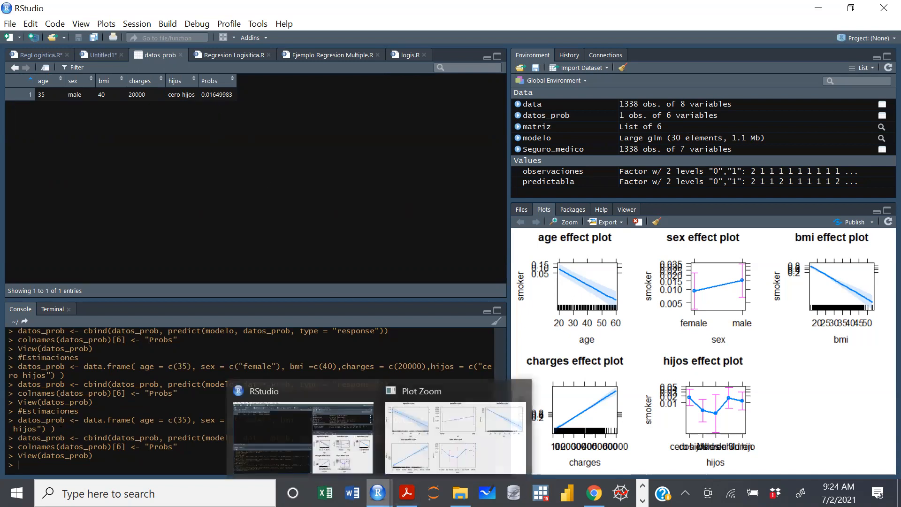
left_click(429, 442)
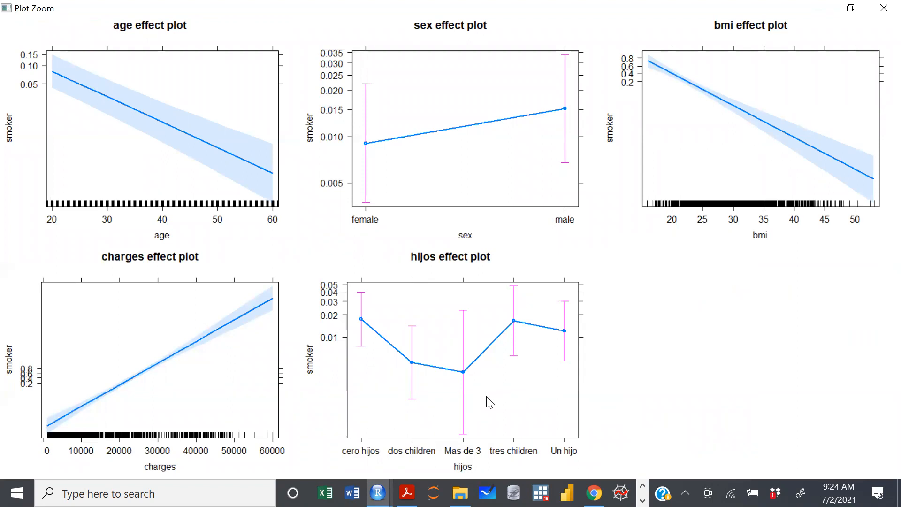
mouse_move(378, 493)
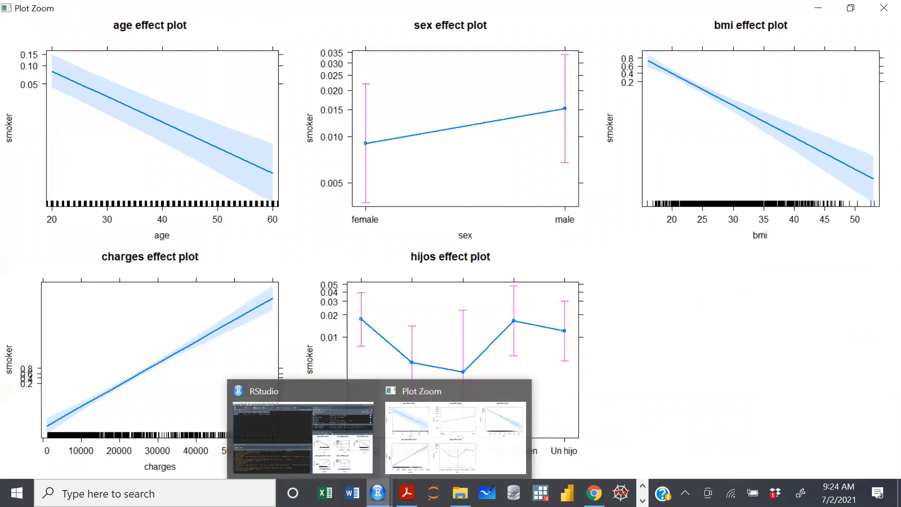
left_click(333, 430)
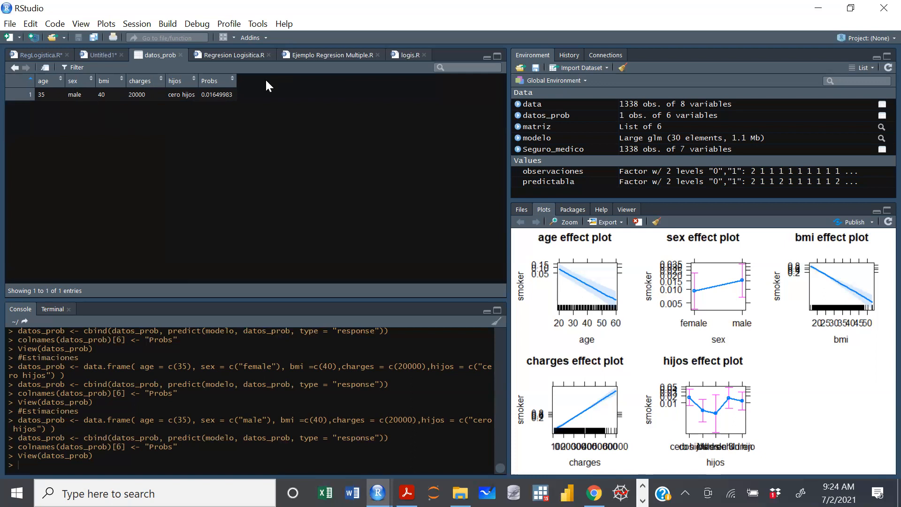
Close the table and set age to c(25), bmi to c(30) and charges to c(10000) in the datos_prob definition.
left_click(180, 55)
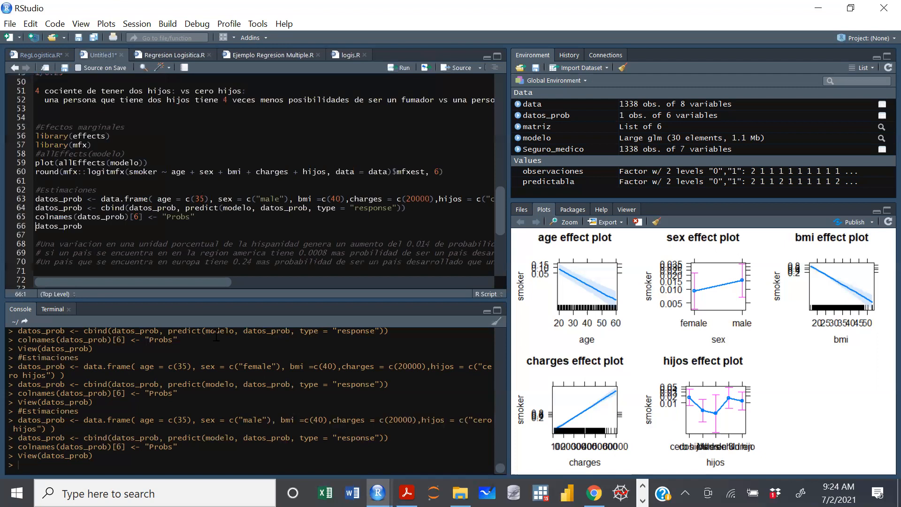
key("ctrl+z")
key("ctrl+z")
key("BackSpace")
key("BackSpace")
type("25")
left_click(342, 198)
key("BackSpace")
key("BackSpace")
type("30")
key("BackSpace")
key("BackSpace")
type("10")
scroll(383, 266, "right", 2)
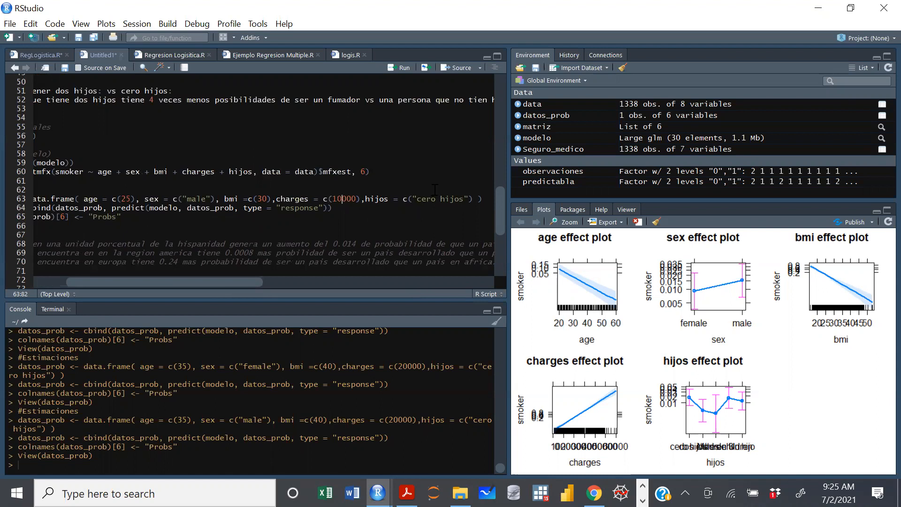
Rerun the prediction lines for the 25-year-old male profile and view the datos_prob table.
key("ctrl+Return")
key("ctrl+Return")
key("ctrl+Return")
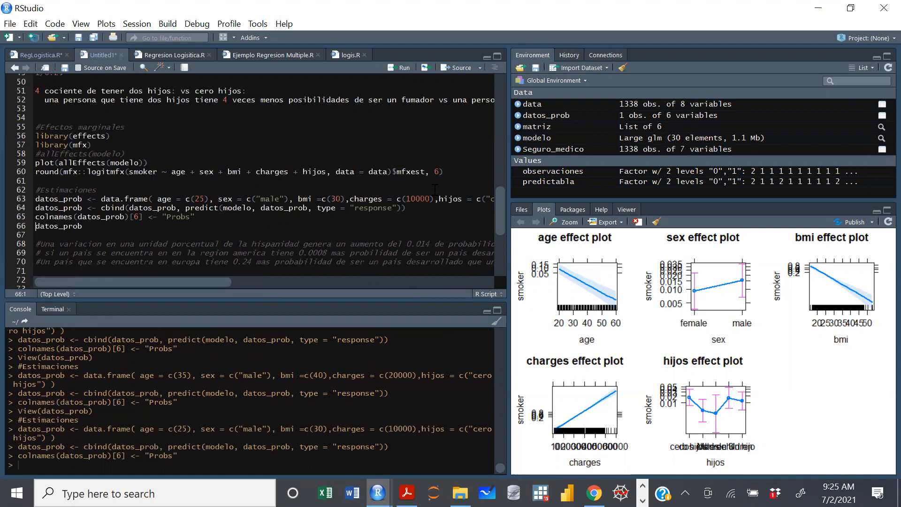
left_click(563, 115)
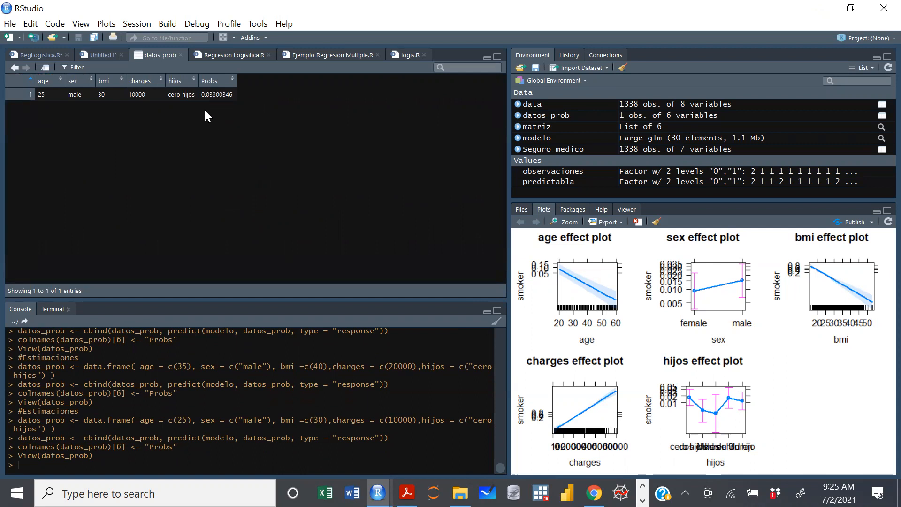
Set sex to c("female") in the datos_prob definition, rerun the prediction lines, and view the resulting table.
left_click(184, 55)
left_click(265, 198)
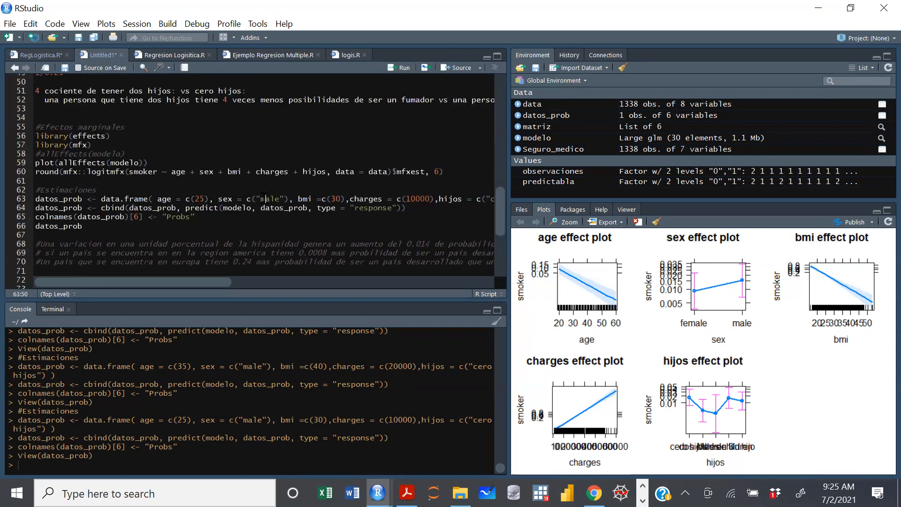
type("fe")
key("BackSpace")
type("e")
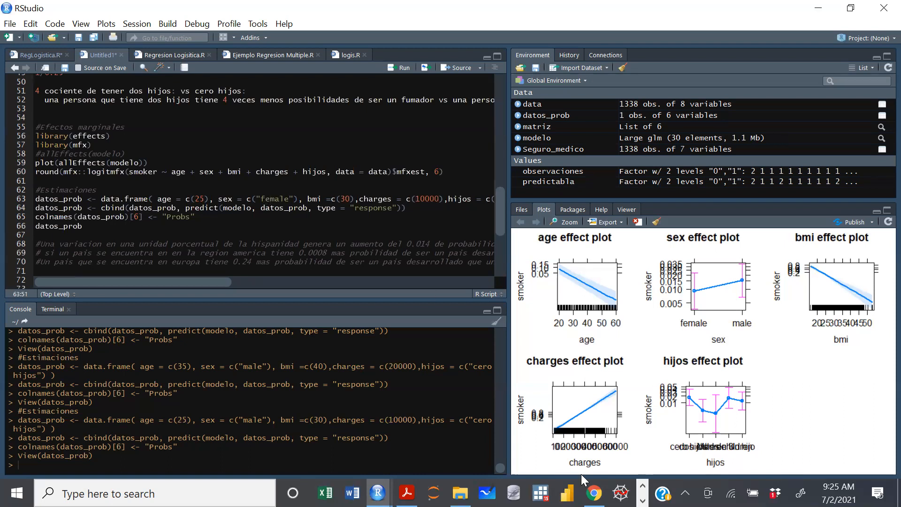
key("ctrl+Return")
key("ctrl+Return")
key("ctrl+Return")
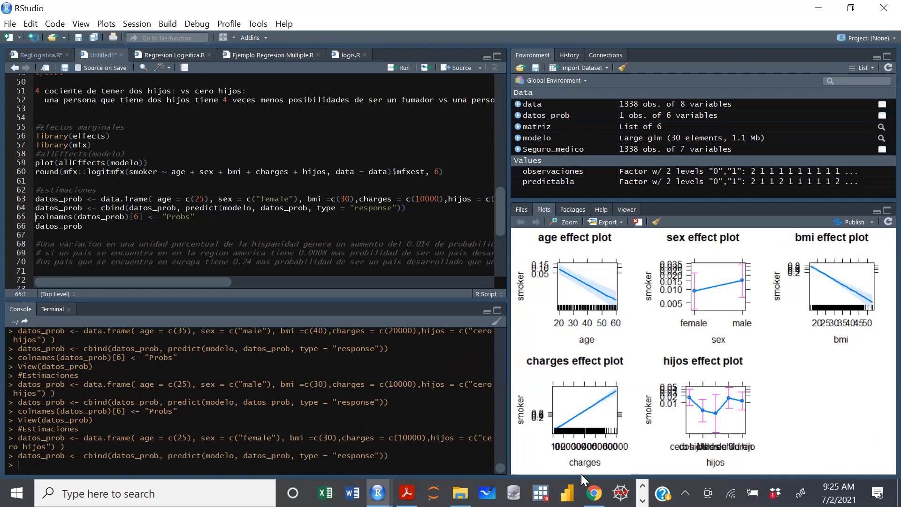
left_click(560, 117)
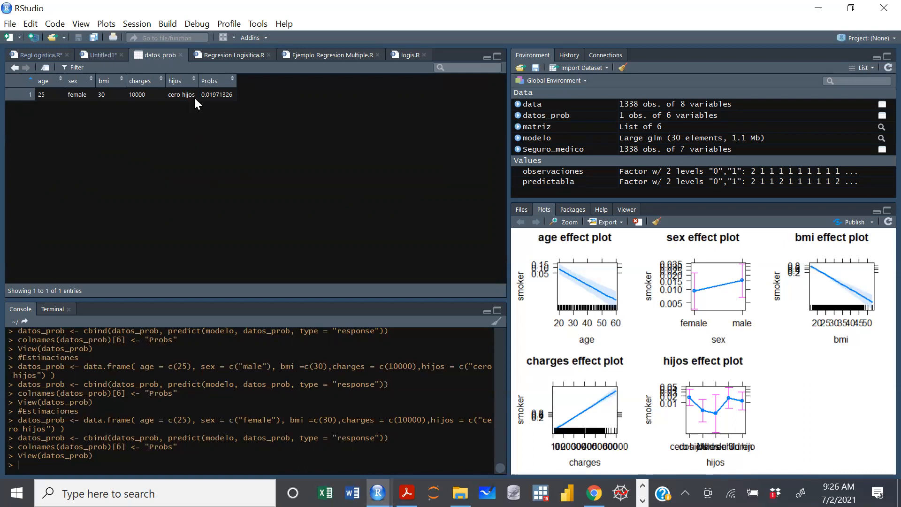
Close the table, clear the hijos value in the datos_prob definition, and set age to c(30).
left_click(180, 55)
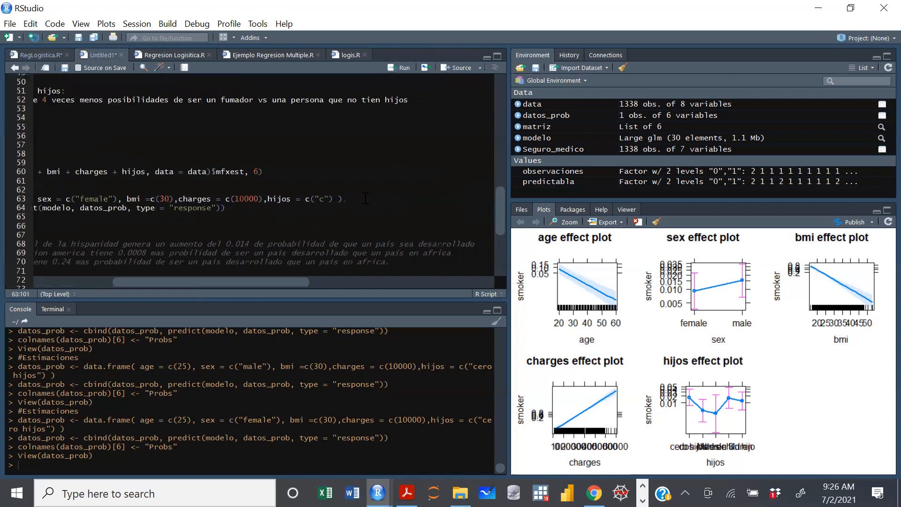
key("BackSpace")
left_click_drag(287, 281, 216, 273)
left_click(174, 199)
key("BackSpace")
Set bmi to c(25), charges to c(15000) and sex to c("male") in the datos_prob definition.
key("BackSpace")
type("30")
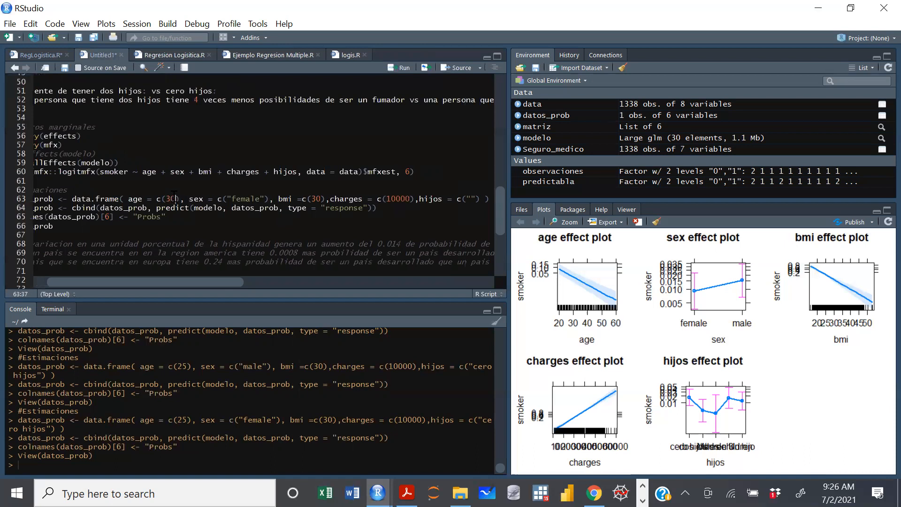
left_click(320, 199)
key("BackSpace")
key("BackSpace")
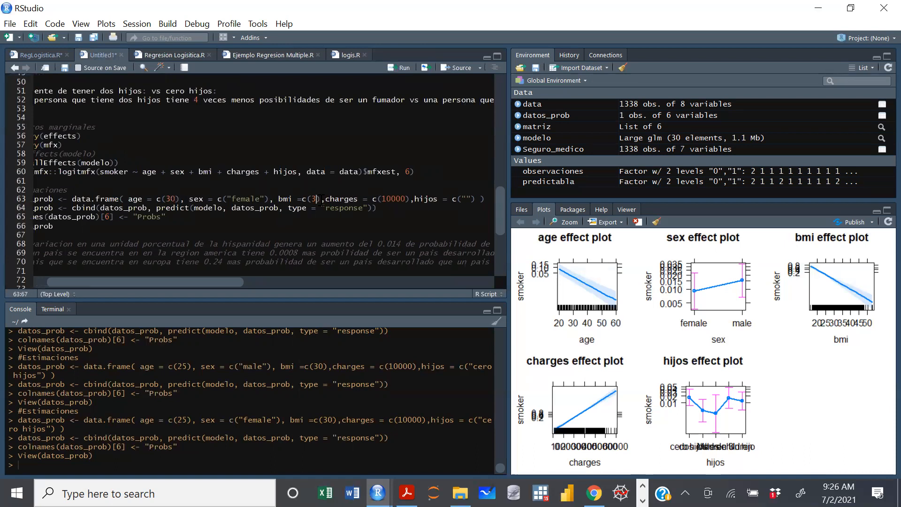
type("25")
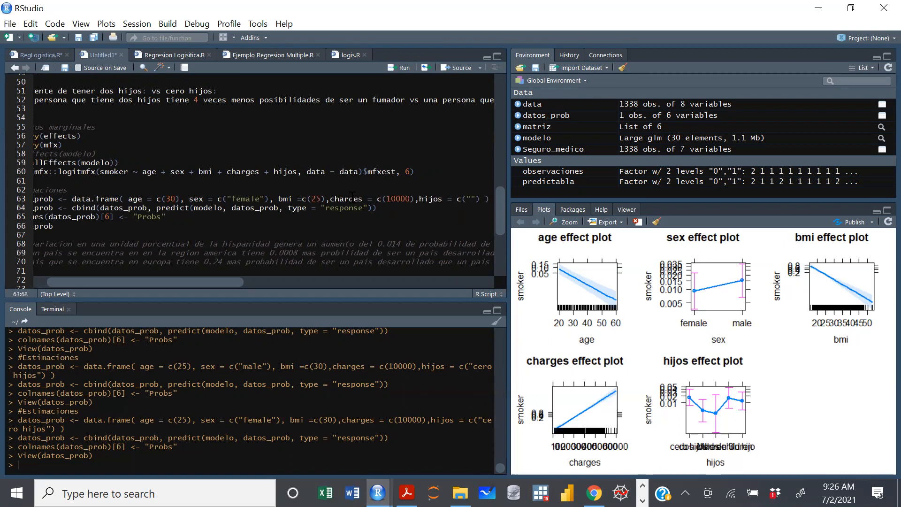
left_click(395, 199)
key("Delete")
type("5")
left_click(243, 198)
key("BackSpace")
key("BackSpace")
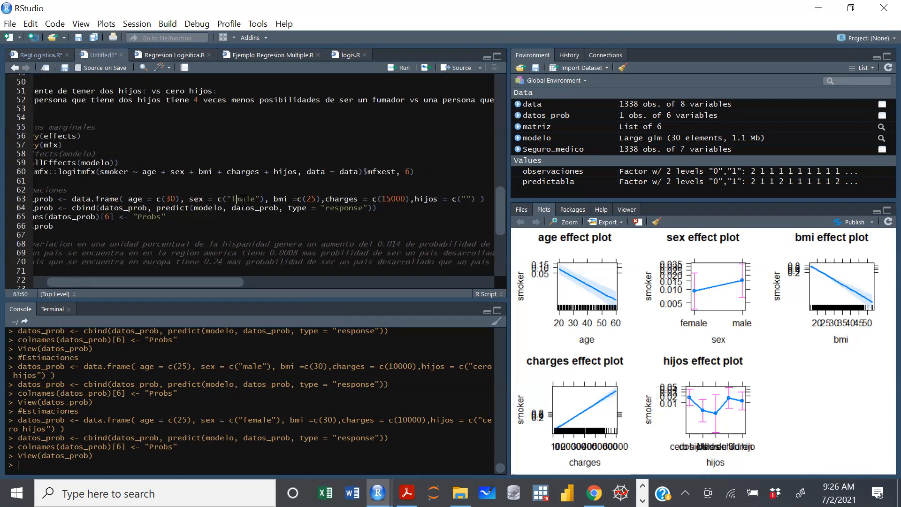
Look up the hijos category spelling in the data table and set hijos to c("tres children") in the datos_prob definition.
left_click_drag(186, 283, 239, 280)
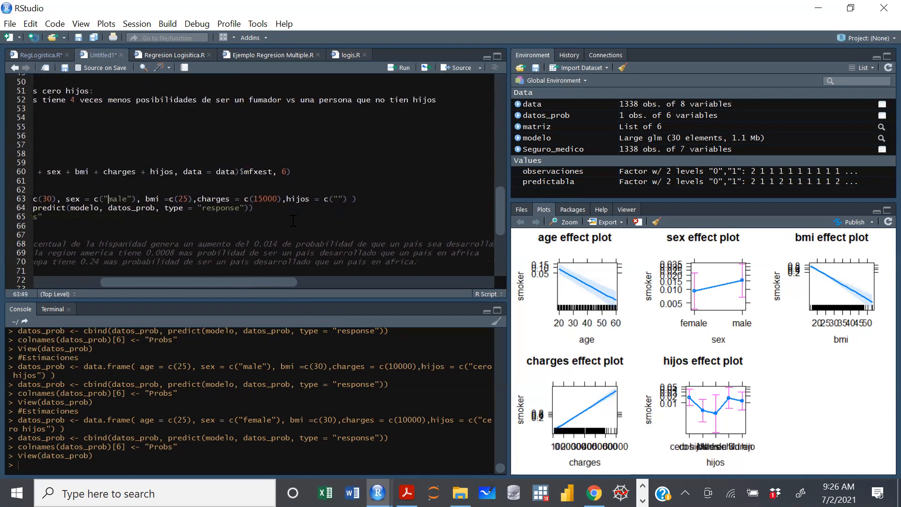
left_click(563, 106)
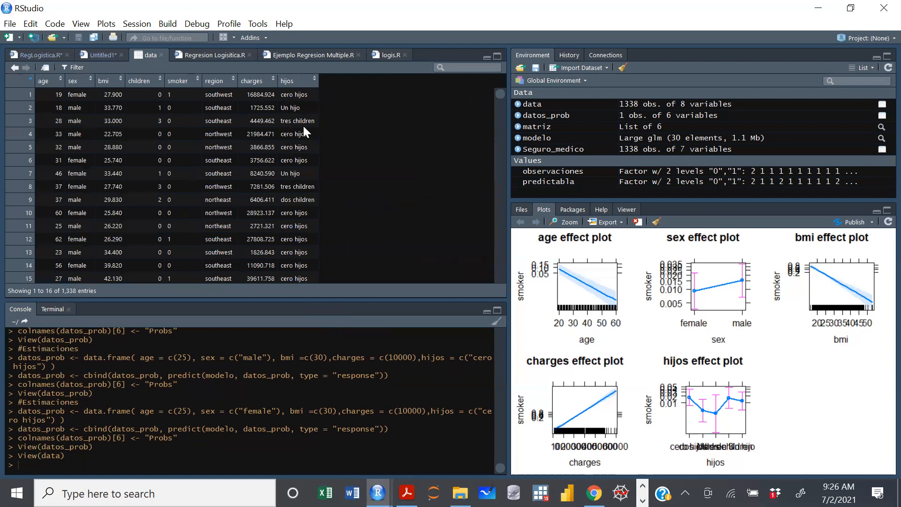
left_click(161, 55)
left_click(339, 199)
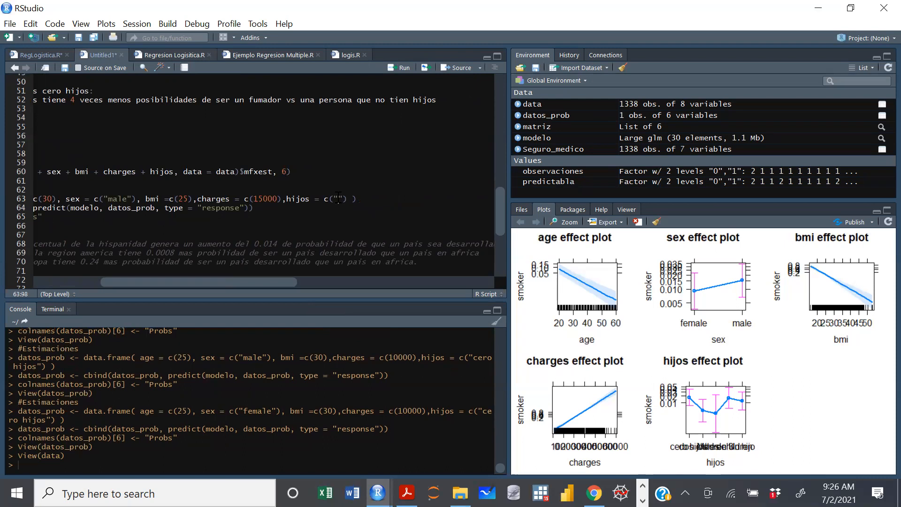
type("tres children")
Rerun the prediction lines for the three-children profile and view its hijos value and probability in the datos_prob table.
key("ctrl+Return")
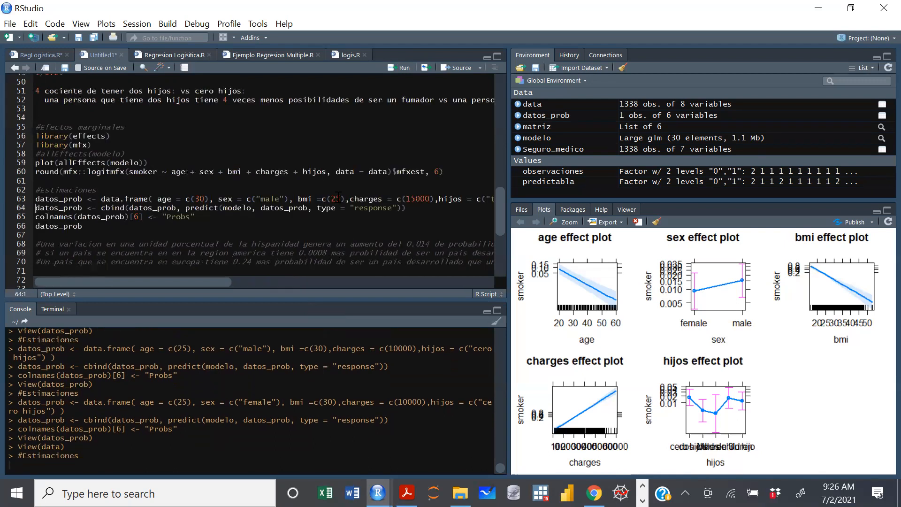
key("ctrl+Return")
key("ctrl+Return")
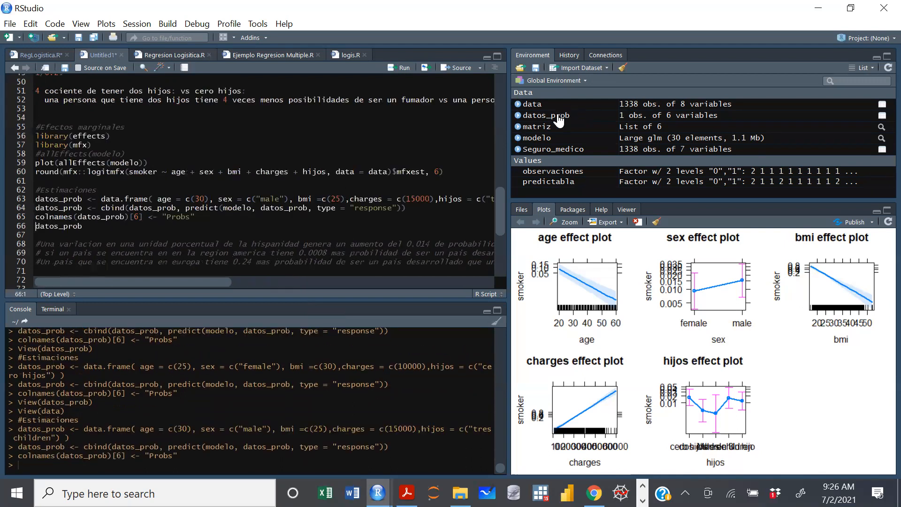
left_click(558, 117)
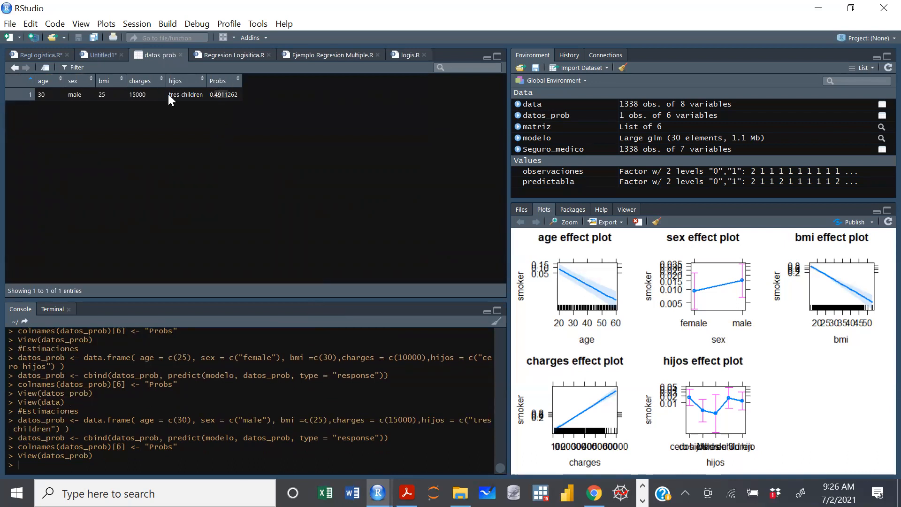
left_click_drag(168, 94, 213, 104)
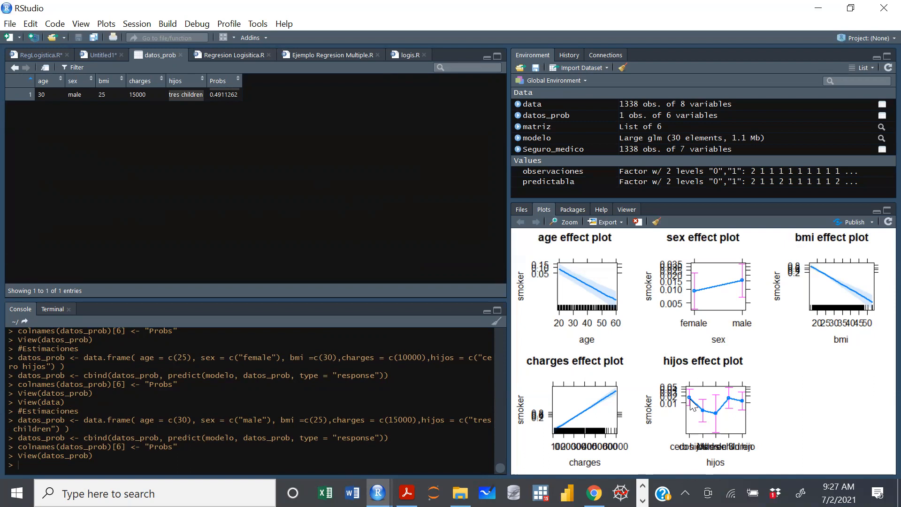
Enlarge the effect plots to examine how the hijos categories affect the smoker probability, then put the enlarged view away.
mouse_move(378, 493)
left_click(469, 441)
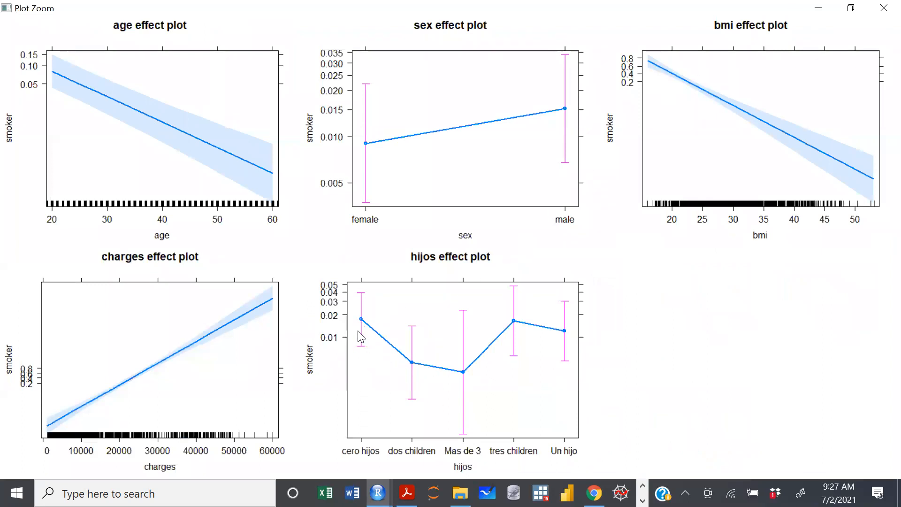
left_click(818, 8)
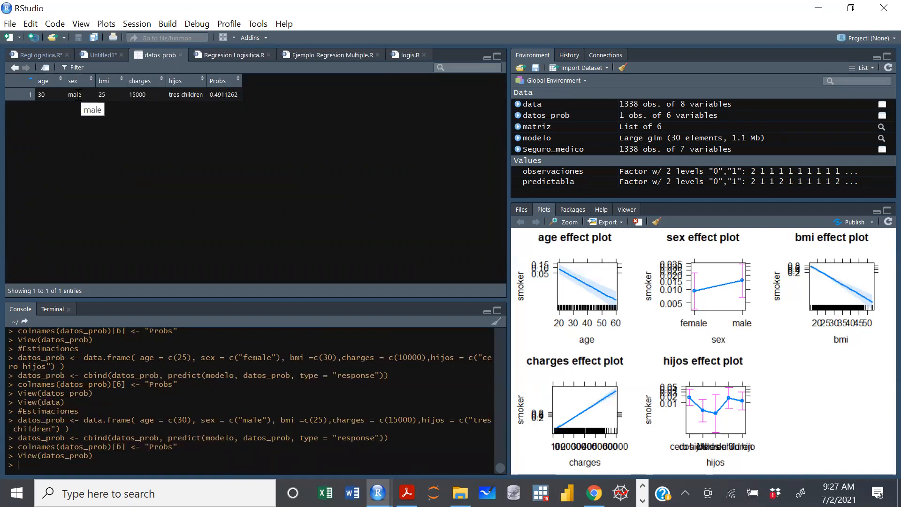
Close the table, set sex to c("female") in the datos_prob definition, and rerun the prediction lines.
left_click(181, 56)
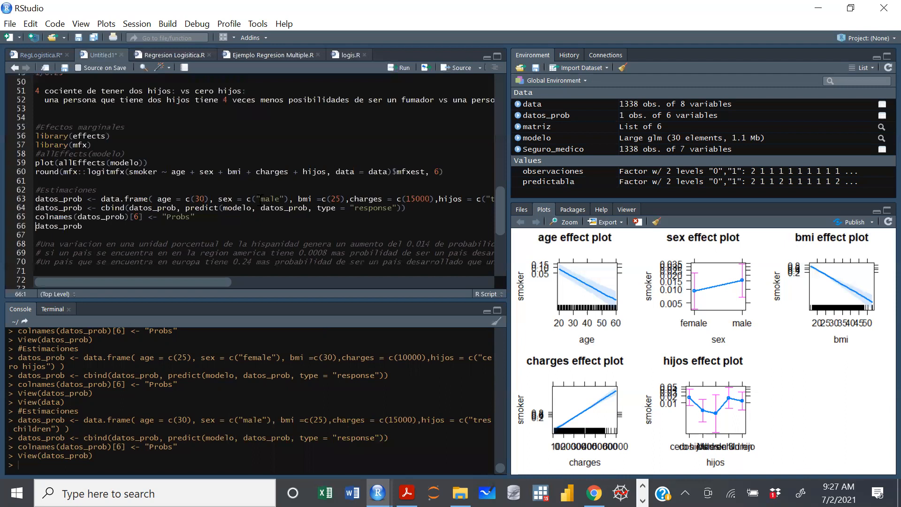
left_click(261, 199)
type("fe")
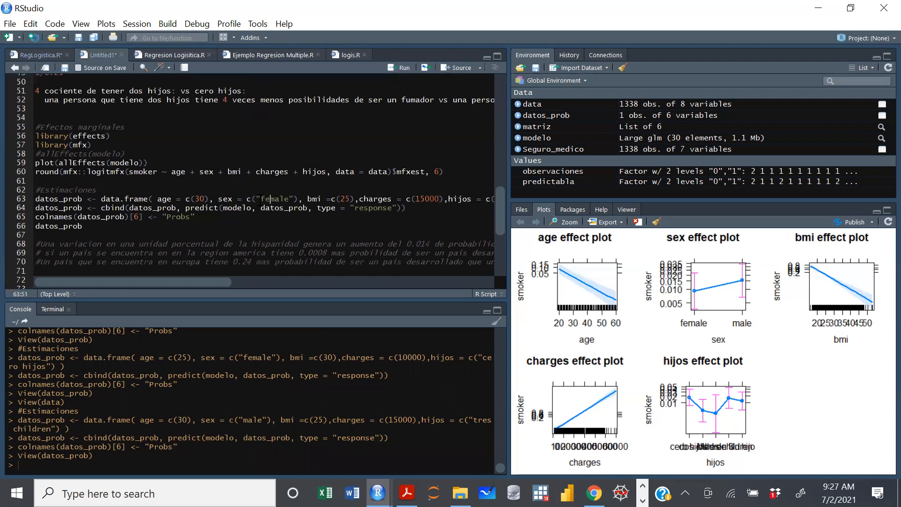
key("ctrl+Return")
key("ctrl+Return")
key("ctrl+Return")
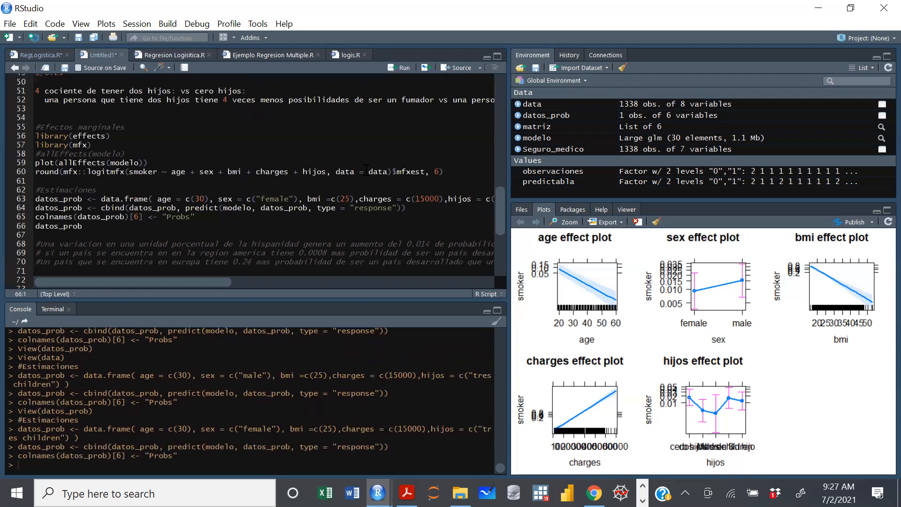
View the Probs value for the female profile with bmi 25 in the datos_prob table and close the table.
left_click(551, 115)
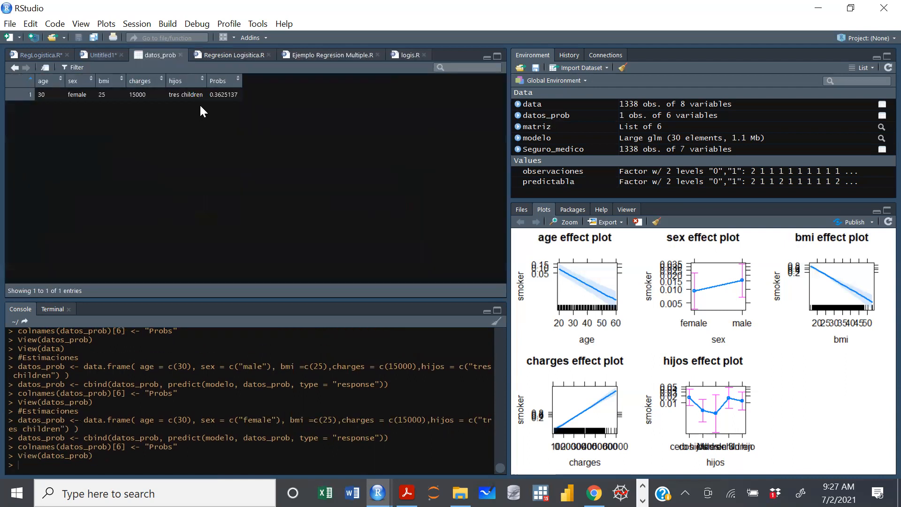
left_click_drag(224, 96, 236, 101)
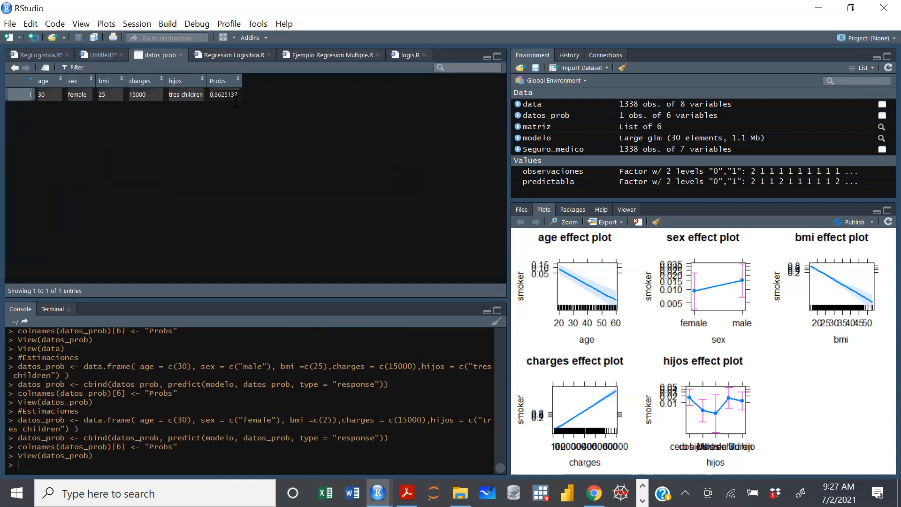
left_click(209, 139)
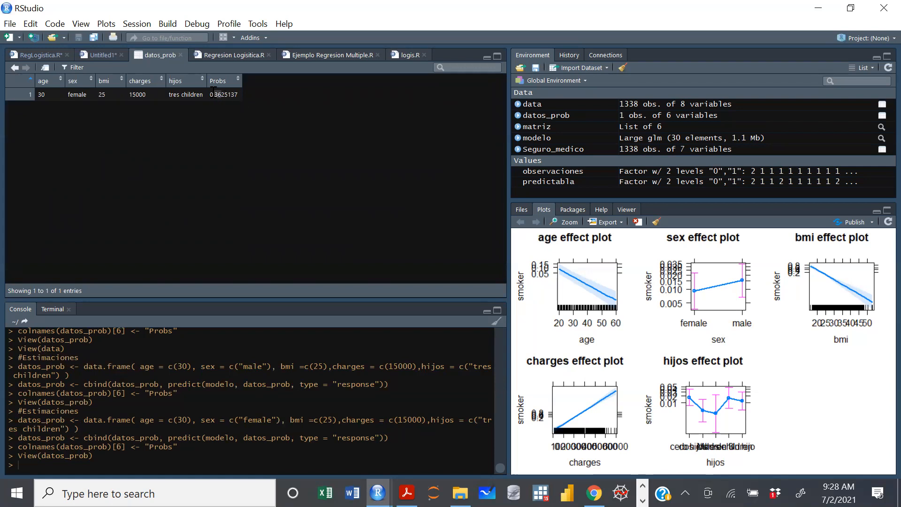
left_click(180, 56)
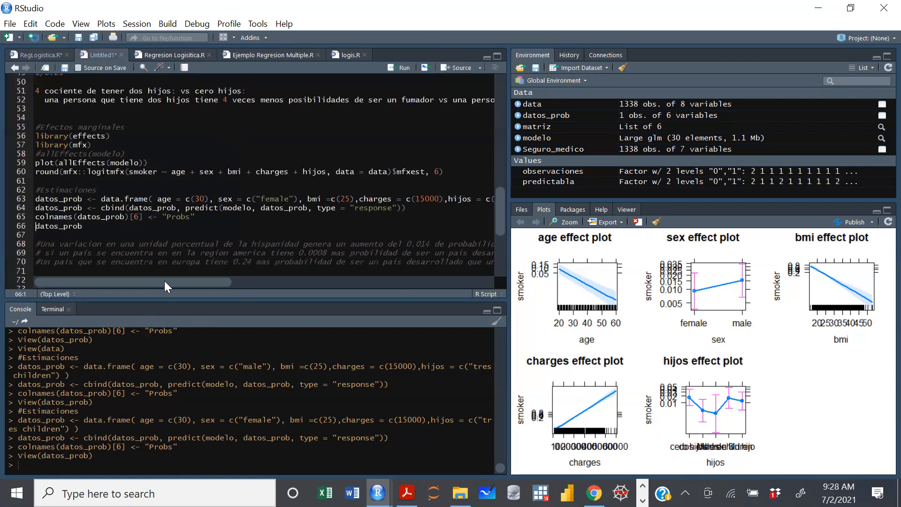
Set bmi to c(20) and sex to c("male") in the datos_prob definition.
scroll(358, 196, "right", 2)
left_click(358, 198)
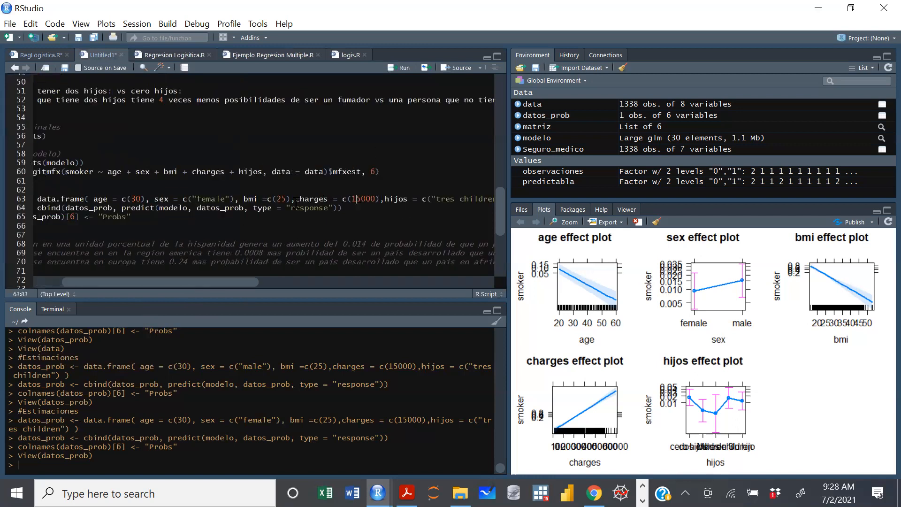
left_click(288, 201)
key("BackSpace")
type("0")
key("BackSpace")
key("BackSpace")
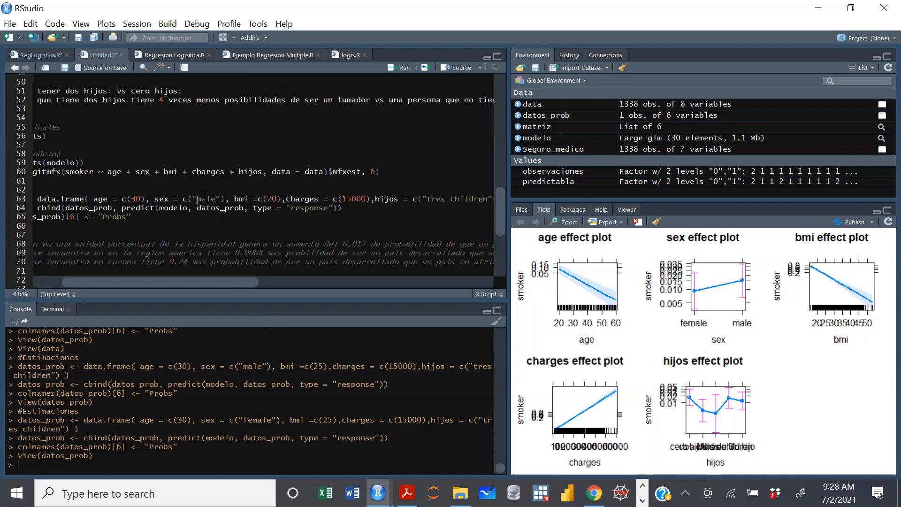
Rerun the prediction lines for the male profile with bmi 20, check its probability in the datos_prob table, and close the table.
key("ctrl+Return")
key("ctrl+Return")
key("ctrl+Return")
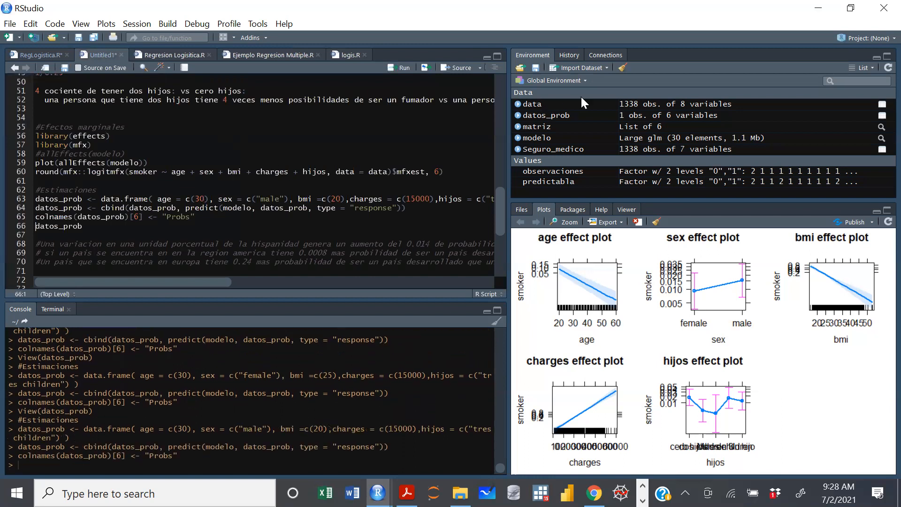
left_click(563, 115)
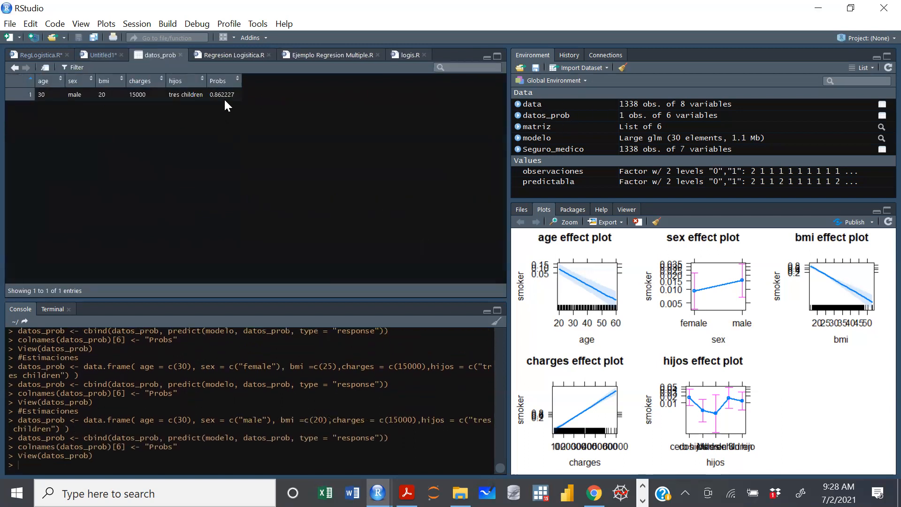
left_click(180, 55)
Change sex to c("female") for the profile with bmi 20 and rerun the datos_prob prediction lines.
left_click(261, 199)
type("fe")
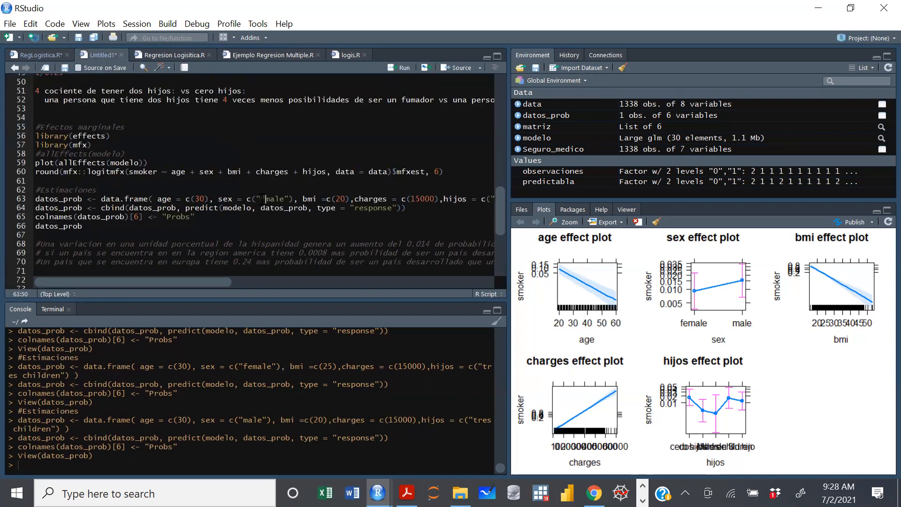
key("ctrl+Return")
key("ctrl+Return")
key("ctrl+Return")
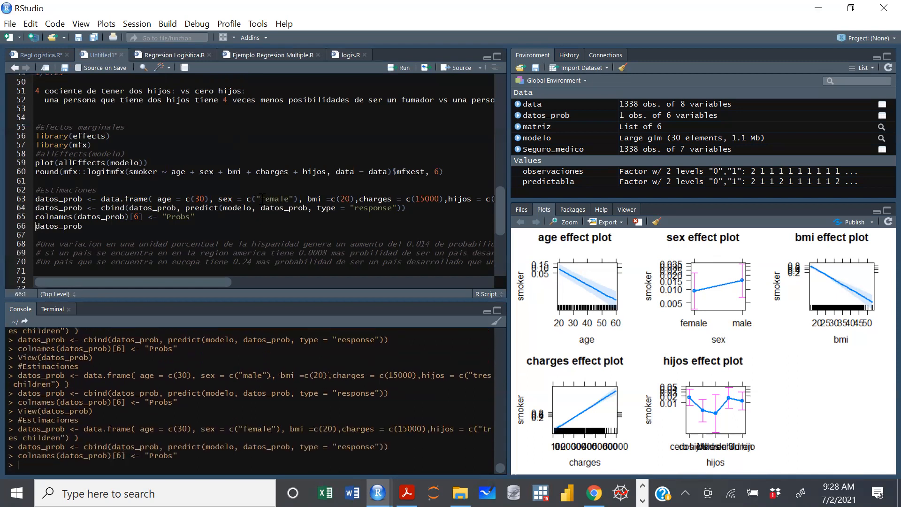
Review the sex value and probability of the female profile with bmi 20 in the datos_prob table, then close it.
left_click(548, 117)
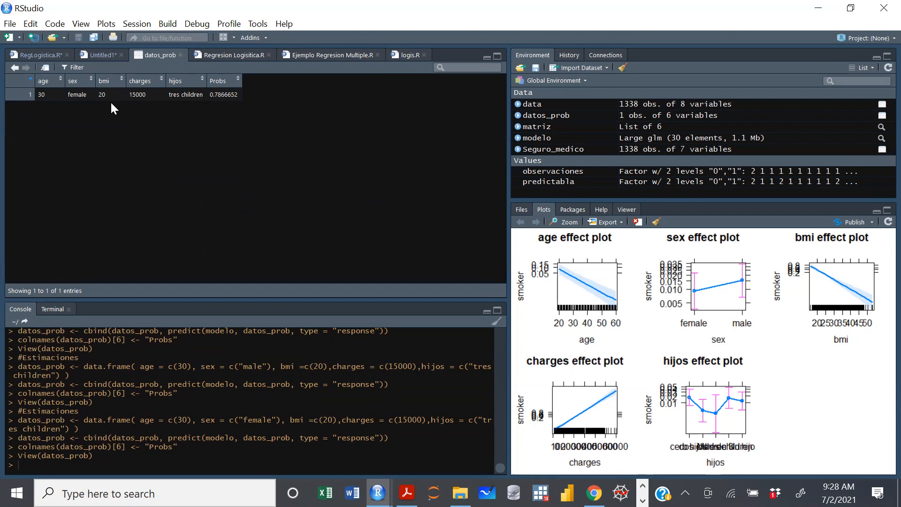
left_click_drag(84, 96, 68, 95)
left_click(77, 93)
left_click(181, 55)
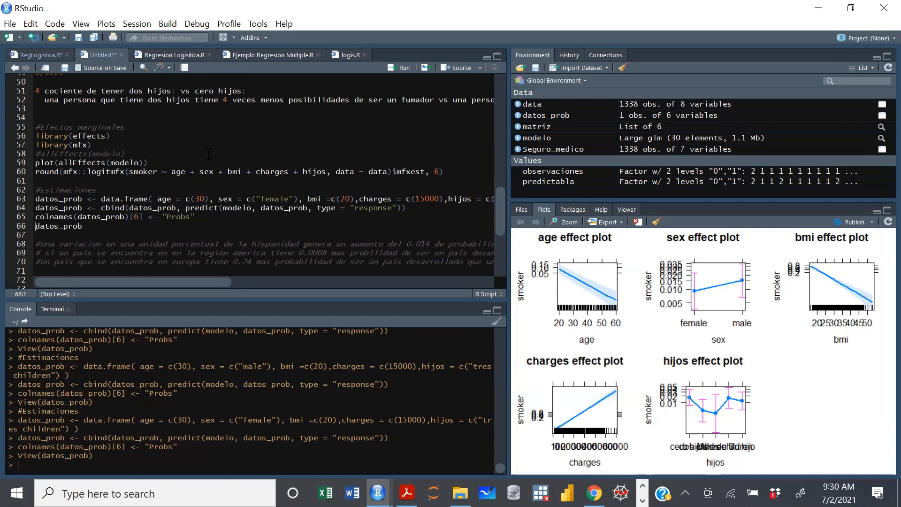
Move the "#determinar los valores de 1 y 0" comment down one line, directly above the Predicciones definition.
left_click(150, 224)
scroll(252, 224, "down", 3)
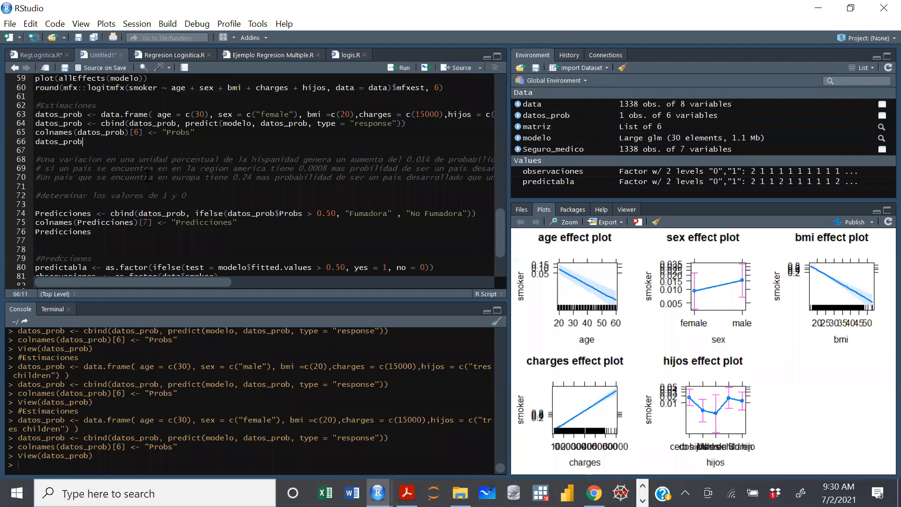
left_click(142, 187)
key("Return")
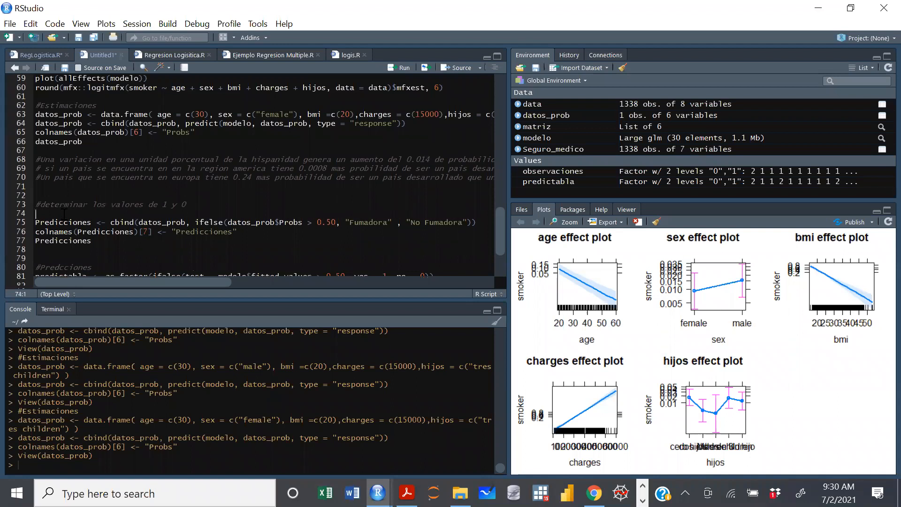
key("BackSpace")
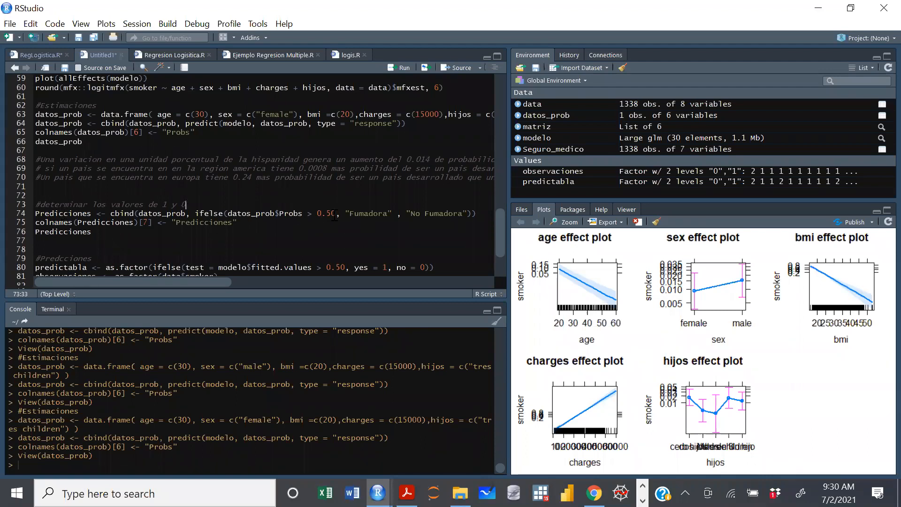
Highlight the 0.50 probability threshold in the ifelse condition of the Predicciones definition to examine it.
left_click_drag(336, 213, 317, 214)
key("Right")
key("shift+Left")
key("shift+Left")
key("shift+Left")
key("shift+Left")
left_click(337, 222)
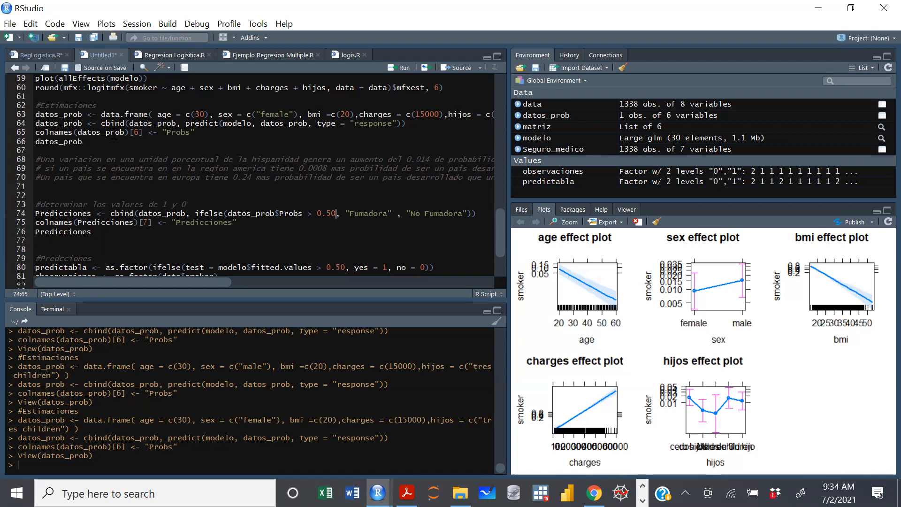
Extend the age values in the datos_prob data frame to c(30,20,50).
left_click(205, 114)
type(",")
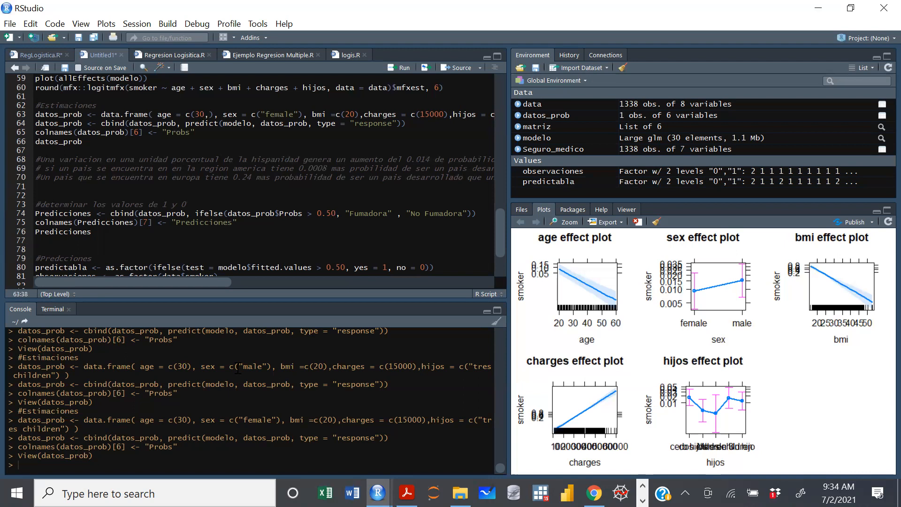
type("20,")
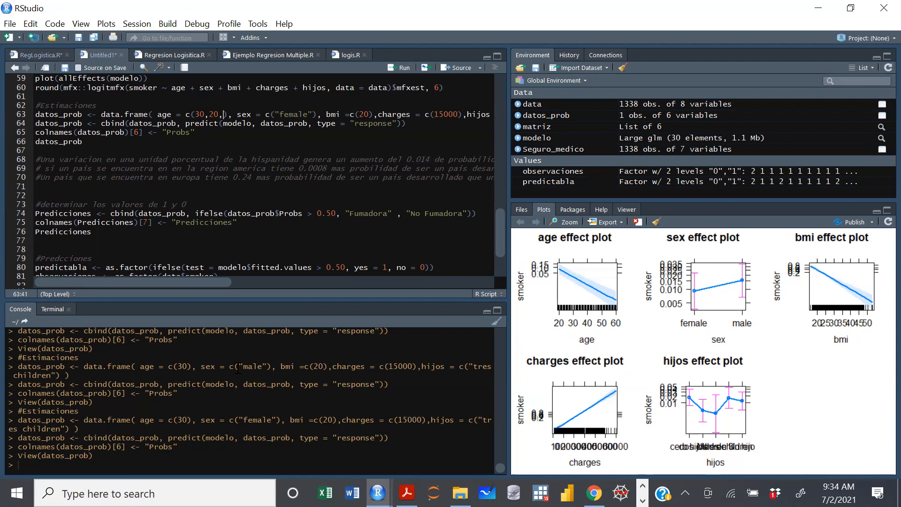
type("50")
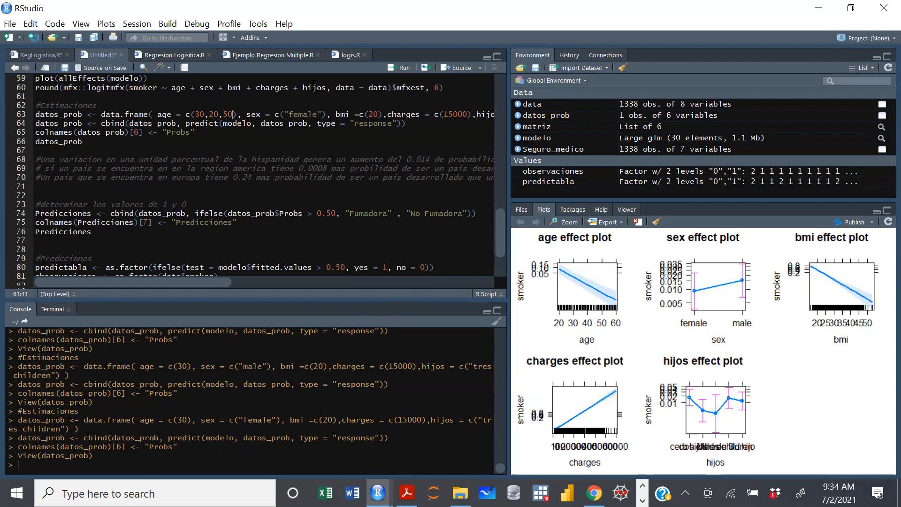
Extend sex in the datos_prob data frame to three entries, c("female","female","female").
left_click_drag(322, 114, 285, 114)
key("ctrl+c")
key("Right")
type(",")
key("ctrl+v")
type(",")
key("ctrl+v")
Extend the bmi values in the datos_prob data frame to c(20,25,30).
left_click_drag(215, 283, 256, 274)
scroll(371, 108, "right", 2)
left_click(369, 114)
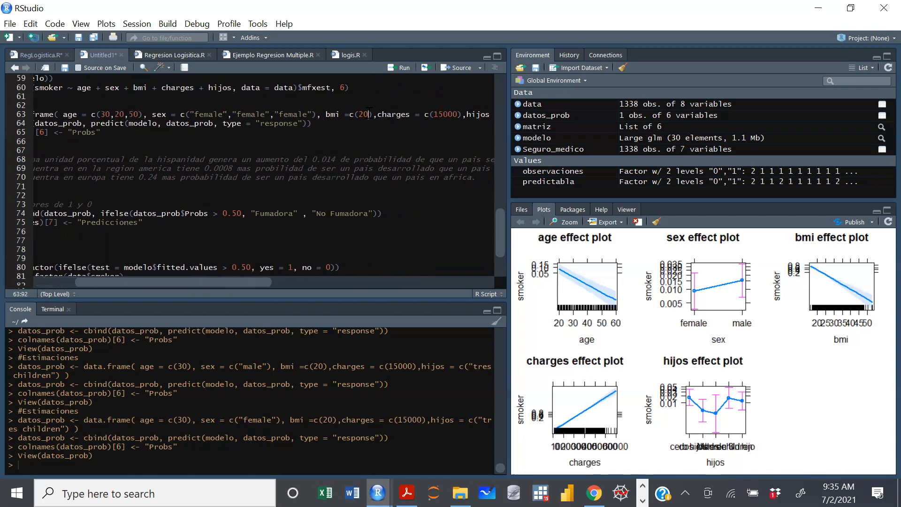
type(",25,3")
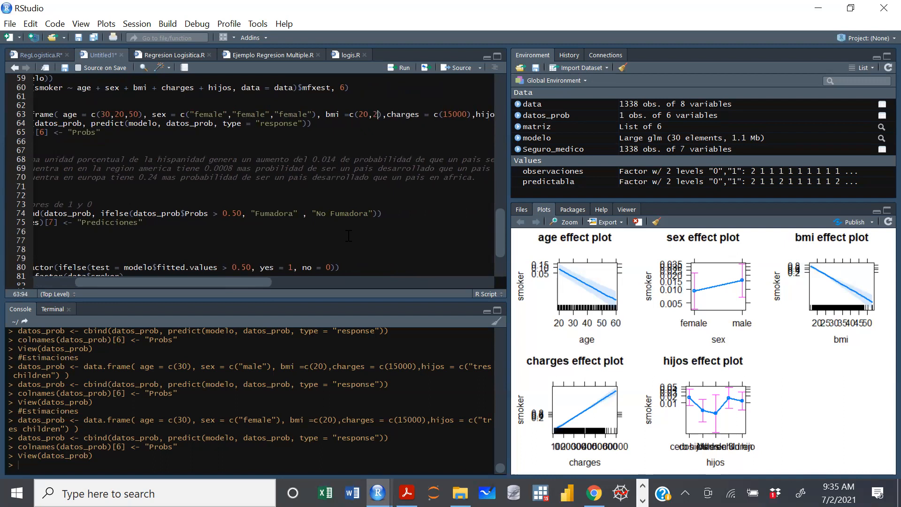
type("0")
Extend the charges values in the datos_prob data frame to c(15000,20000,20000).
left_click_drag(253, 284, 311, 282)
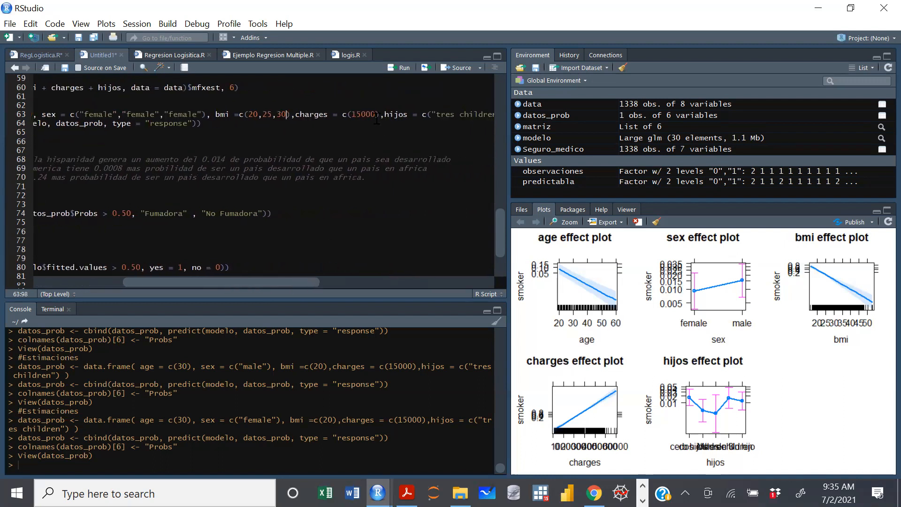
left_click(354, 117)
type(",2")
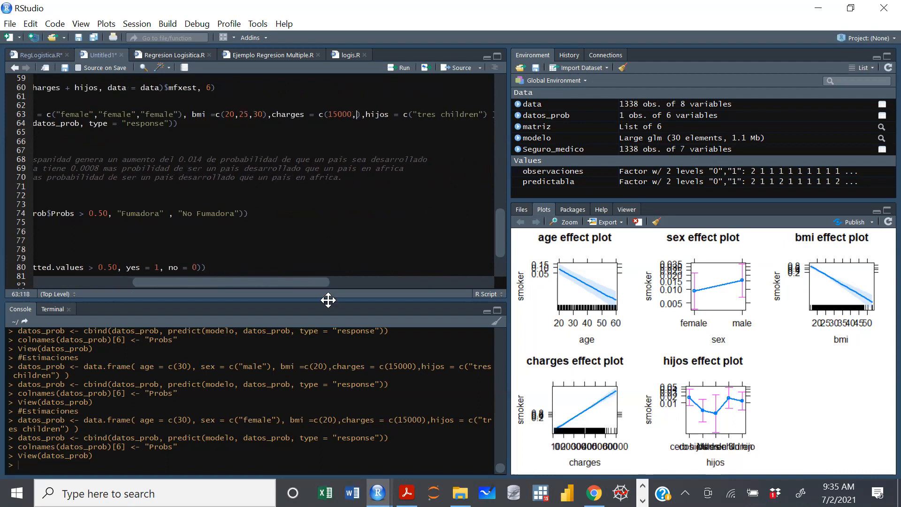
type("0000,")
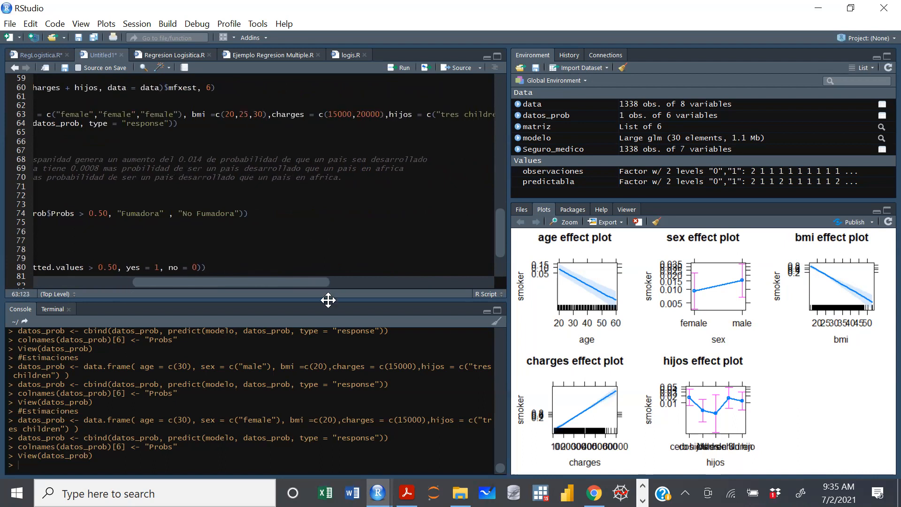
type("20000")
Extend hijos in the datos_prob data frame to three entries, c("tres children","tres children","tres children").
left_click(313, 276)
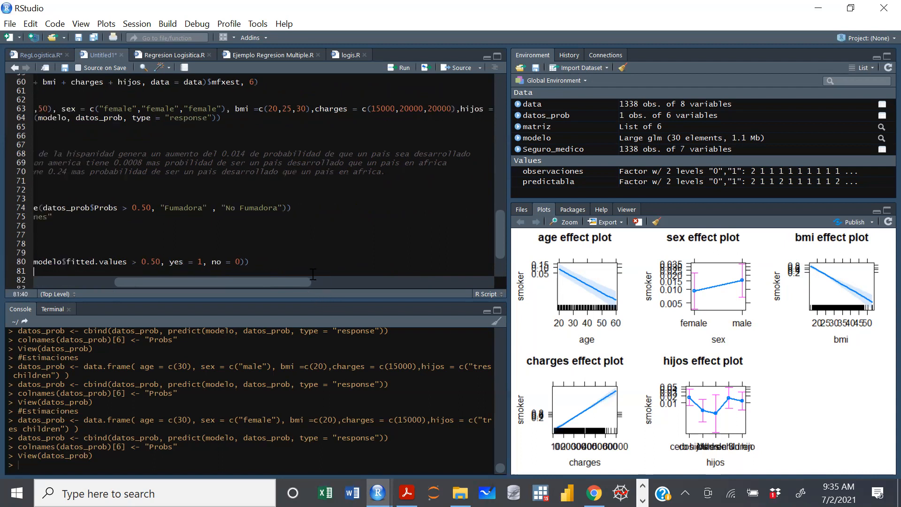
left_click_drag(407, 282, 412, 282)
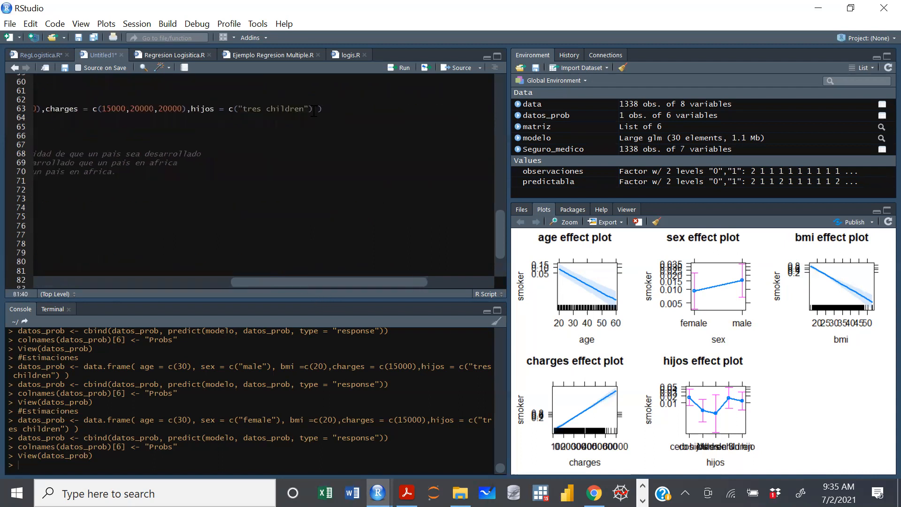
left_click_drag(310, 109, 240, 105)
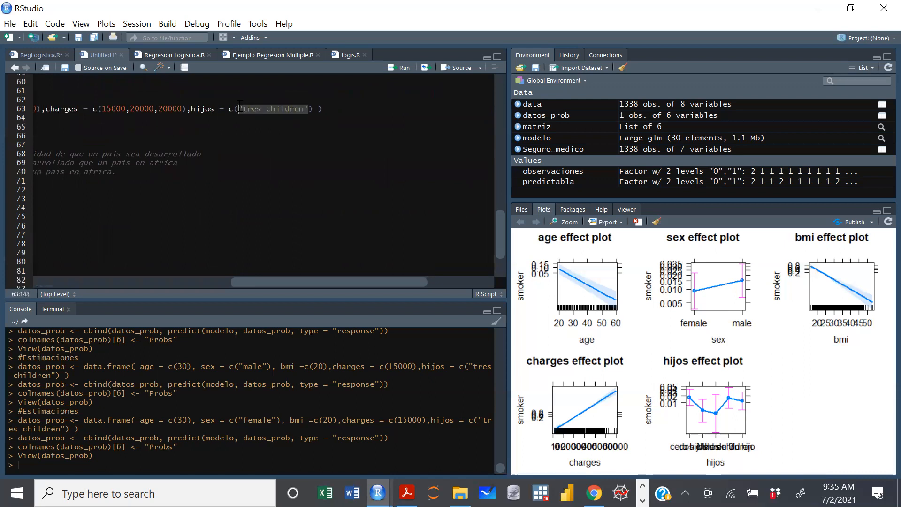
key("Right")
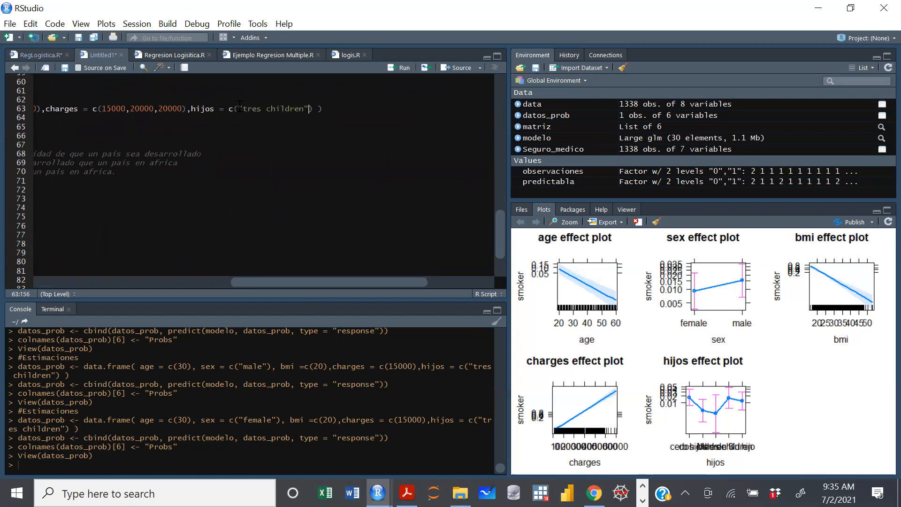
type(",")
type("\"tres children\"")
type(",")
type("\"tres children\"")
Rerun the datos_prob prediction lines for the three profiles and check their probabilities in the datos_prob table, closing it when done.
key("ctrl+Return")
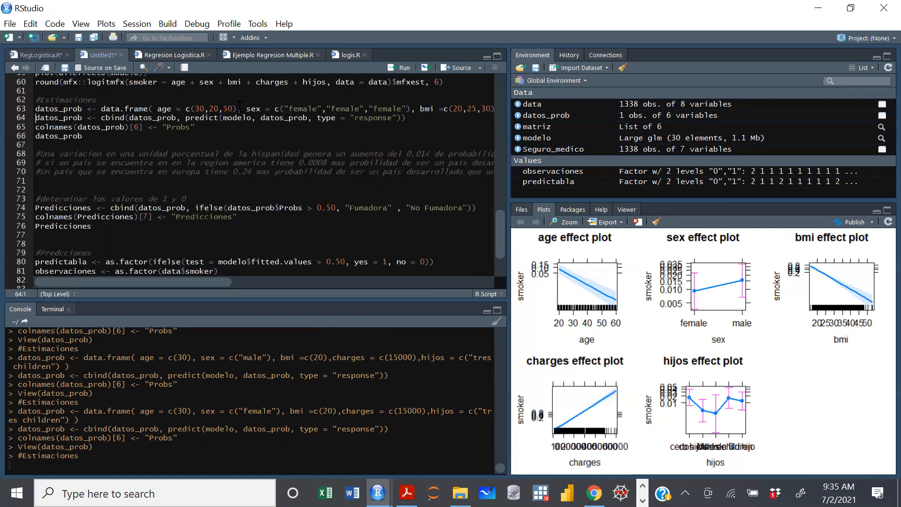
key("ctrl+Return")
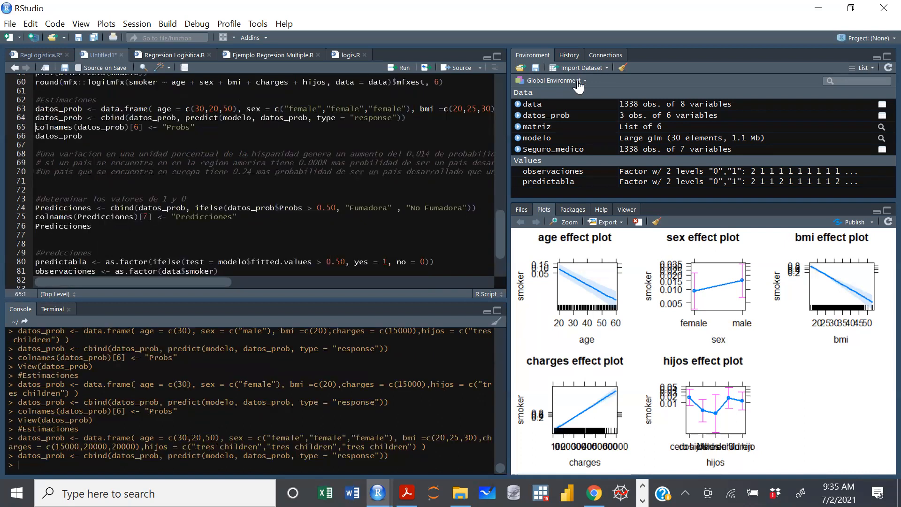
key("ctrl+Return")
left_click(547, 116)
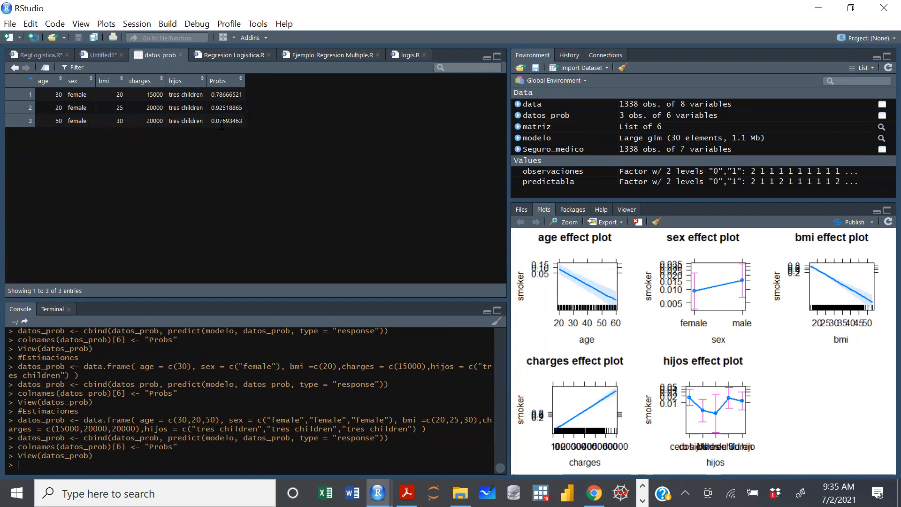
left_click(180, 55)
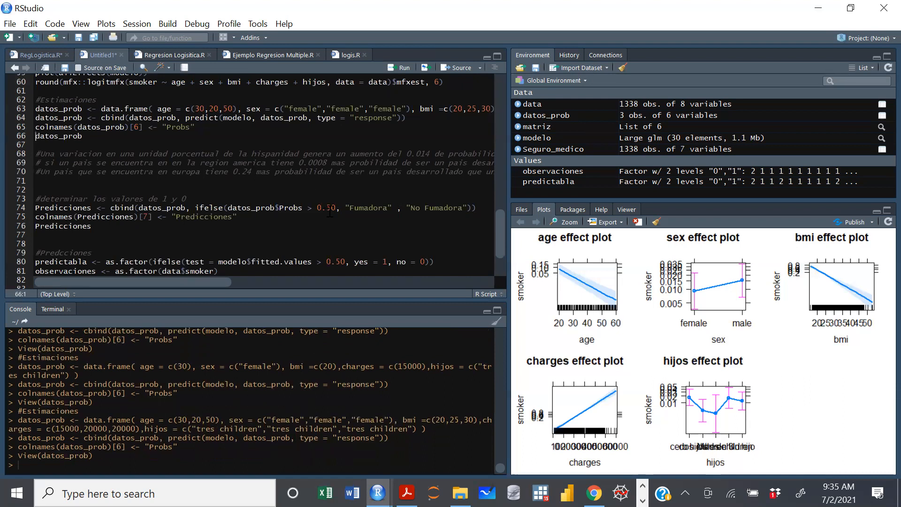
Run the Predicciones lines to classify the three profiles as Fumadora or No Fumadora with the 0.50 threshold and print the result.
left_click_drag(337, 207, 316, 208)
left_click_drag(36, 198, 110, 226)
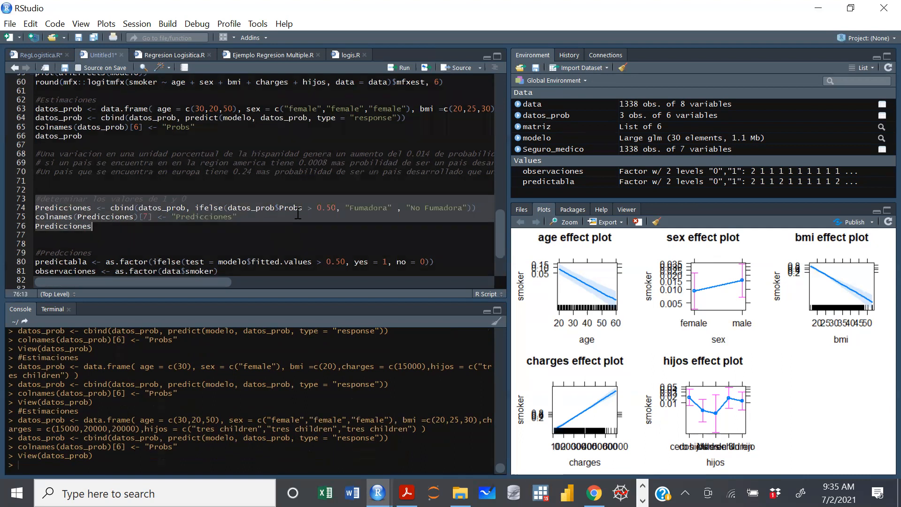
left_click(448, 217)
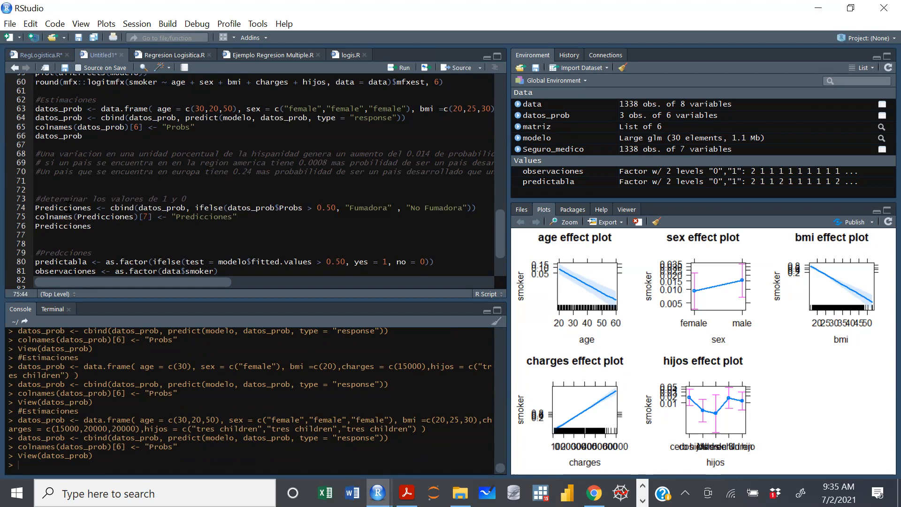
left_click(39, 207)
key("ctrl+Return")
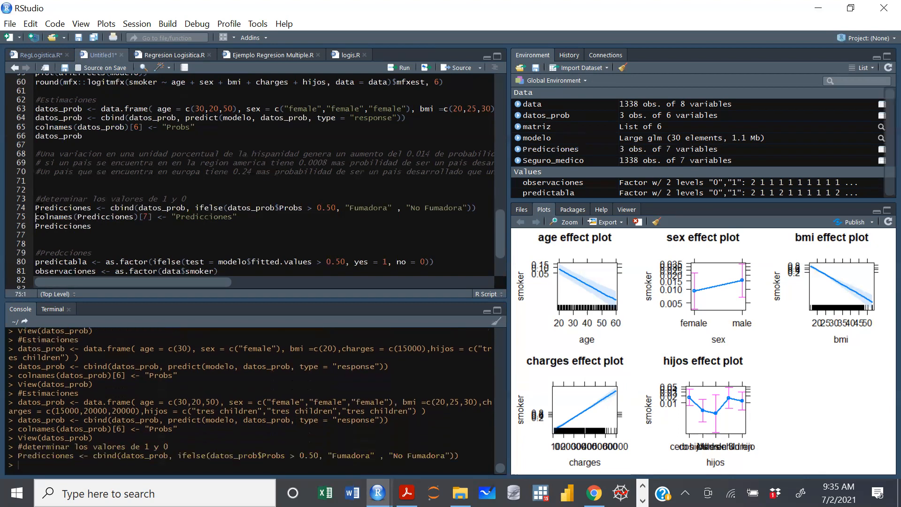
key("ctrl+Return")
key("ctrl+Return")
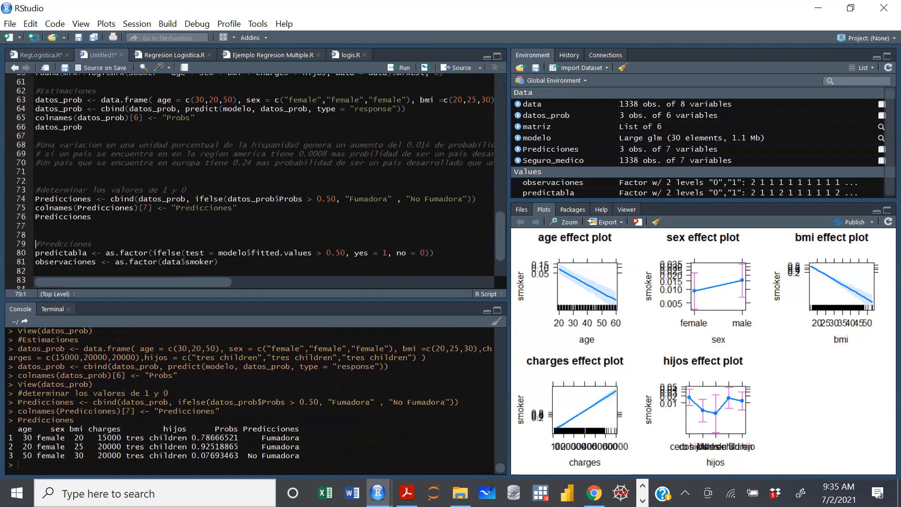
Review the datos_prob table and the Predicciones table, checking the class assigned to each of the three profiles, and close both.
left_click(547, 115)
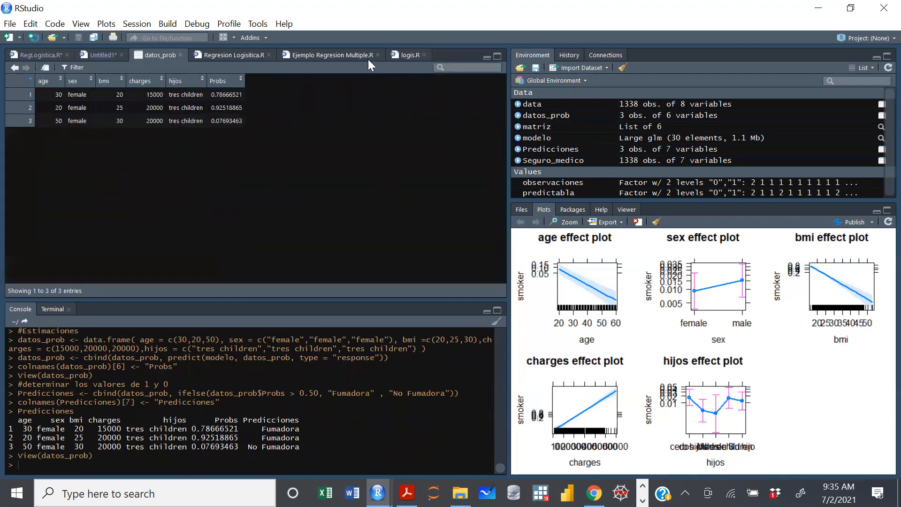
left_click(180, 55)
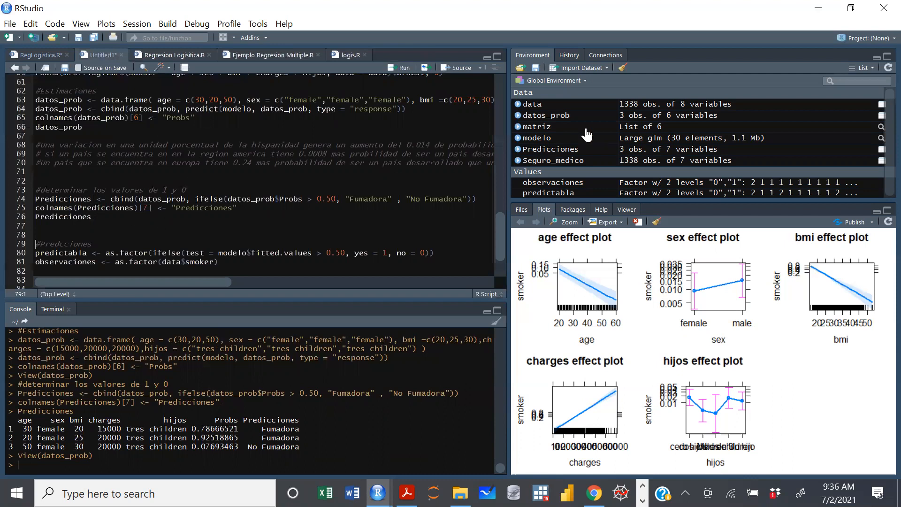
left_click(552, 149)
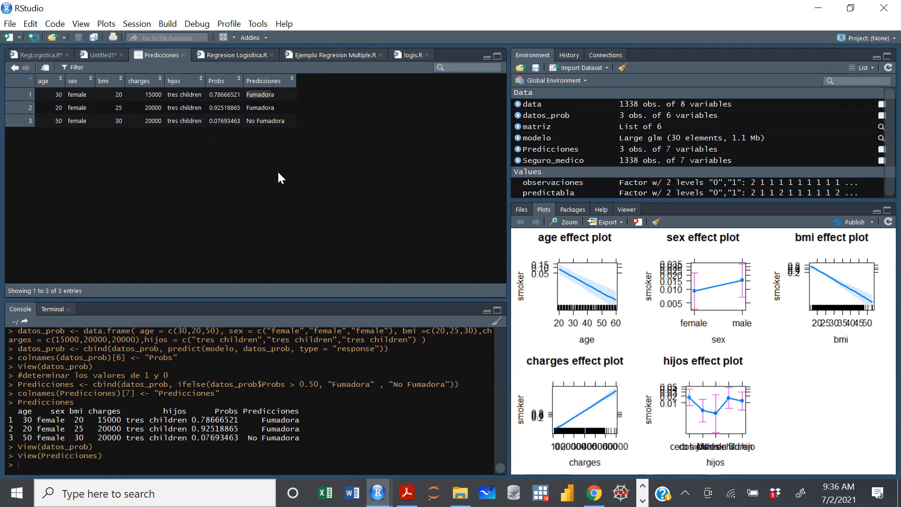
left_click(286, 123)
left_click_drag(284, 124, 245, 122)
left_click(183, 55)
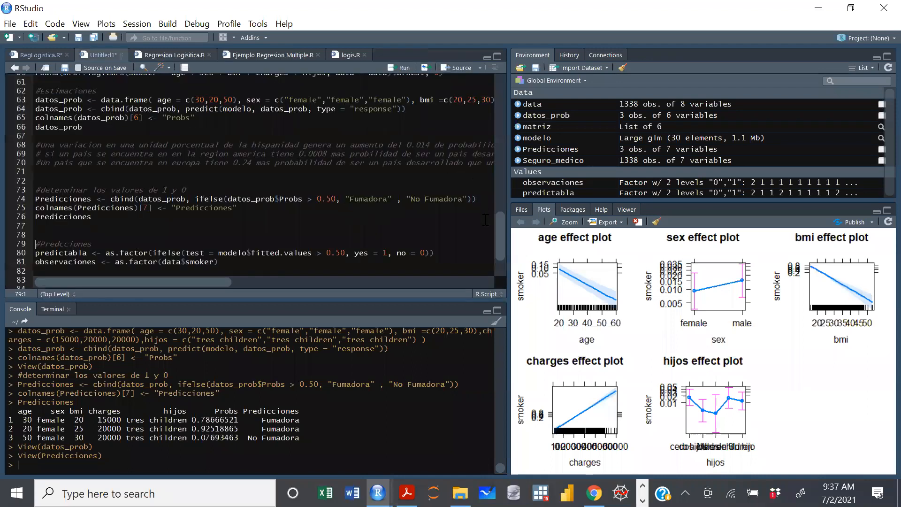
Examine the predictabla and observaciones definitions and the confusionMatrix lines below the Predicciones code.
left_click_drag(502, 242, 503, 256)
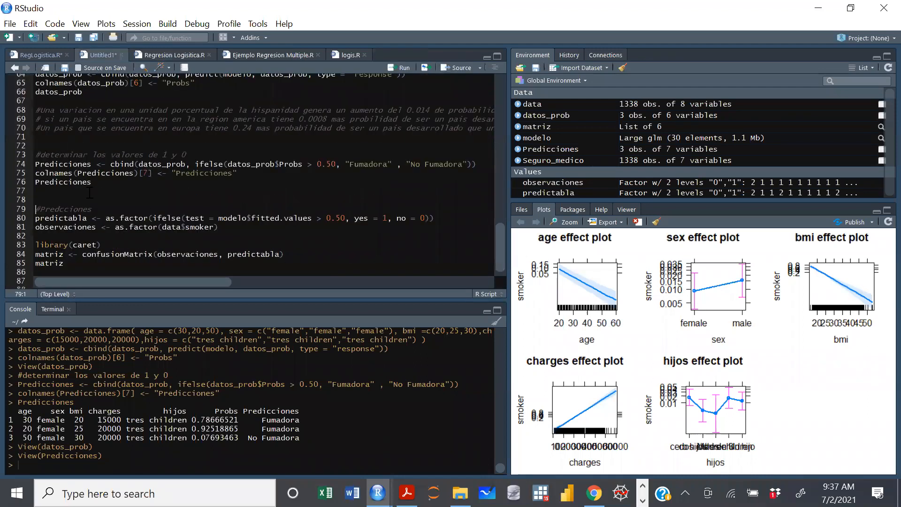
scroll(43, 204, "down", 1)
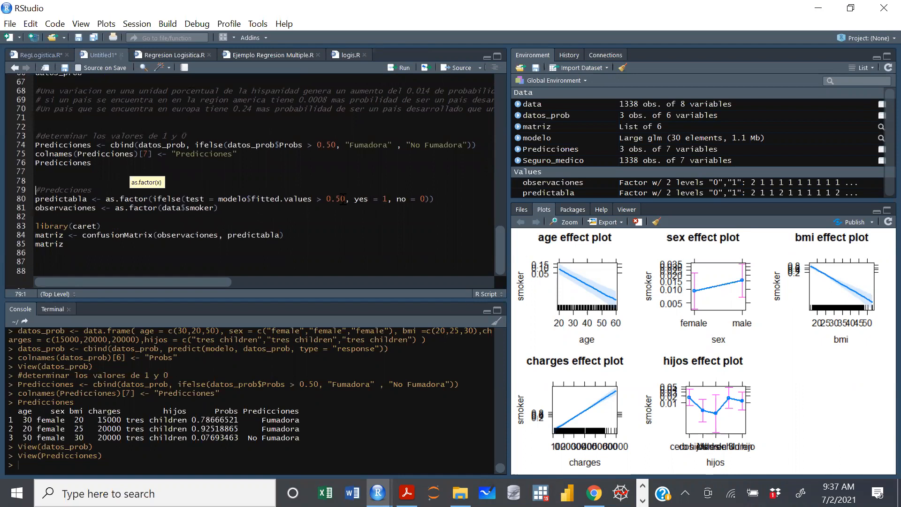
left_click_drag(70, 244, 34, 237)
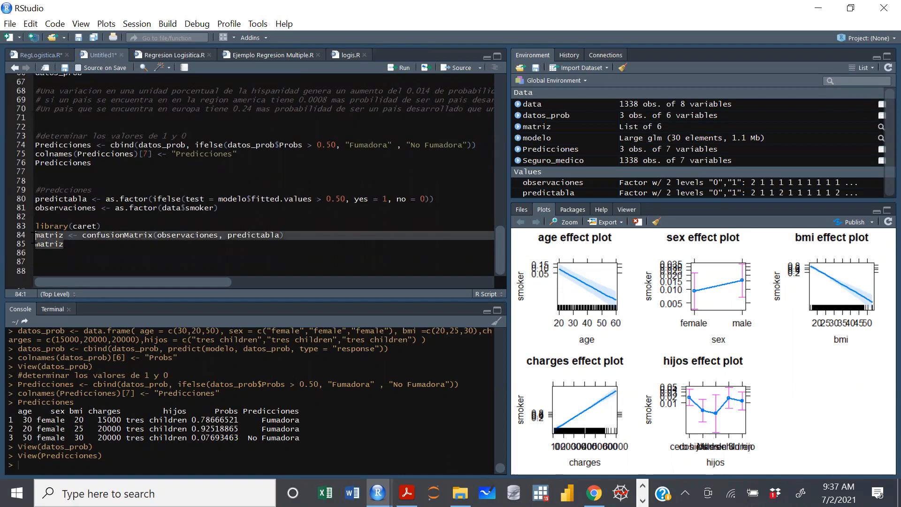
left_click(134, 242)
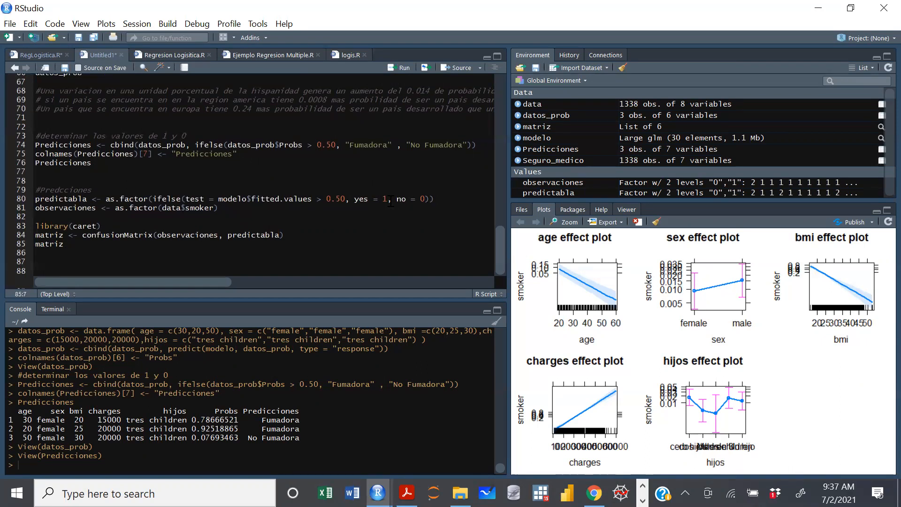
Compare how smoker is coded in the data table, sorted by smoker, and in Seguro_medico against the yes argument of predictabla.
left_click(366, 200)
key("shift+Left")
key("shift+Left")
left_click(531, 104)
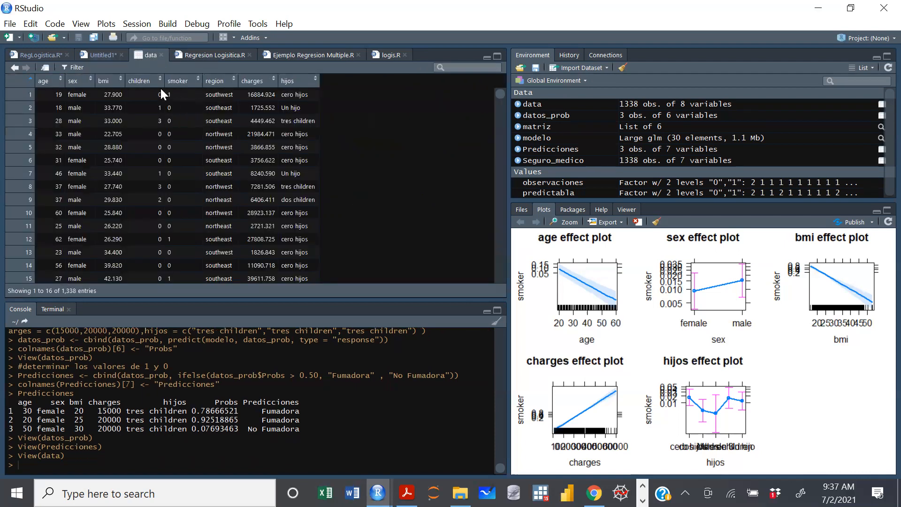
left_click(181, 82)
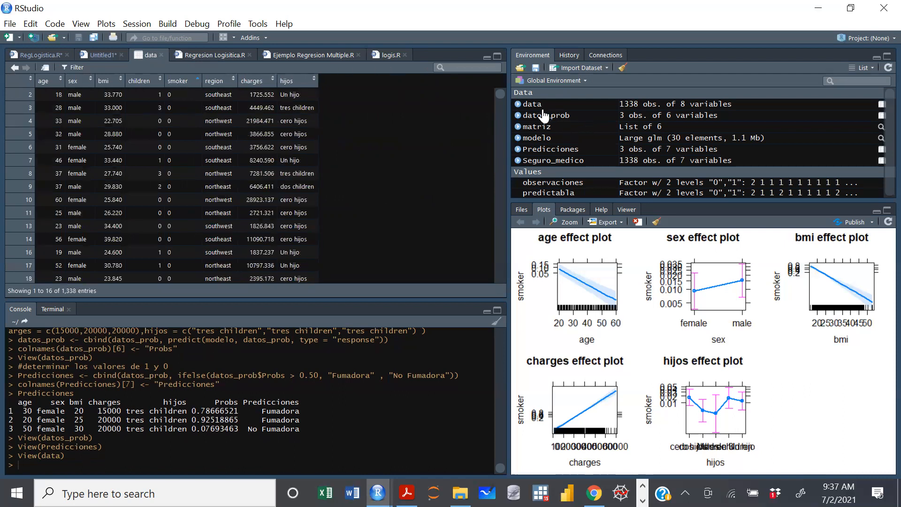
left_click(541, 162)
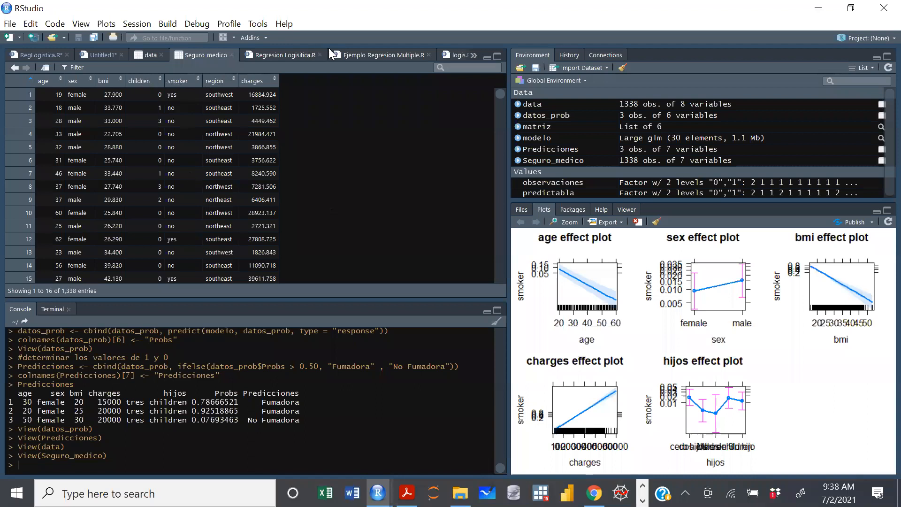
left_click(96, 57)
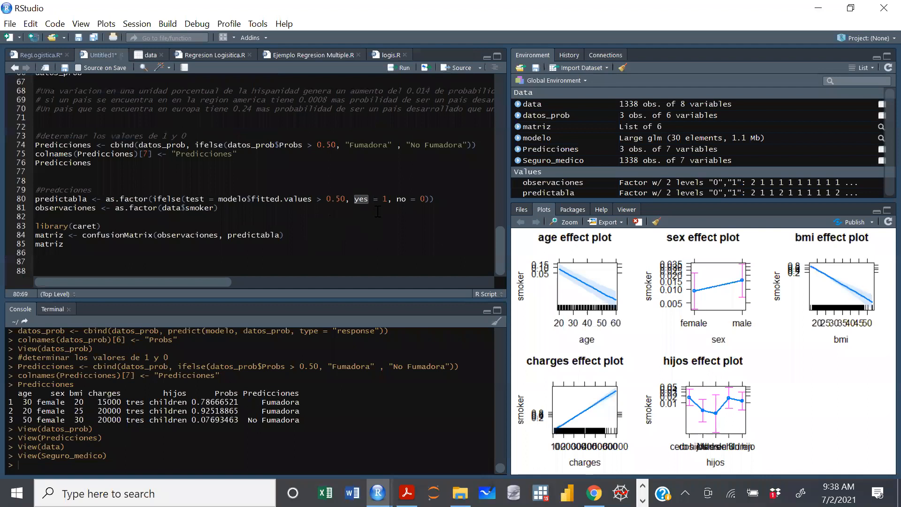
Examine the yes = 1 and no = 0 arguments of the predictabla ifelse and reopen the Seguro_medico table to check the smoker values.
left_click(424, 199)
left_click(370, 201)
double_click(360, 200)
left_click(369, 204)
left_click(427, 199)
left_click_drag(351, 199, 425, 199)
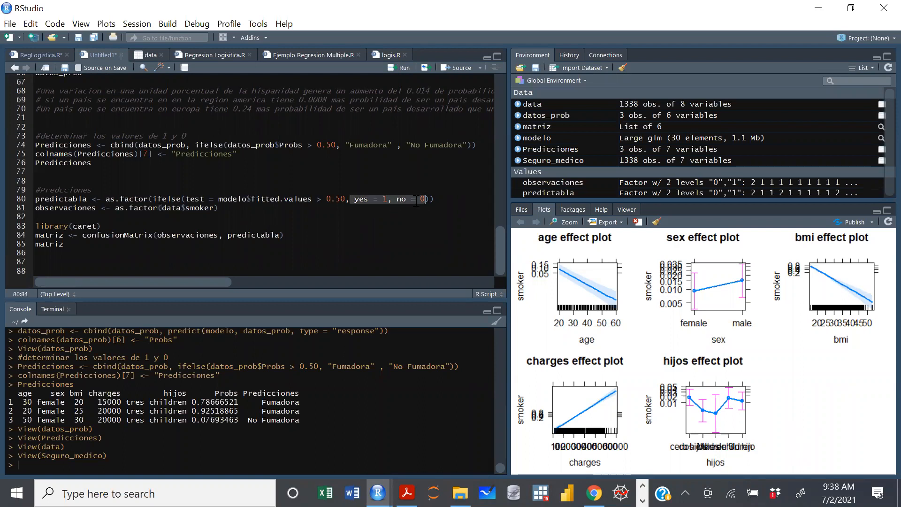
left_click(374, 200)
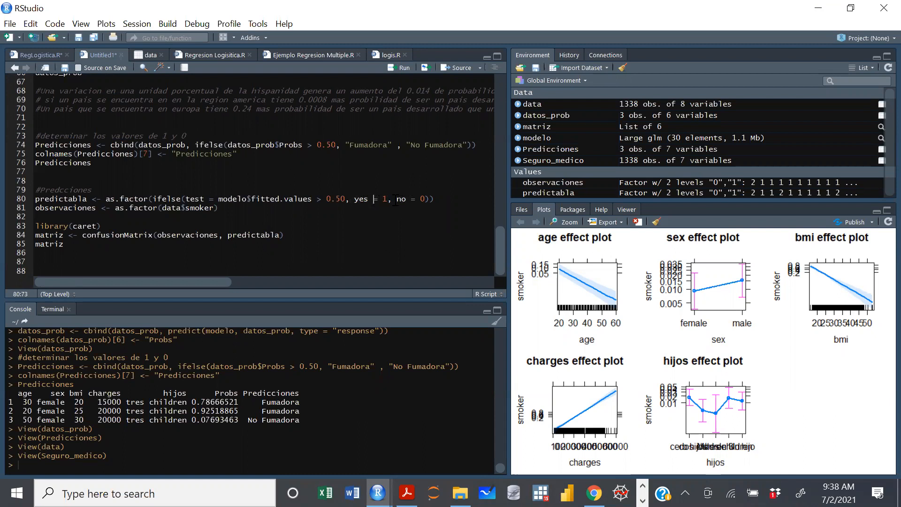
left_click_drag(388, 199, 354, 198)
left_click_drag(426, 199, 397, 199)
left_click_drag(354, 199, 388, 198)
left_click(551, 160)
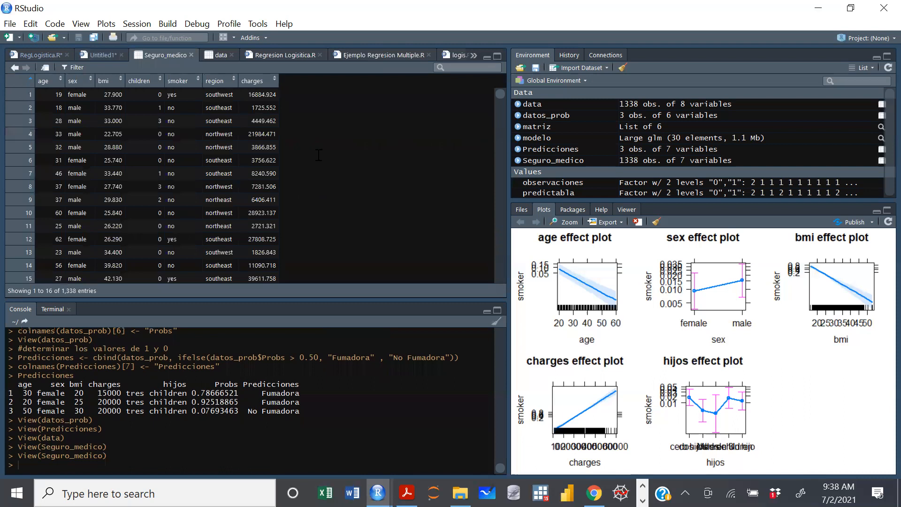
Close the Seguro_medico table and run the predictabla definition with the 0.50 threshold, yes = 1 and no = 0.
key("ctrl+w")
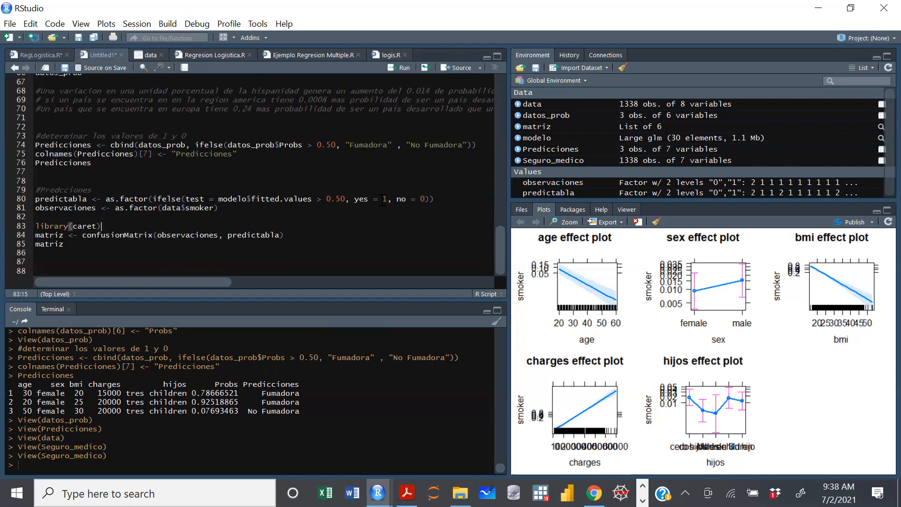
left_click(346, 199)
left_click_drag(435, 199, 30, 200)
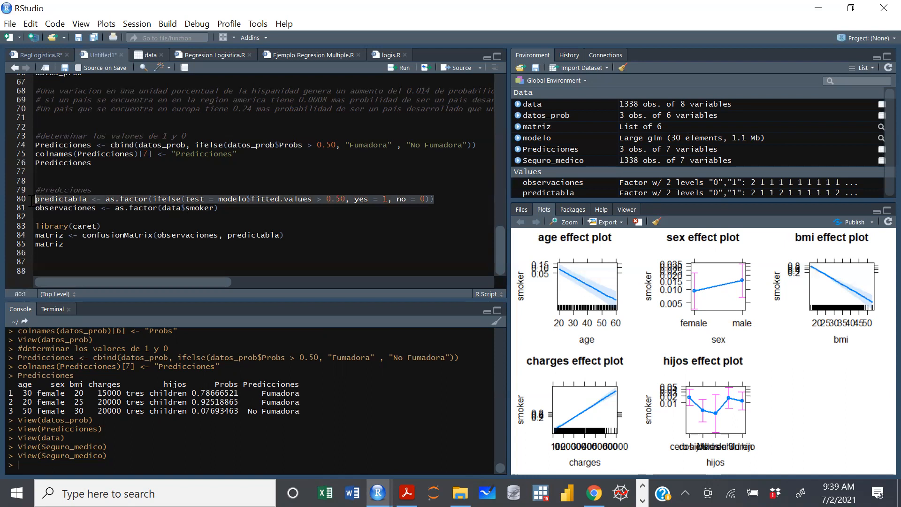
key("ctrl+Return")
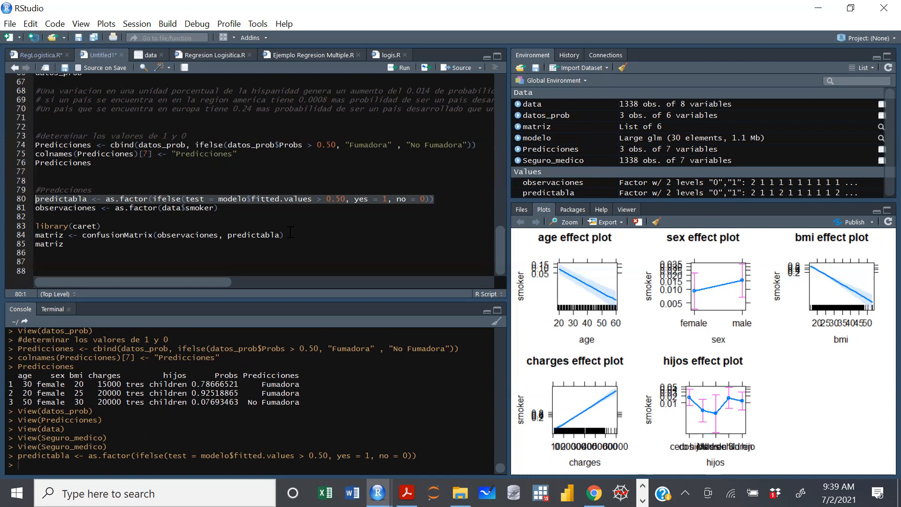
Close the data table and run the observaciones line that converts data$smoker to a factor.
left_click(233, 209)
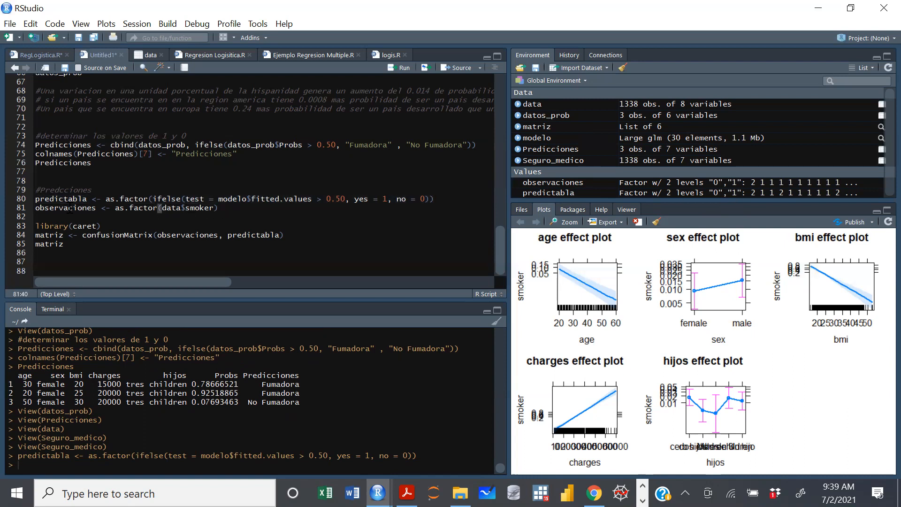
key("Home")
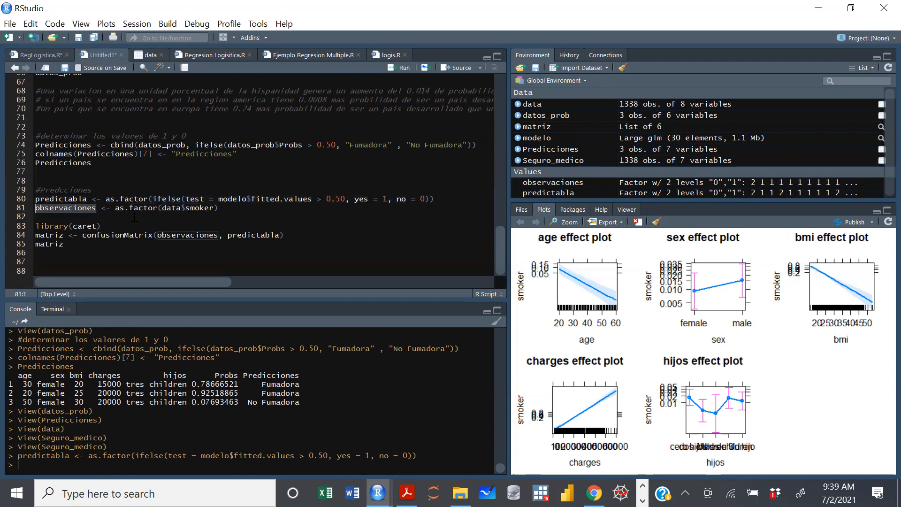
left_click(184, 210)
left_click(163, 209)
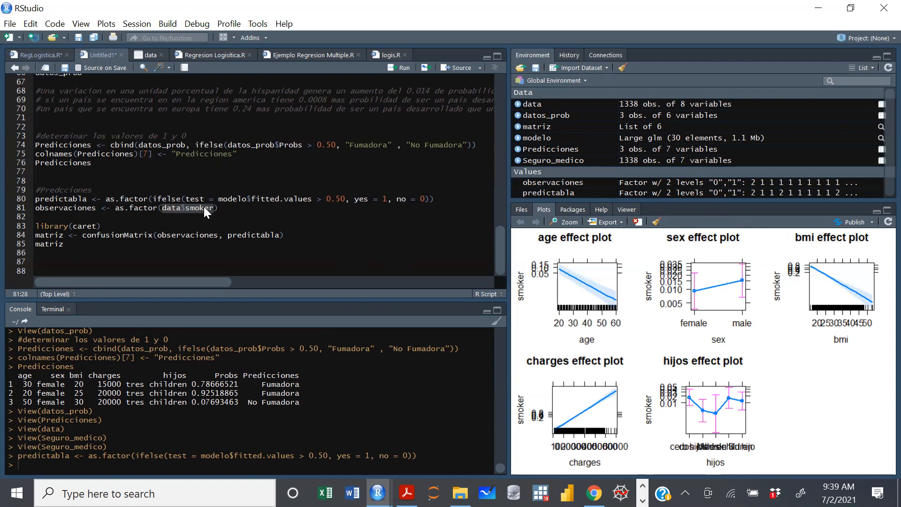
left_click(145, 57)
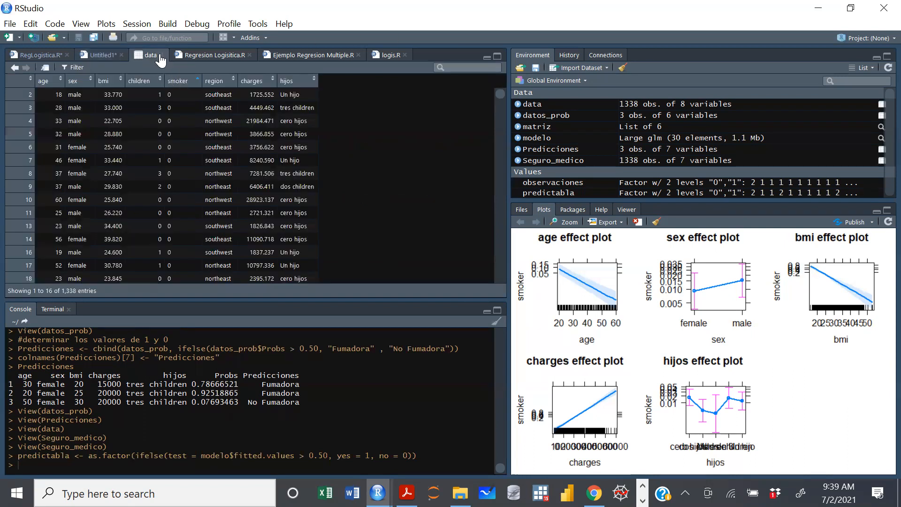
key("ctrl+w")
left_click_drag(162, 207, 206, 211)
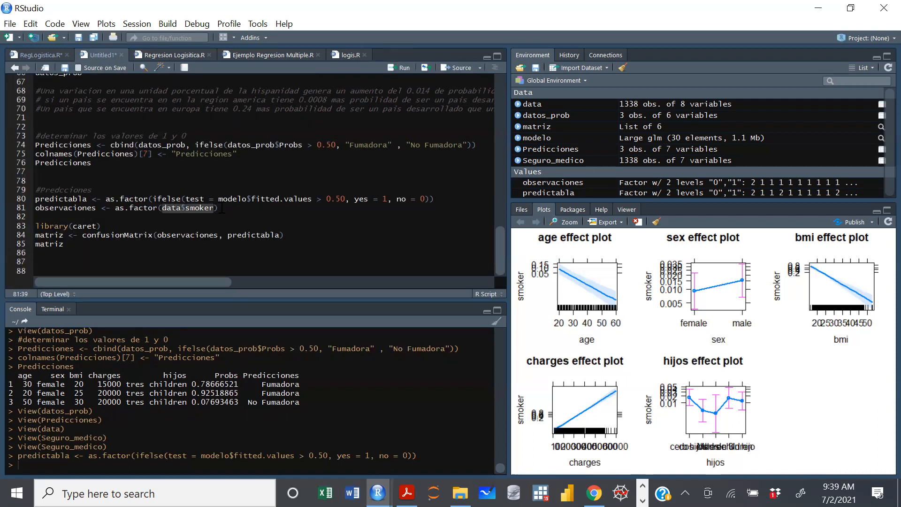
left_click(219, 208)
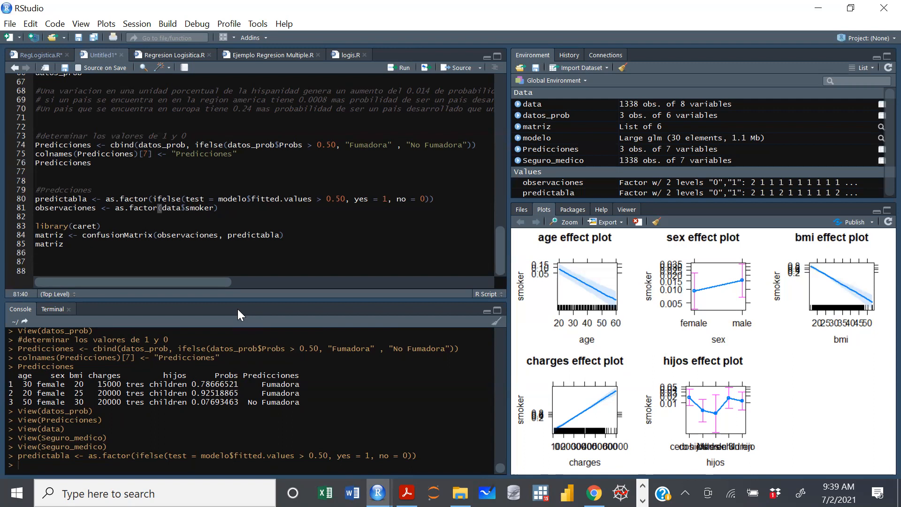
key("ctrl+Return")
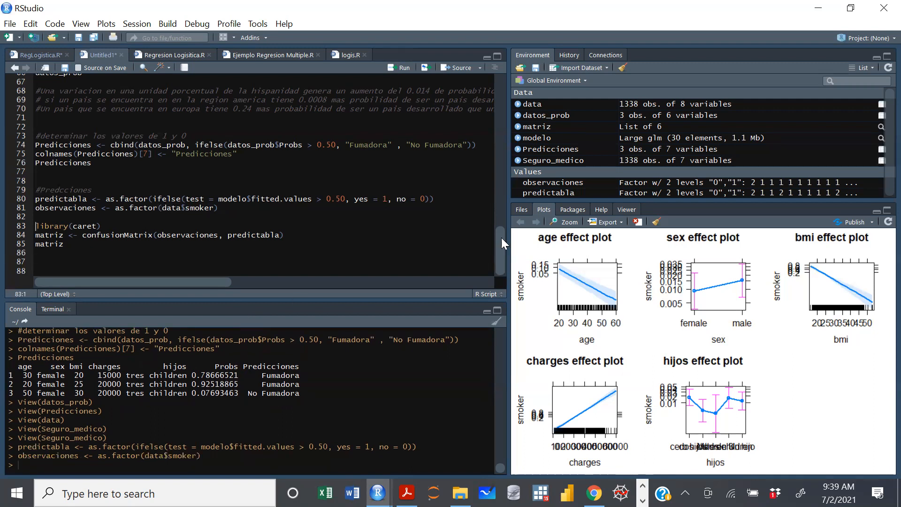
Load the caret library below the predictabla and observaciones definitions.
left_click(88, 198)
left_click_drag(87, 198, 27, 201)
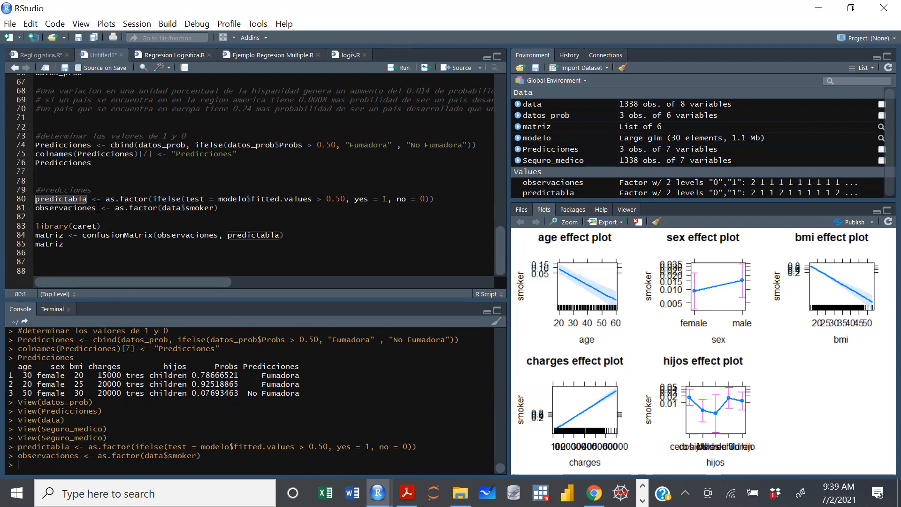
left_click_drag(96, 208, 29, 208)
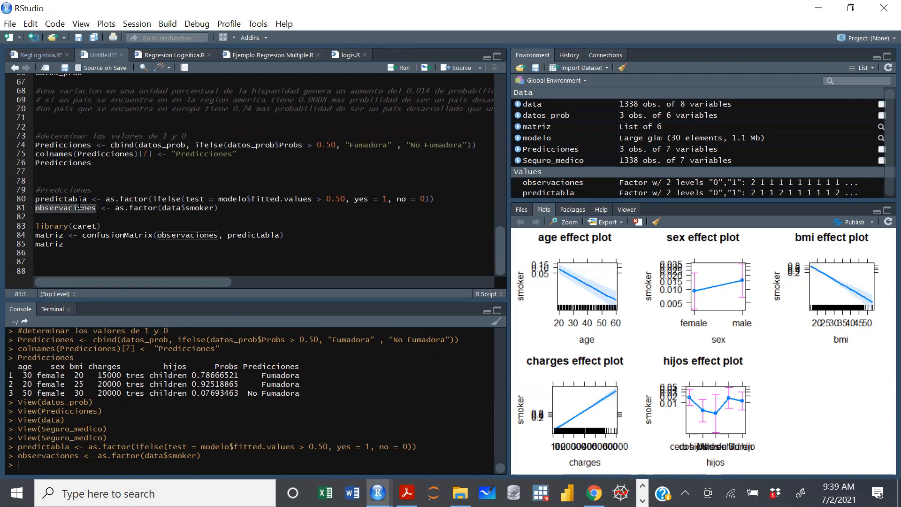
left_click(148, 235)
left_click(119, 227)
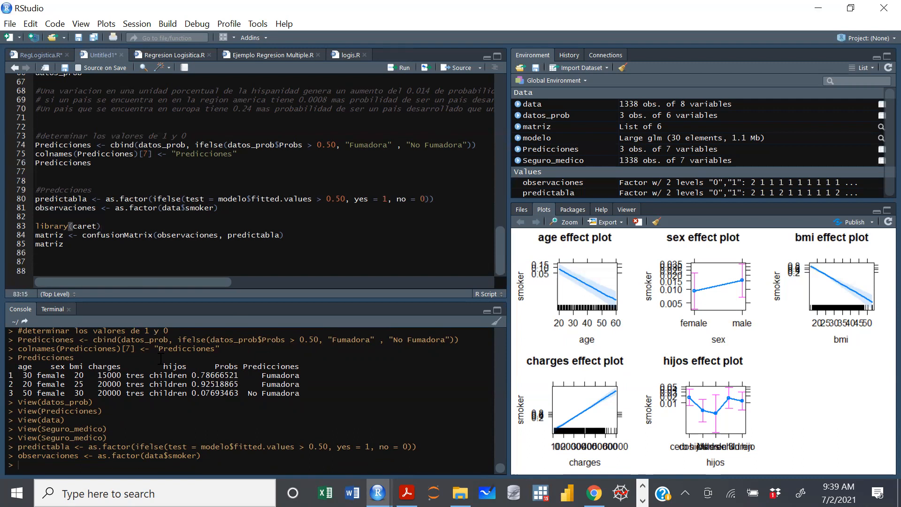
key("ctrl+Return")
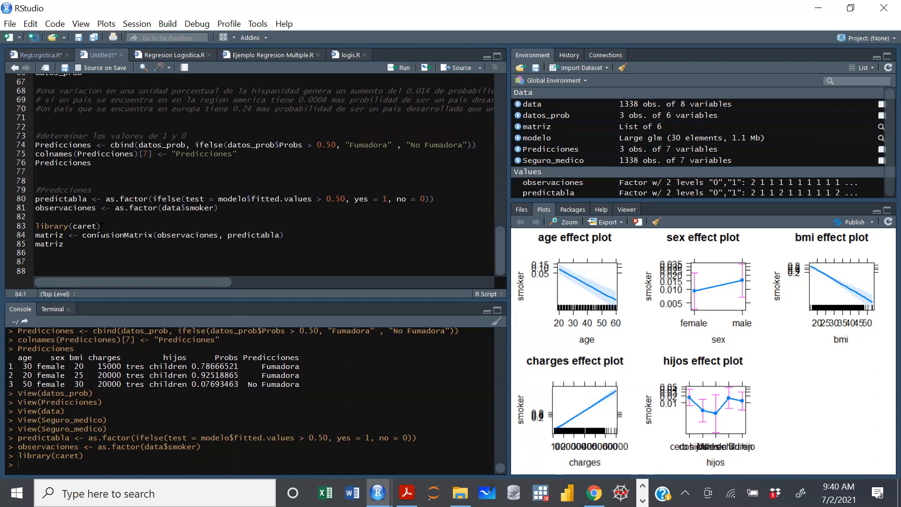
Run the line that stores confusionMatrix(observaciones, predictabla) in matriz.
left_click_drag(96, 226, 74, 227)
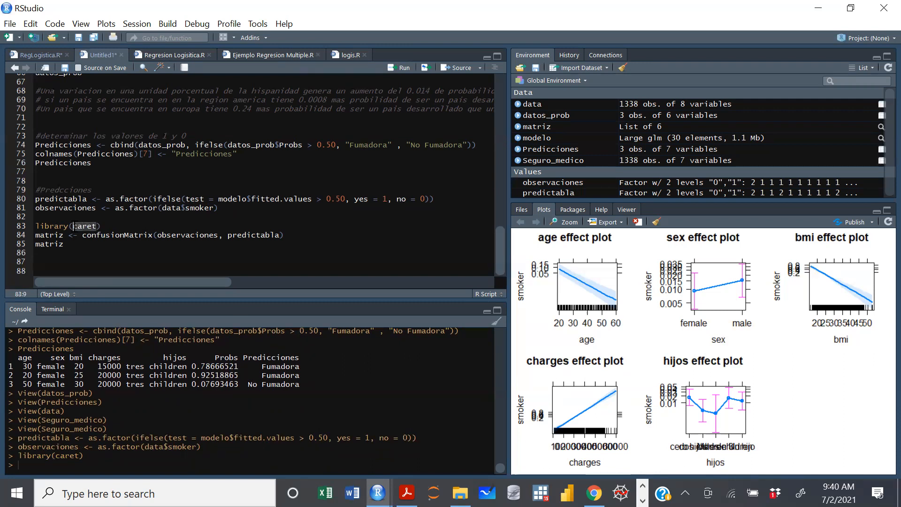
left_click(180, 252)
left_click_drag(153, 234, 83, 235)
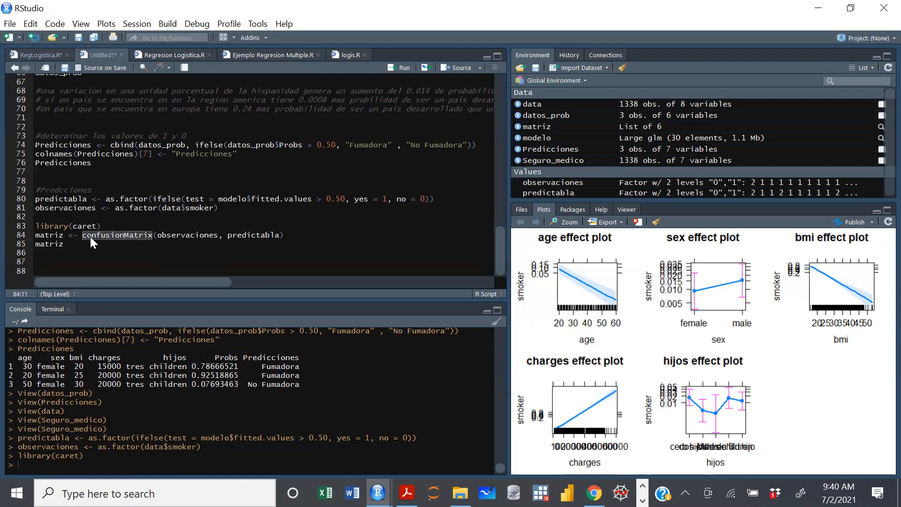
left_click(115, 246)
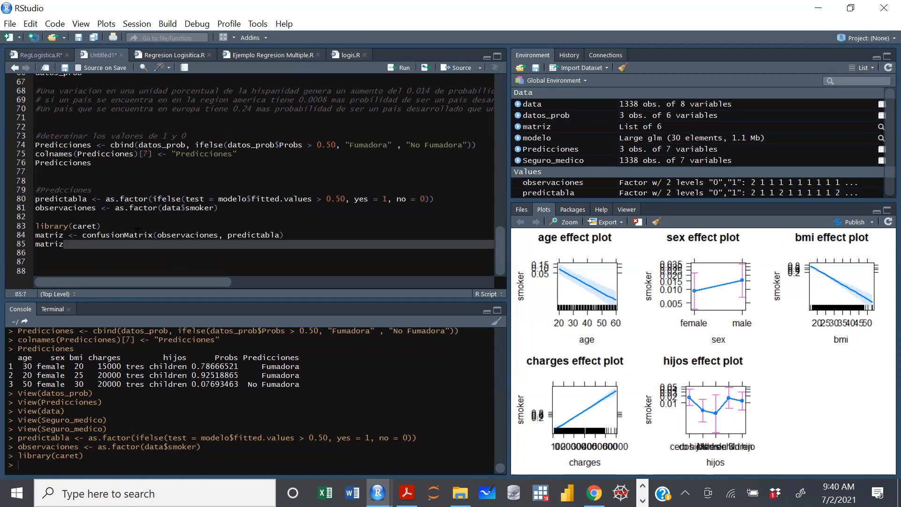
left_click_drag(218, 235, 157, 234)
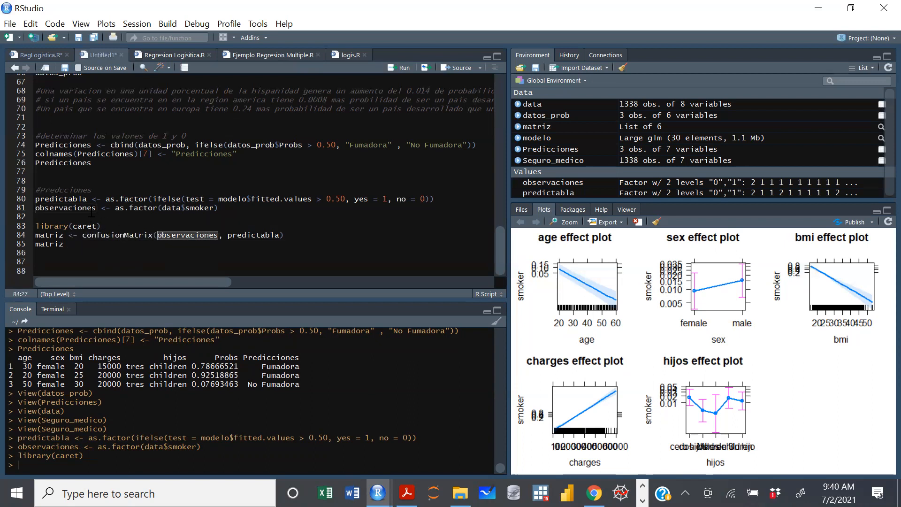
left_click_drag(94, 209, 29, 211)
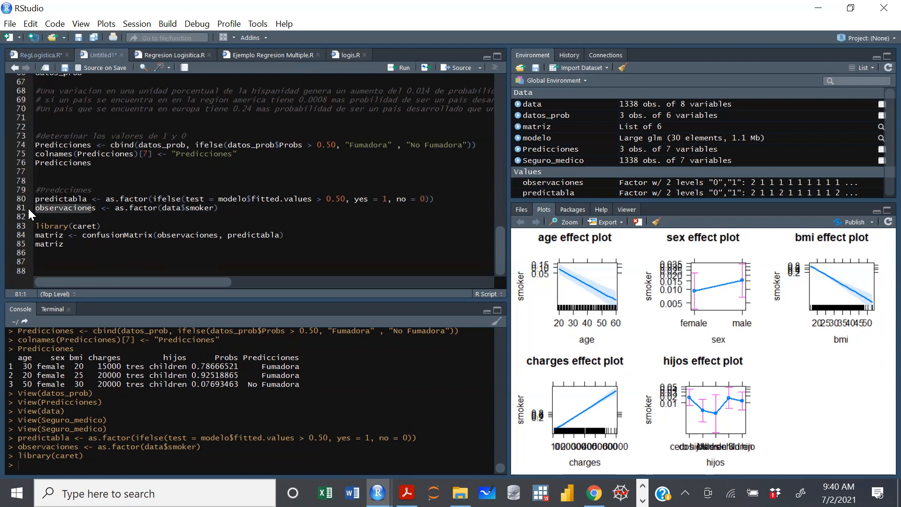
left_click_drag(280, 235, 228, 235)
left_click_drag(88, 199, 35, 200)
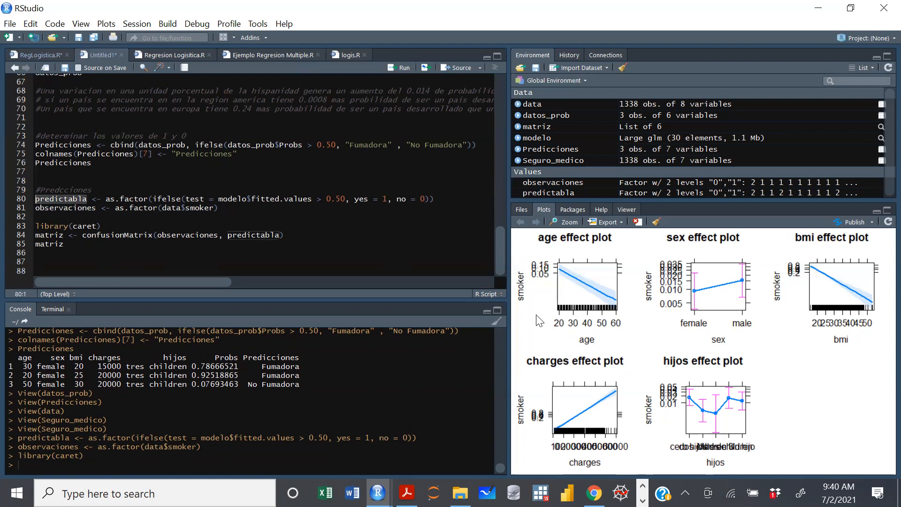
left_click(296, 234)
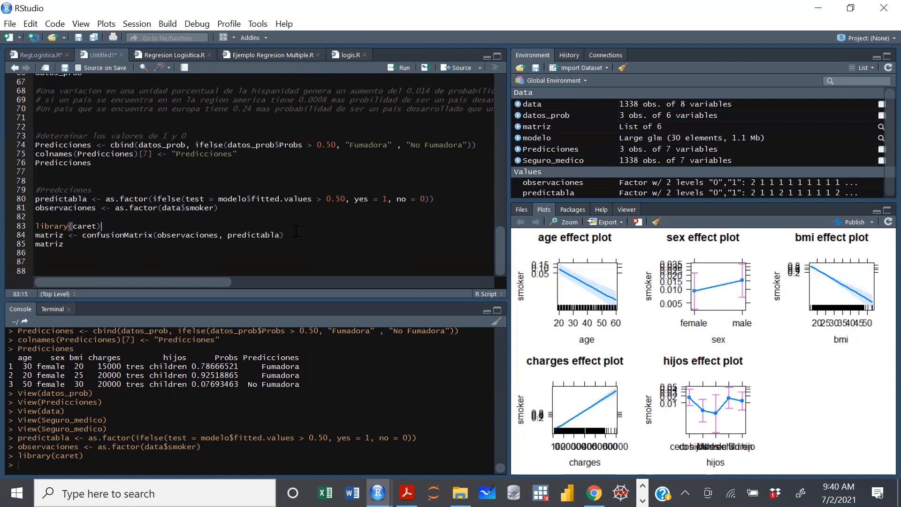
key("ctrl+Return")
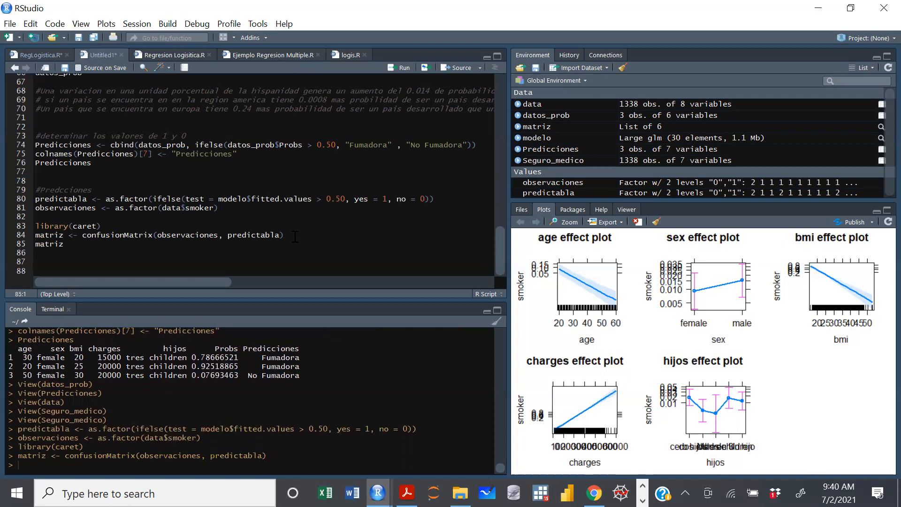
Print matriz and bring the confusion matrix table with its accuracy statistics into view in the console.
left_click(65, 243)
key("ctrl+Return")
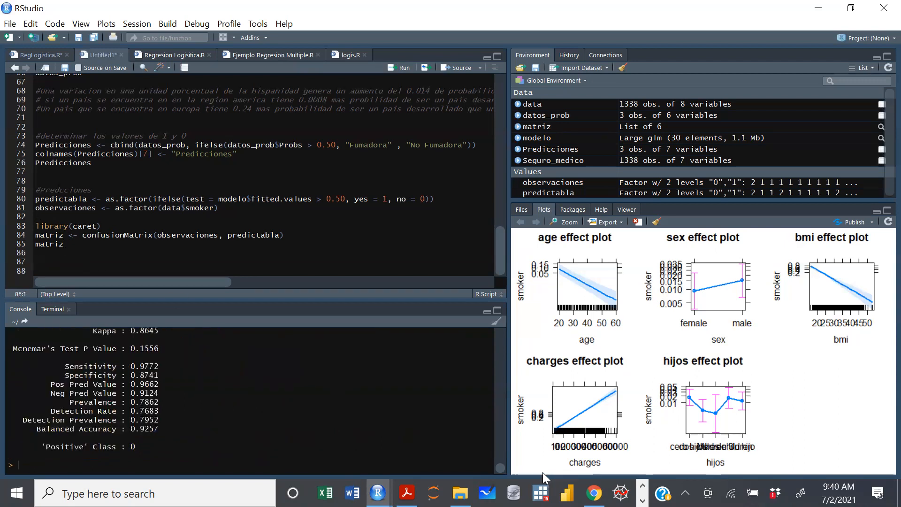
left_click_drag(501, 469, 501, 461)
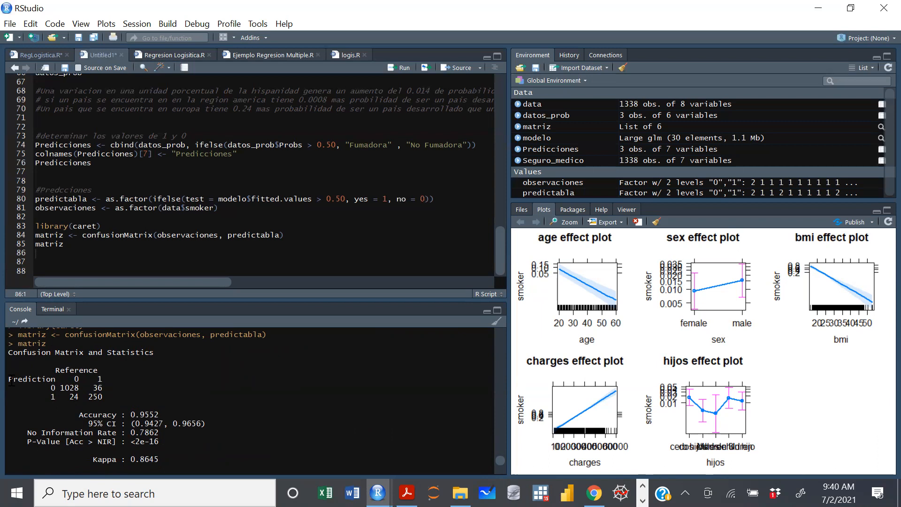
Examine the Reference and Prediction headings and the cell where both are 0, relating them to the 0.50 threshold in predictabla.
left_click_drag(55, 371, 100, 371)
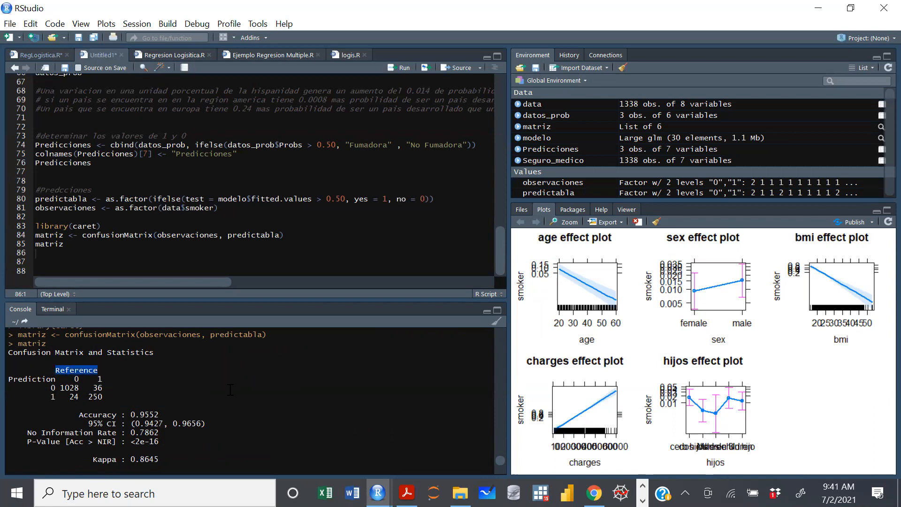
left_click(164, 393)
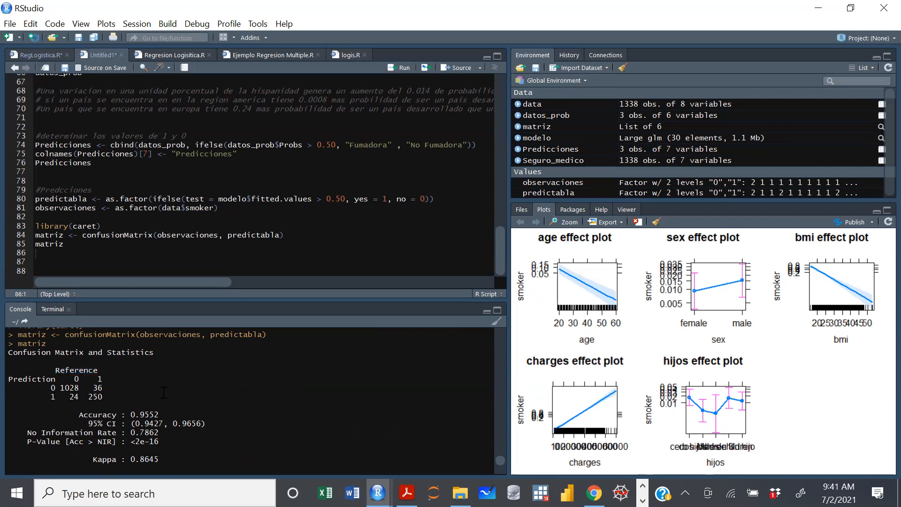
double_click(53, 387)
left_click(337, 199)
left_click_drag(80, 387, 62, 387)
left_click(104, 388)
left_click_drag(83, 381, 74, 380)
left_click(68, 368)
left_click_drag(50, 382, 51, 388)
left_click(52, 388)
left_click_drag(80, 387, 61, 388)
left_click_drag(80, 378, 74, 379)
left_click(103, 386)
Examine the misclassified cases in the confusion matrix where Prediction is 0 and Reference is 1.
left_click_drag(104, 386, 95, 388)
double_click(53, 388)
left_click_drag(102, 388, 94, 387)
left_click(106, 378)
left_click_drag(105, 379, 96, 379)
double_click(97, 388)
double_click(99, 379)
double_click(97, 388)
Examine the Prediction 1 row of the confusion matrix, comparing its Reference 1 and Reference 0 cells.
left_click(41, 405)
left_click_drag(50, 399, 57, 400)
left_click(75, 399)
left_click_drag(104, 398, 88, 397)
left_click_drag(103, 379, 97, 378)
left_click_drag(105, 398, 87, 399)
left_click(82, 400)
left_click_drag(81, 400, 69, 399)
left_click_drag(80, 379, 73, 380)
left_click_drag(79, 397, 70, 398)
left_click_drag(56, 397, 51, 397)
left_click(76, 380)
double_click(77, 380)
Examine the Accuracy statistic and compare it with the two misclassified cells of the confusion matrix.
left_click_drag(160, 415, 130, 415)
left_click_drag(117, 415, 79, 415)
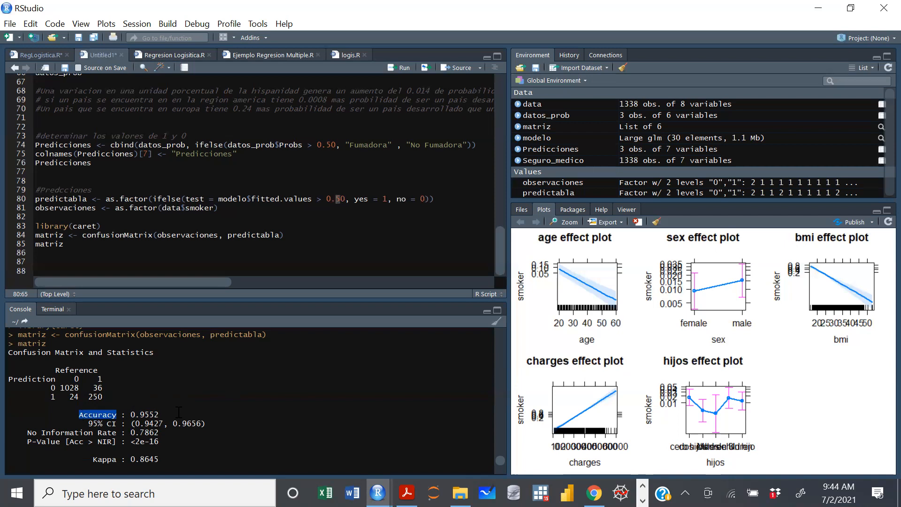
left_click_drag(164, 415, 132, 414)
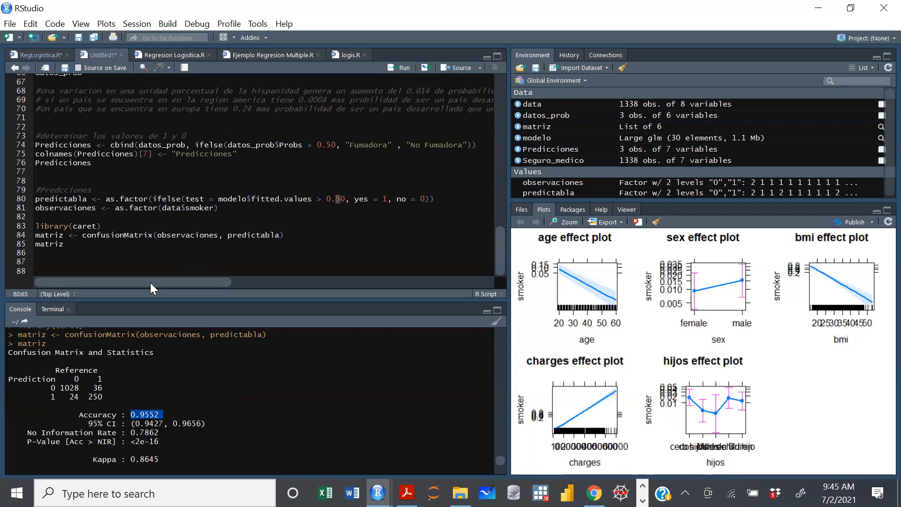
left_click(122, 391)
left_click_drag(160, 415, 130, 414)
left_click(153, 414)
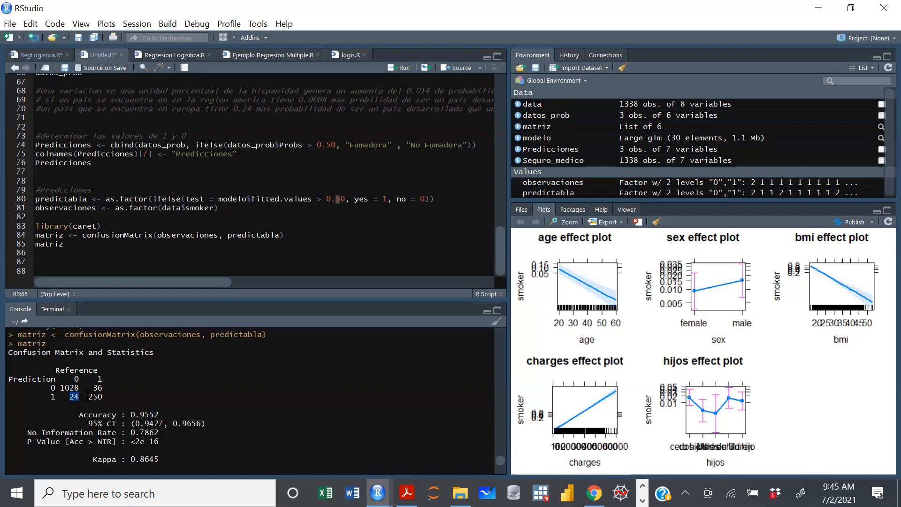
left_click_drag(103, 387, 93, 387)
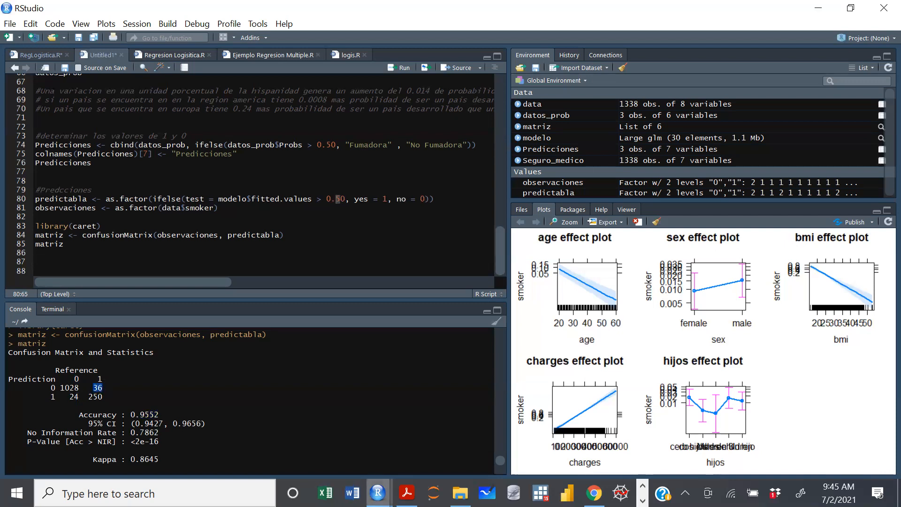
Examine the lower and upper limits of the 95% CI together with the Accuracy line.
mouse_move(378, 493)
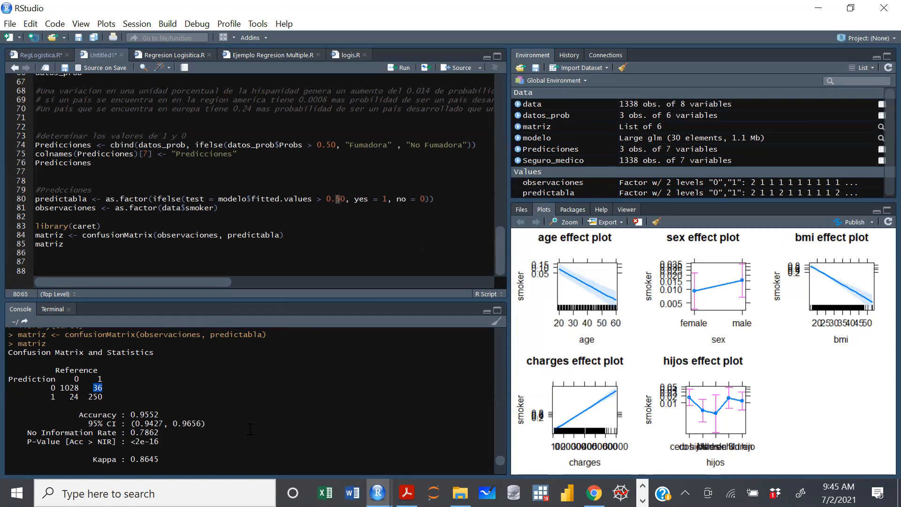
left_click_drag(207, 423, 130, 428)
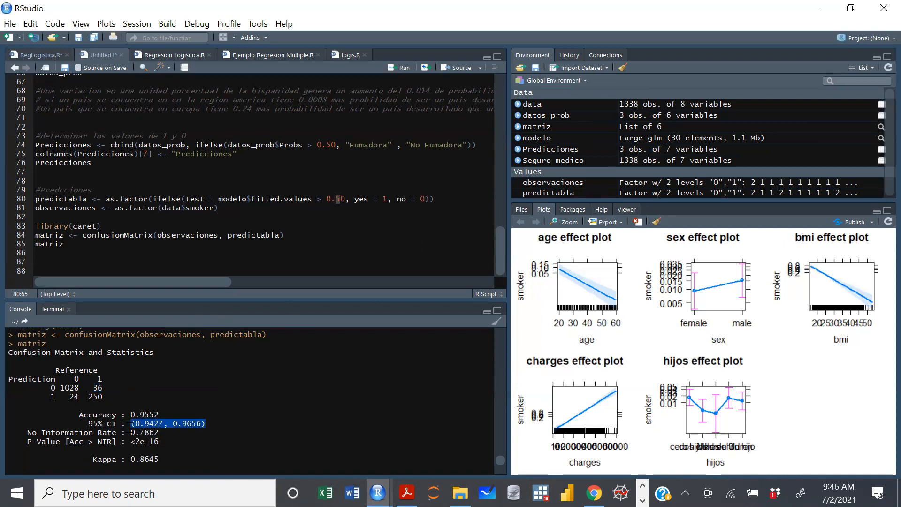
left_click(334, 404)
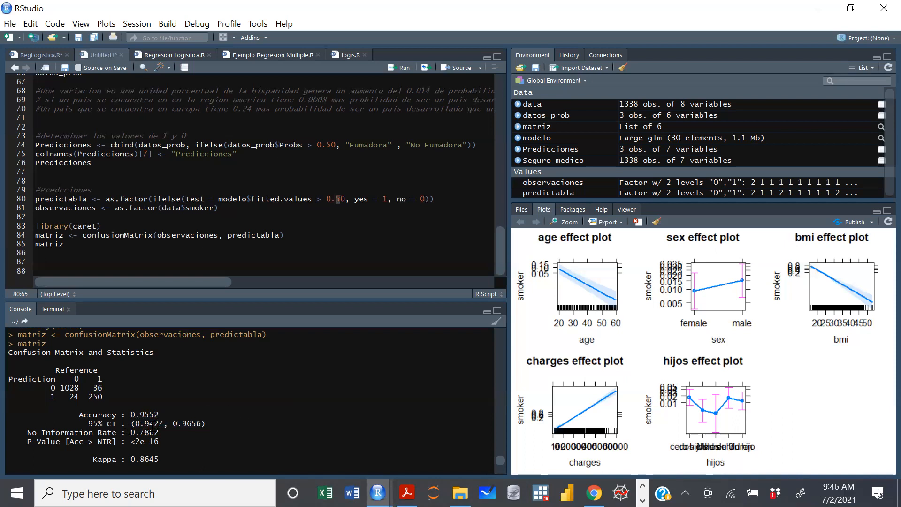
left_click_drag(165, 423, 135, 424)
left_click(186, 423)
left_click_drag(207, 423, 132, 423)
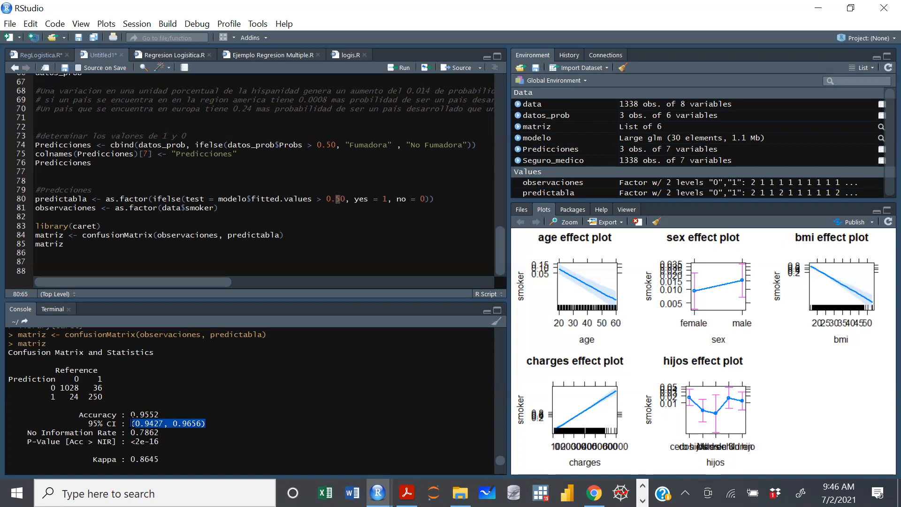
left_click(213, 424)
left_click_drag(213, 424, 74, 415)
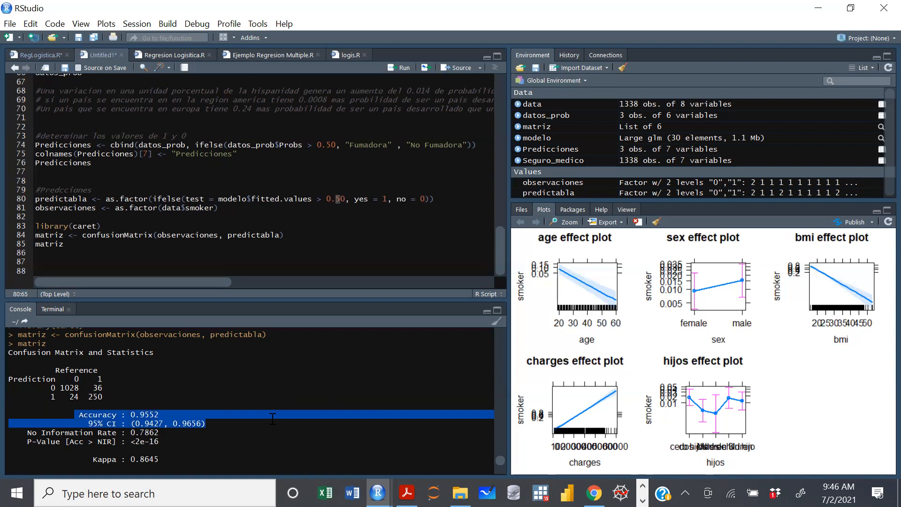
Examine the remaining confusion matrix statistics, from Pos Pred Value to Balanced Accuracy, and the Sensitivity and Specificity lines.
left_click(170, 416)
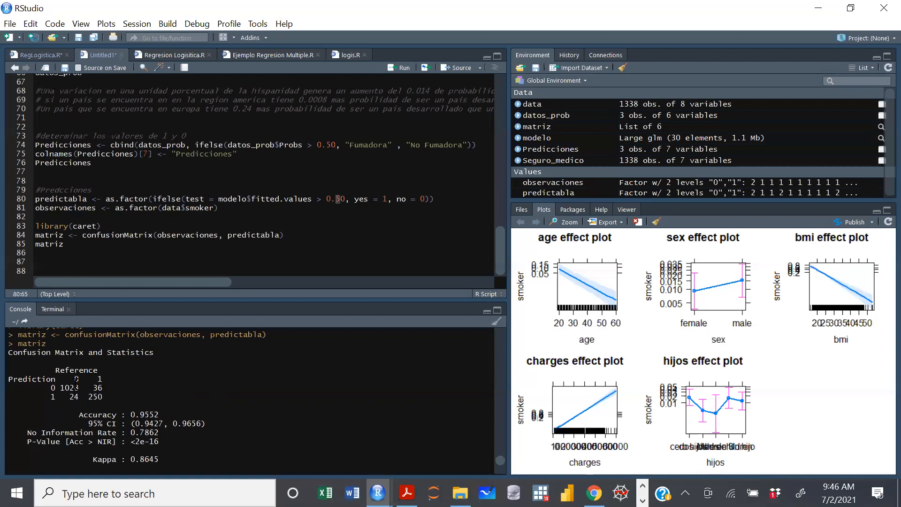
scroll(68, 381, "down", 2)
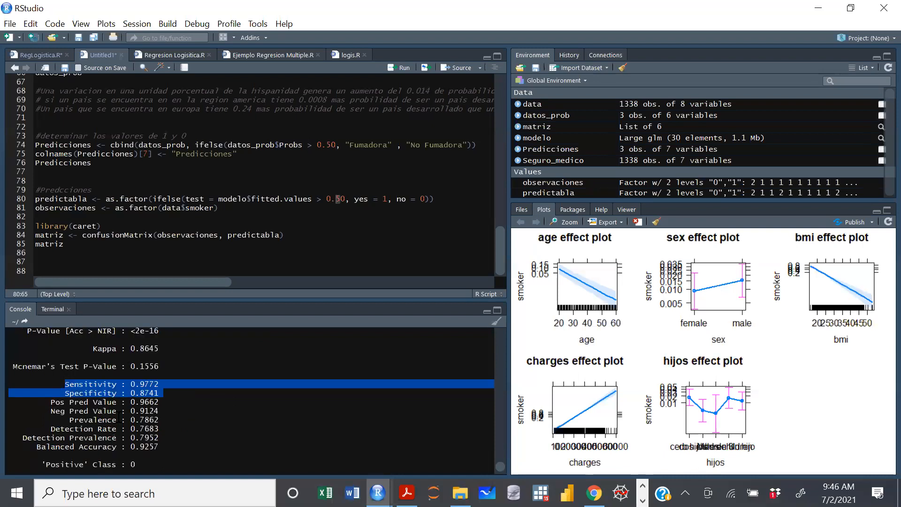
left_click_drag(46, 402, 177, 447)
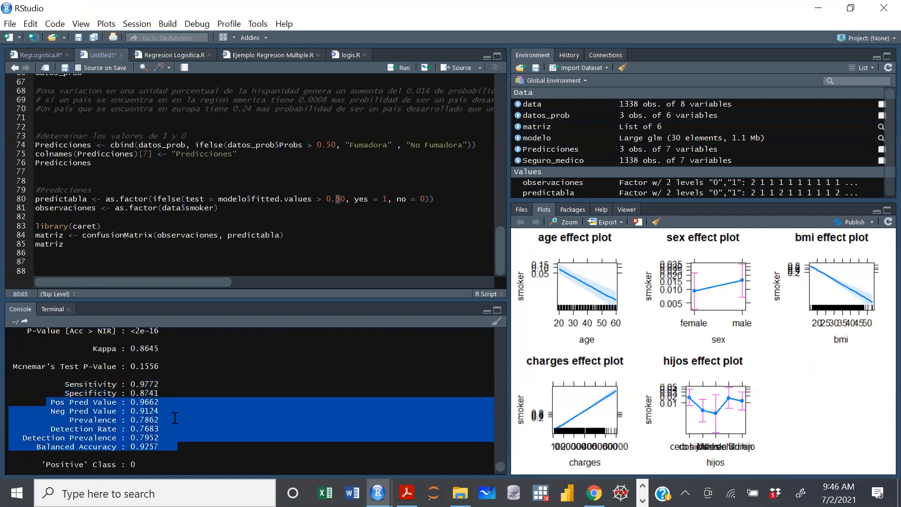
left_click(176, 415)
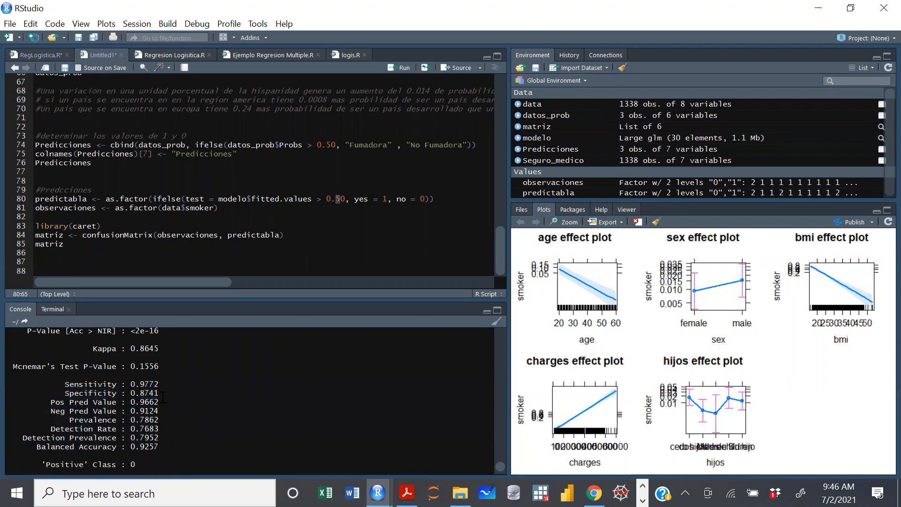
left_click_drag(164, 394, 64, 384)
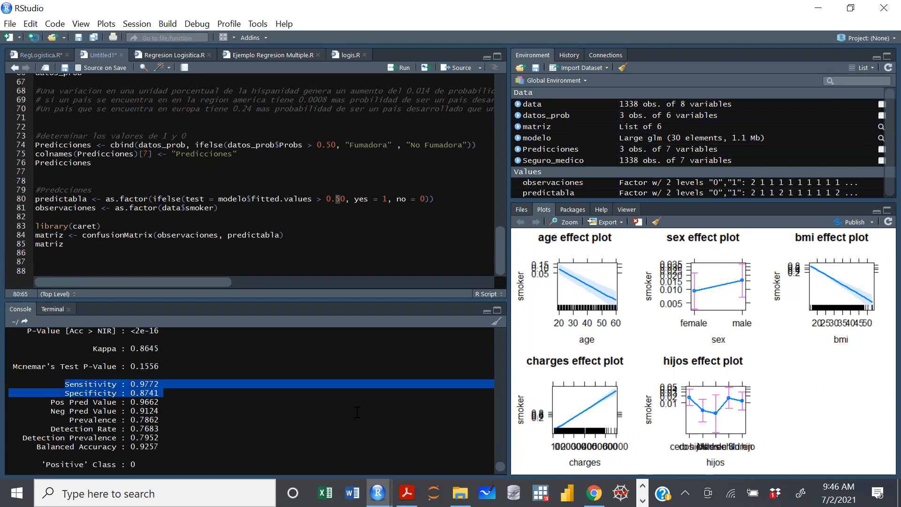
Copy the Sensibilidad and Especificidad comment blocks from the RegLogistica.R script into the Untitled1 script below the matriz line.
left_click(41, 55)
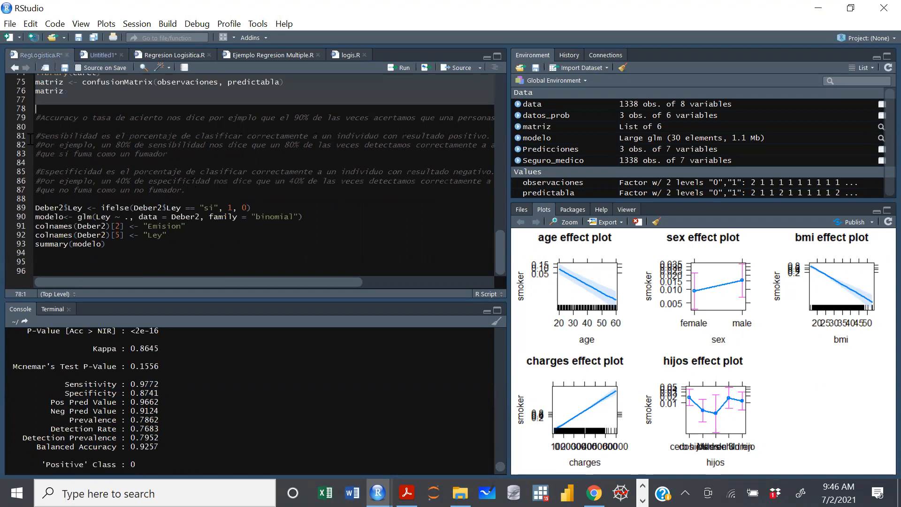
left_click_drag(186, 190, 29, 138)
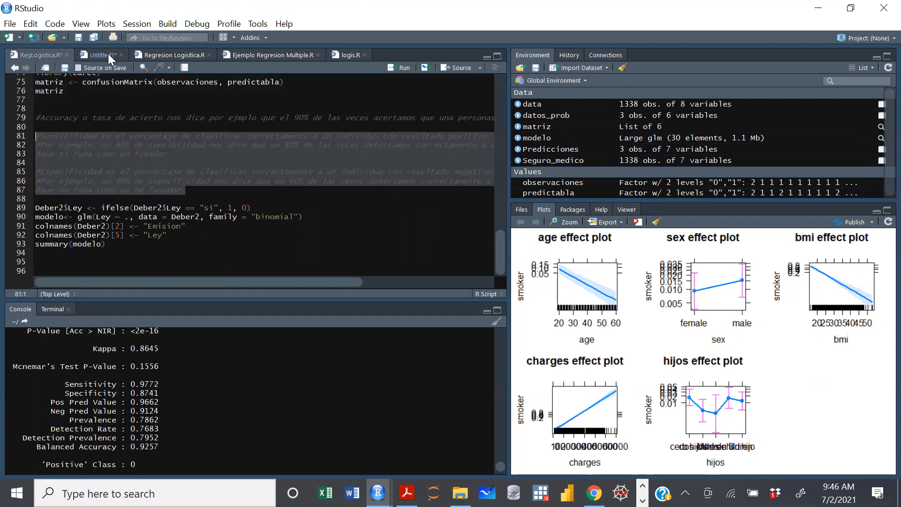
key("ctrl+Tab")
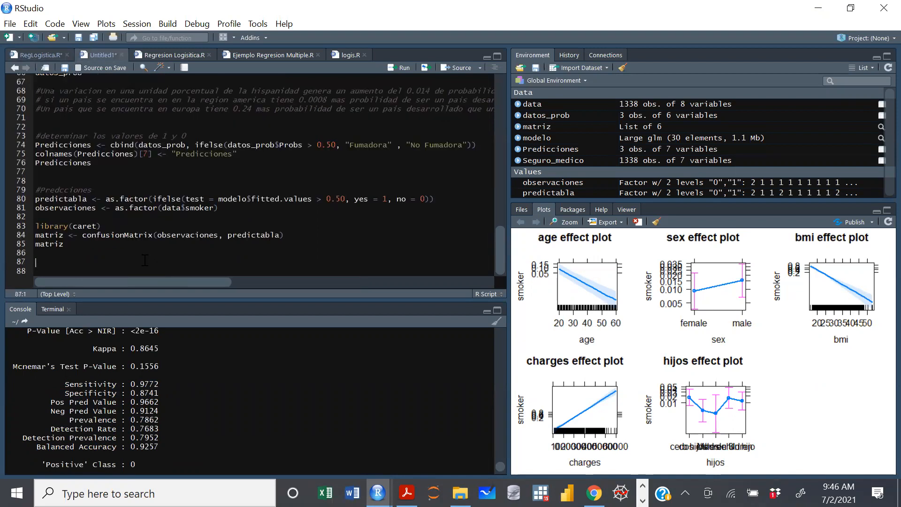
key("ctrl+v")
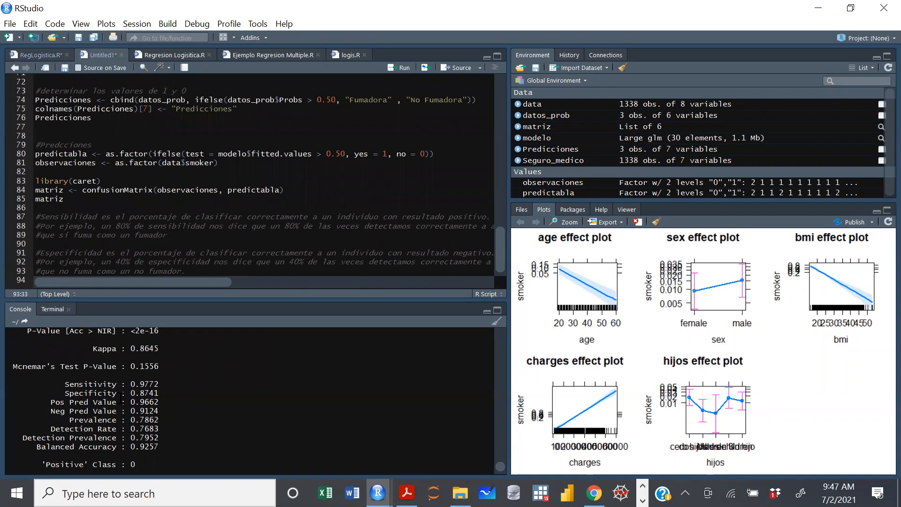
Read the full Sensibilidad comment alongside the Sensitivity statistic and the confusion matrix output.
left_click_drag(65, 384, 135, 383)
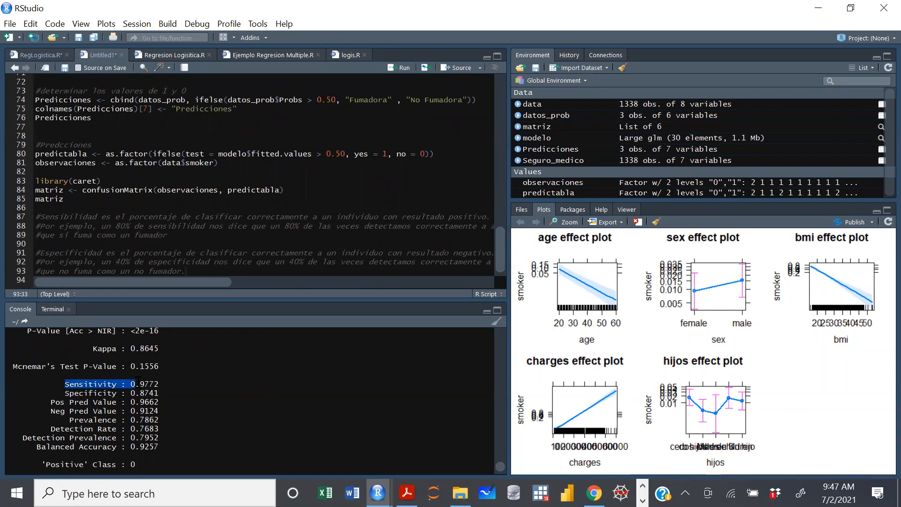
key("shift+Right")
left_click_drag(195, 283, 212, 282)
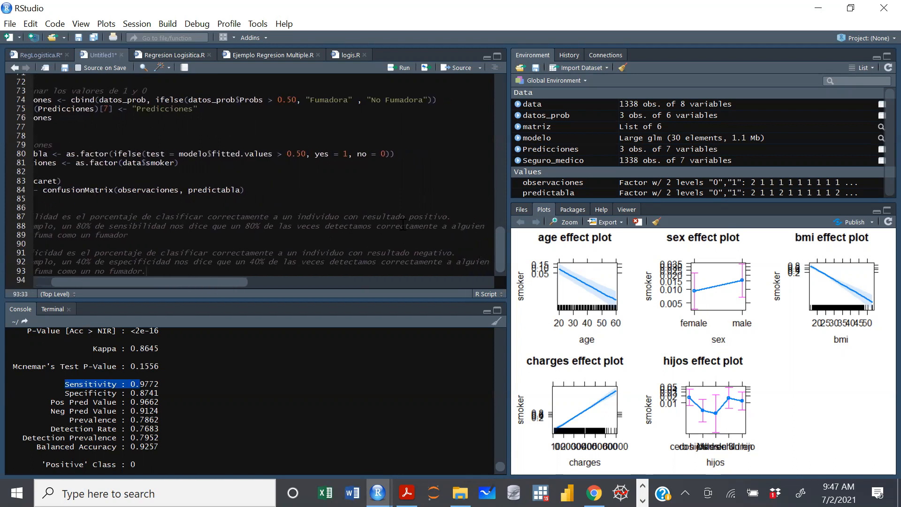
left_click_drag(181, 282, 138, 287)
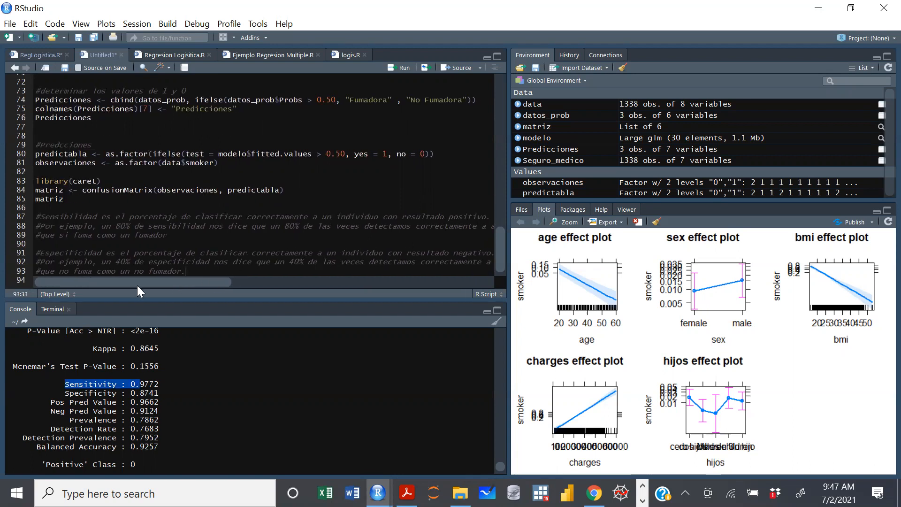
left_click(120, 227)
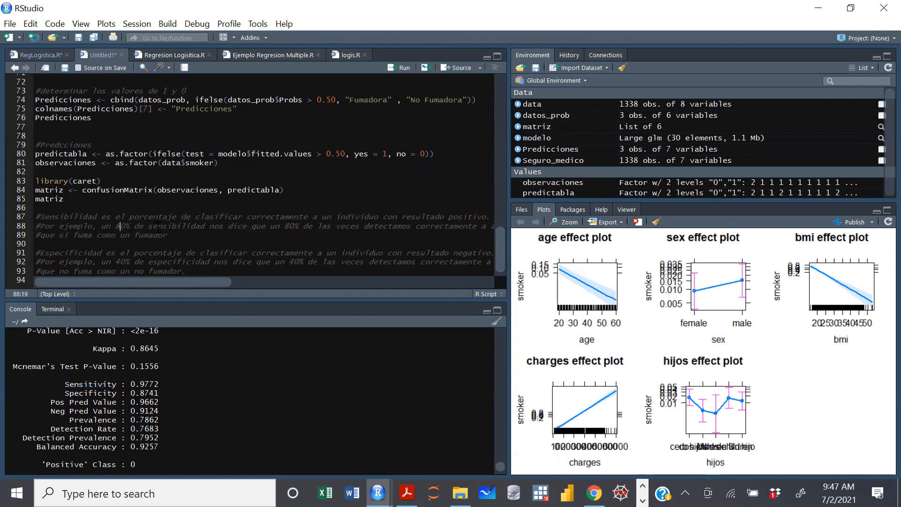
left_click(255, 246)
left_click_drag(198, 282, 163, 282)
left_click_drag(160, 384, 130, 383)
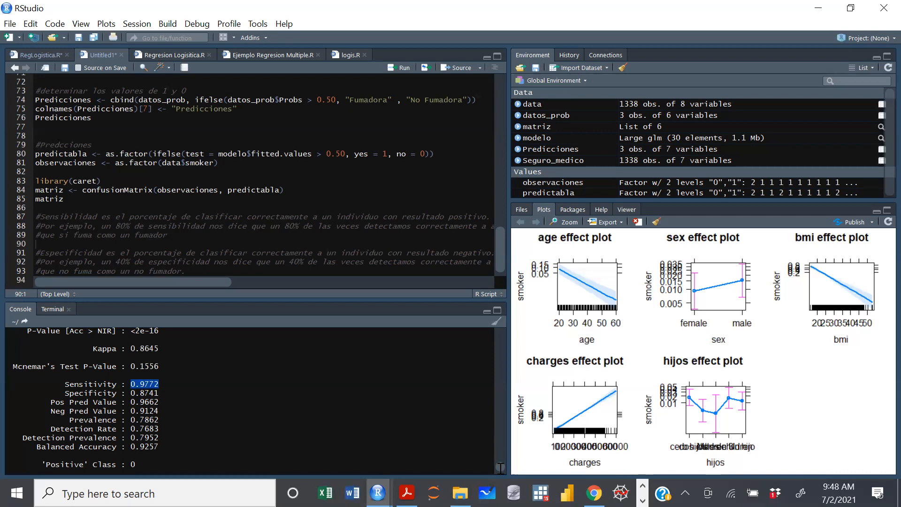
scroll(501, 468, "up", 4)
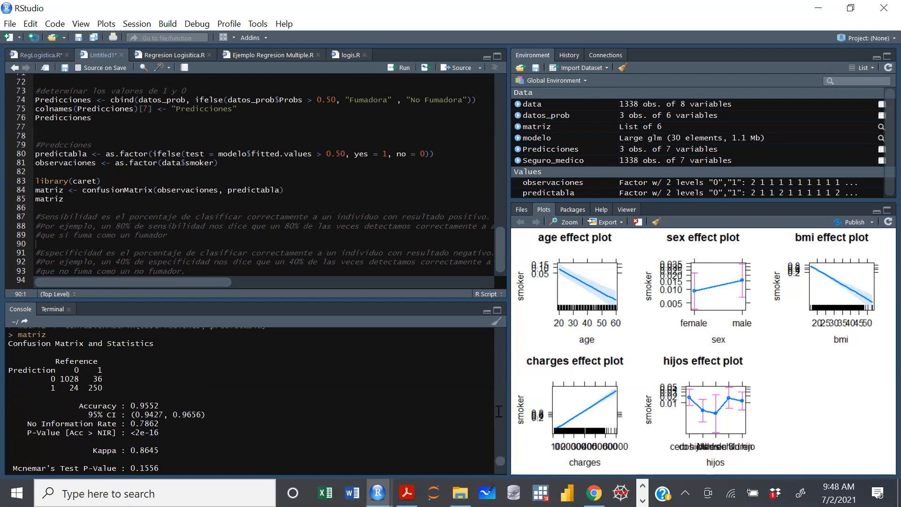
scroll(502, 467, "down", 5)
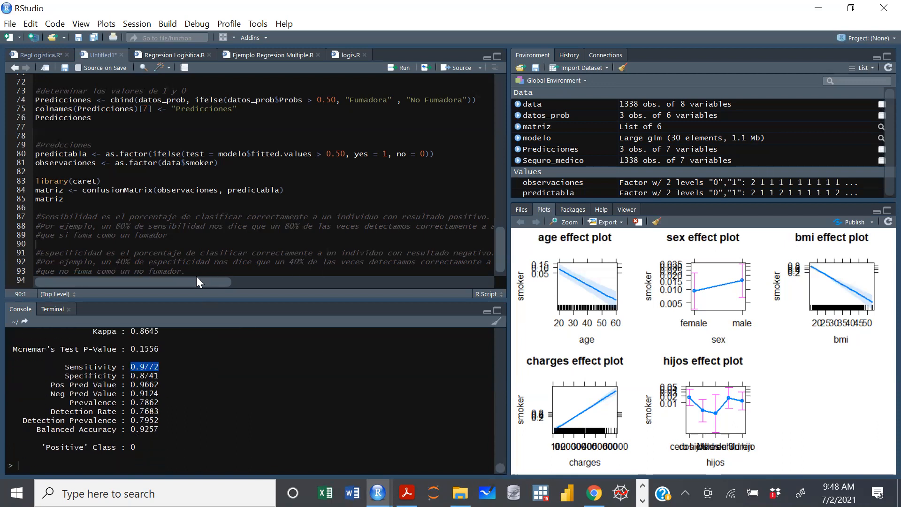
Read the Especificidad comment alongside the Specificity statistic in the output.
left_click_drag(192, 283, 123, 295)
left_click_drag(160, 376, 132, 378)
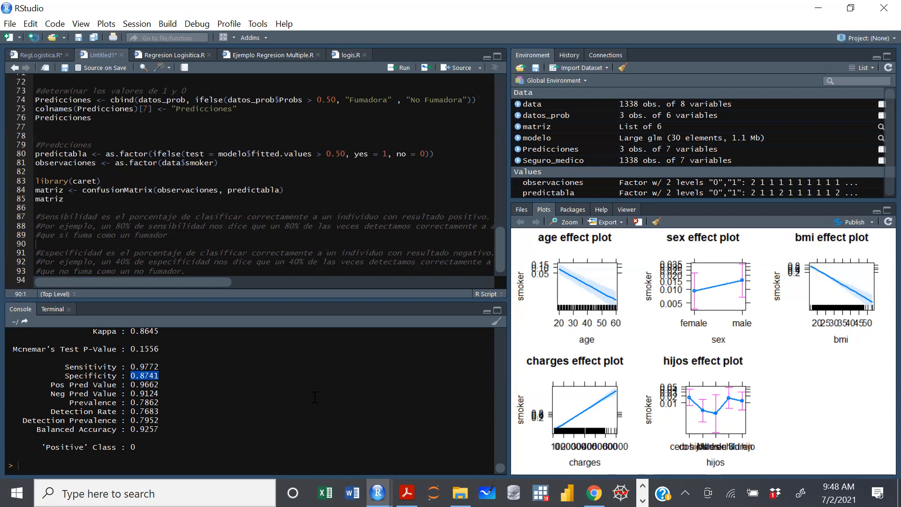
left_click(291, 397)
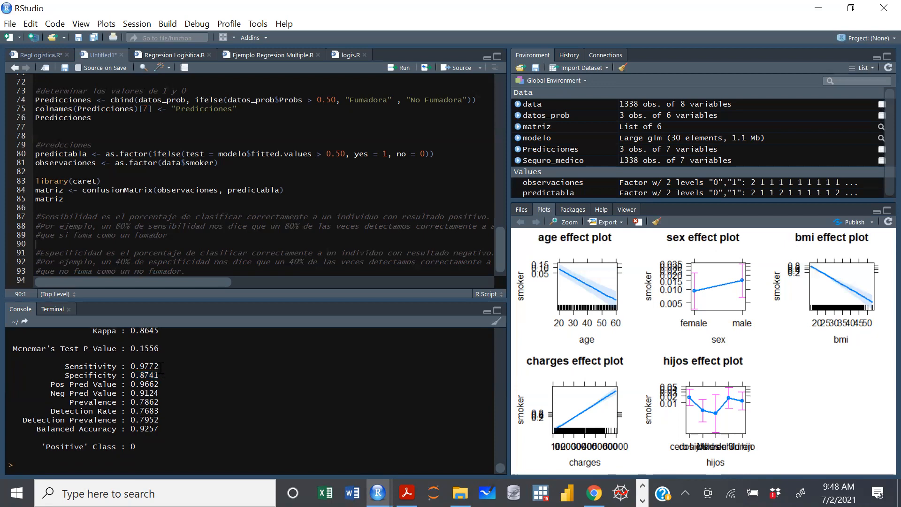
Compare the Sensitivity and Specificity values of the 0.50 threshold model with each other.
left_click_drag(158, 366, 131, 366)
left_click(165, 367)
left_click_drag(157, 366, 131, 367)
left_click(155, 366)
left_click_drag(131, 366, 163, 367)
left_click_drag(160, 375, 131, 375)
left_click(132, 375)
left_click_drag(131, 376, 160, 374)
left_click(168, 374)
left_click_drag(117, 365, 65, 366)
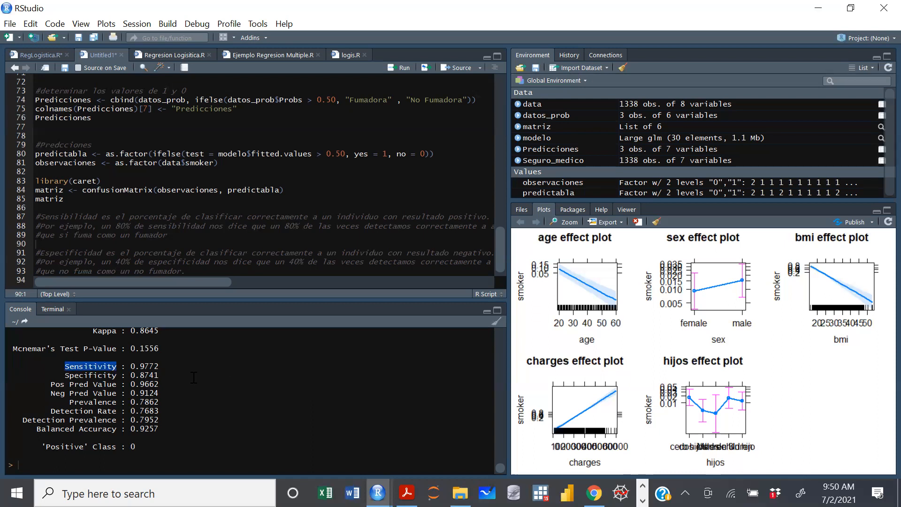
left_click_drag(160, 376, 132, 376)
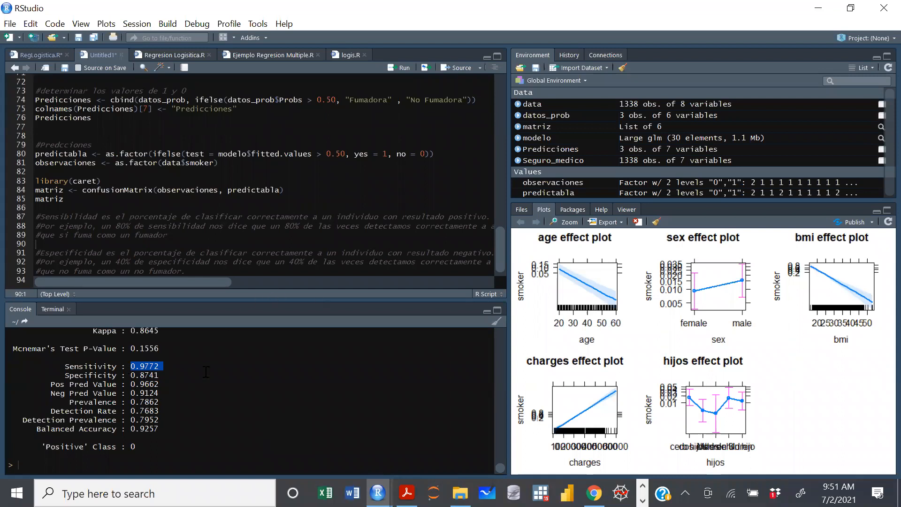
left_click(148, 366)
Set the fitted-values threshold in the predictabla line to 0.40 and rerun the code through printing matriz.
left_click(347, 156)
key("BackSpace")
key("BackSpace")
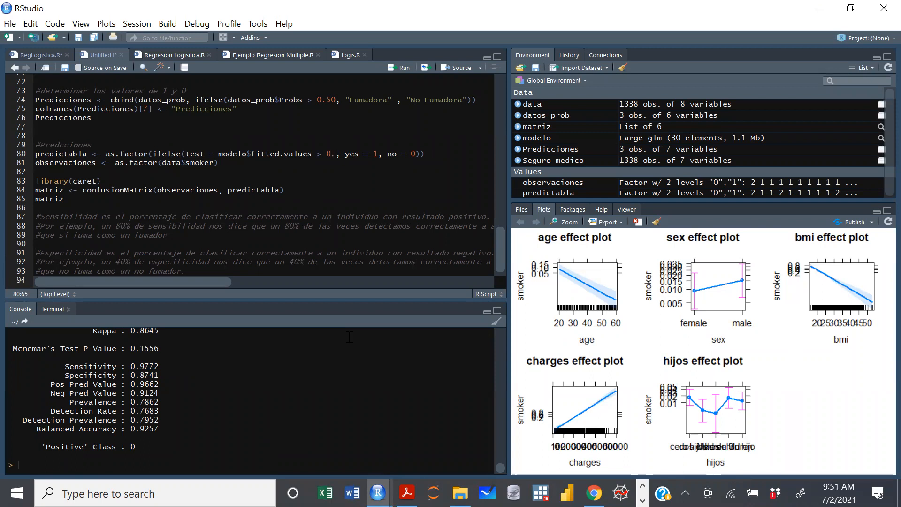
type("40")
key("ctrl+Return")
key("ctrl+Return")
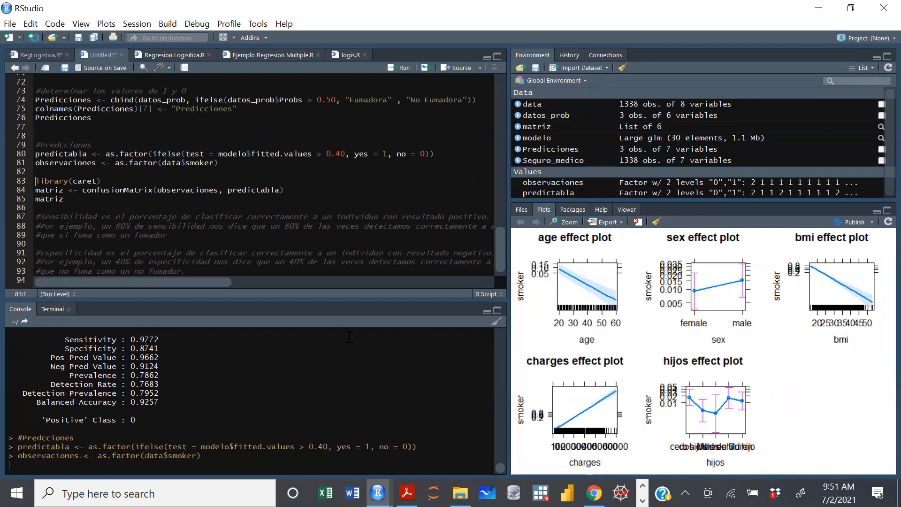
key("ctrl+Return")
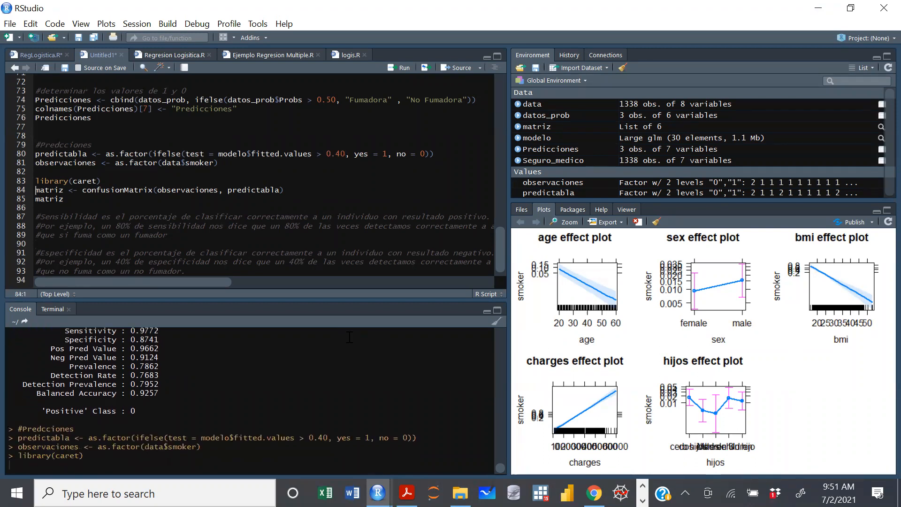
key("ctrl+Return")
key("ctrl+Return")
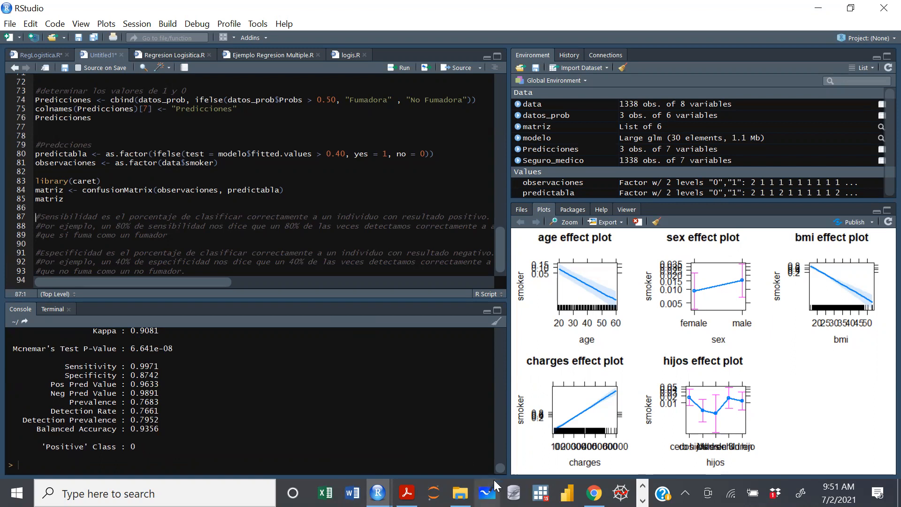
Compare the confusion matrix, Sensitivity and Specificity for the 0.40 threshold with the earlier 0.50 output.
scroll(500, 468, "up", 5)
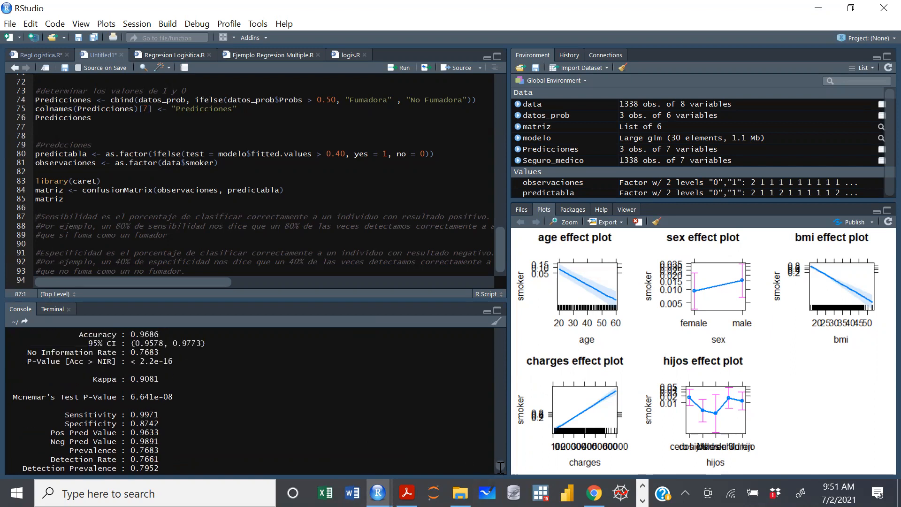
scroll(500, 459, "down", 5)
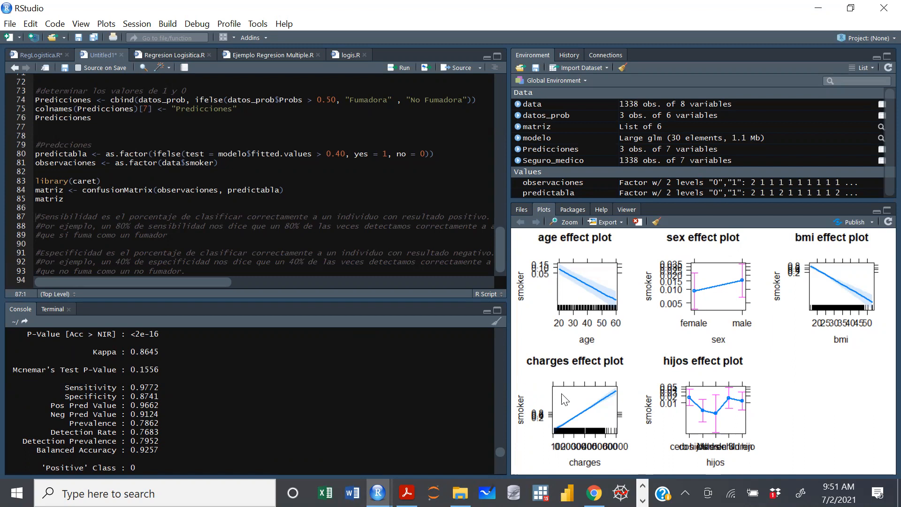
left_click_drag(499, 453, 499, 454)
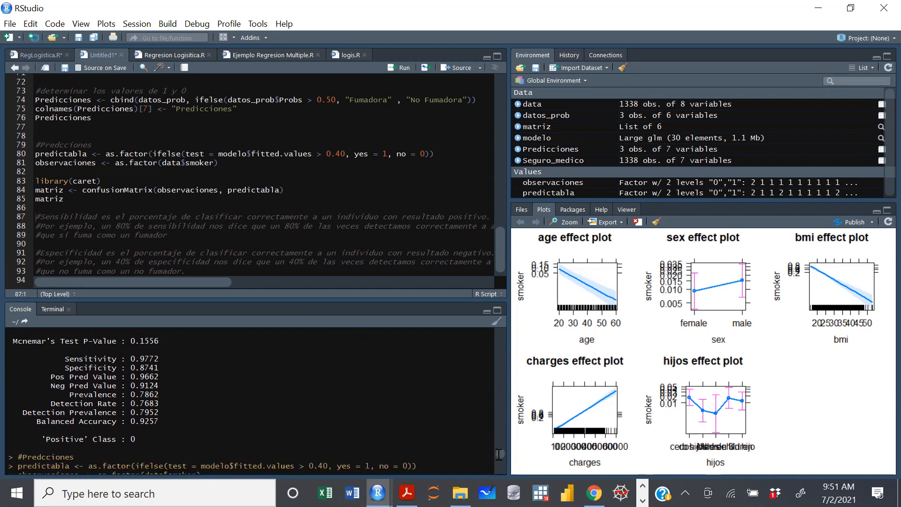
left_click_drag(499, 455, 500, 466)
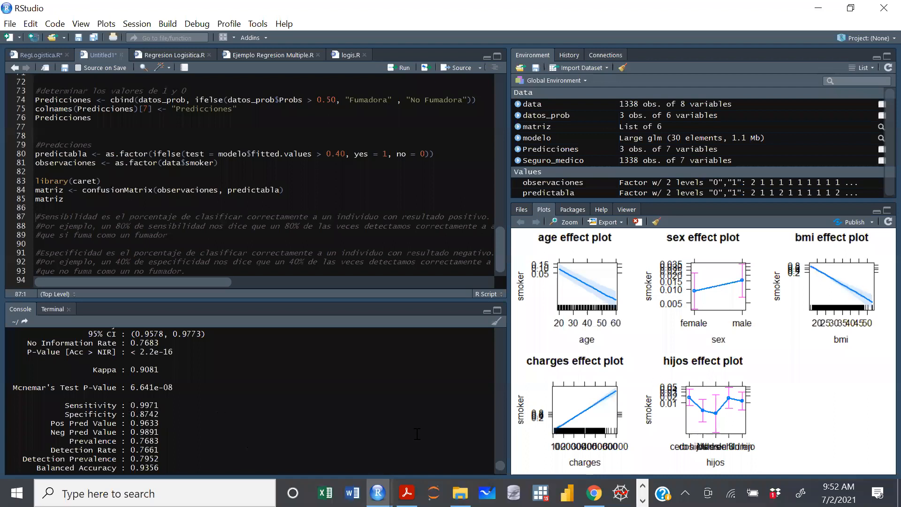
double_click(144, 405)
scroll(501, 463, "up", 1)
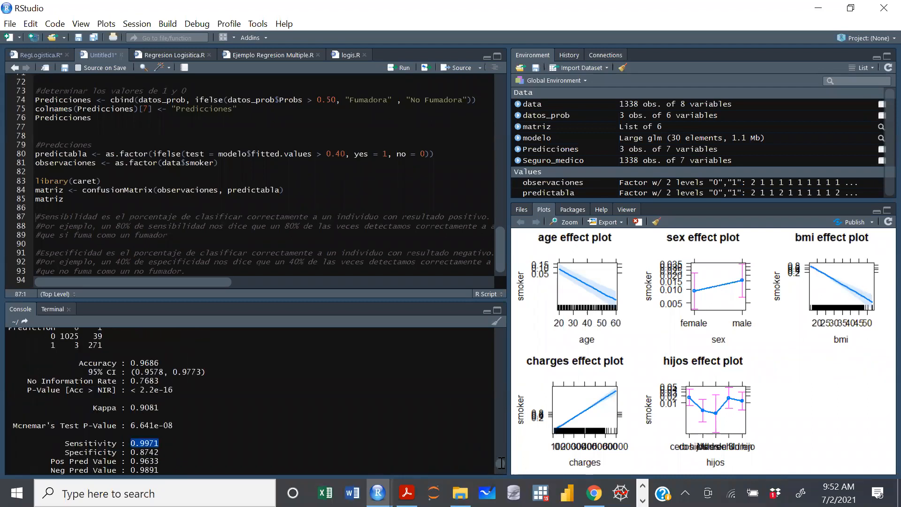
scroll(501, 460, "up", 5)
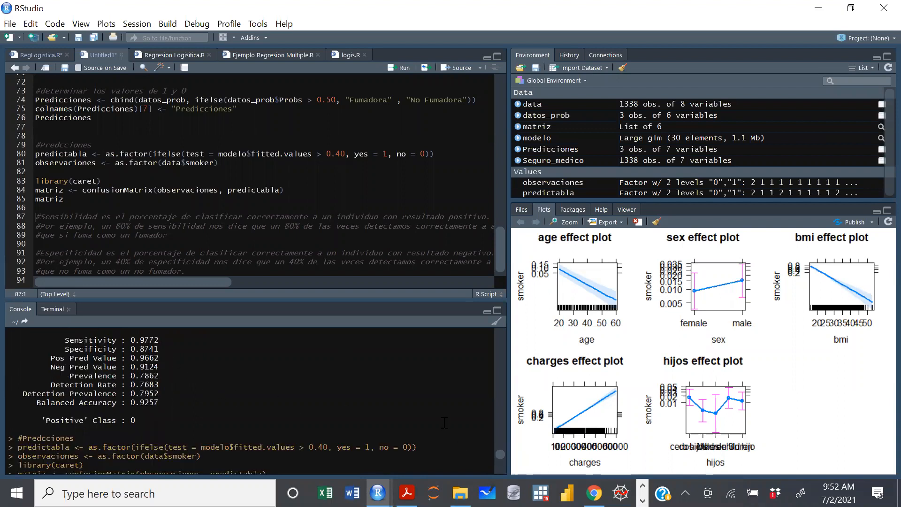
scroll(500, 457, "down", 1)
scroll(500, 457, "down", 5)
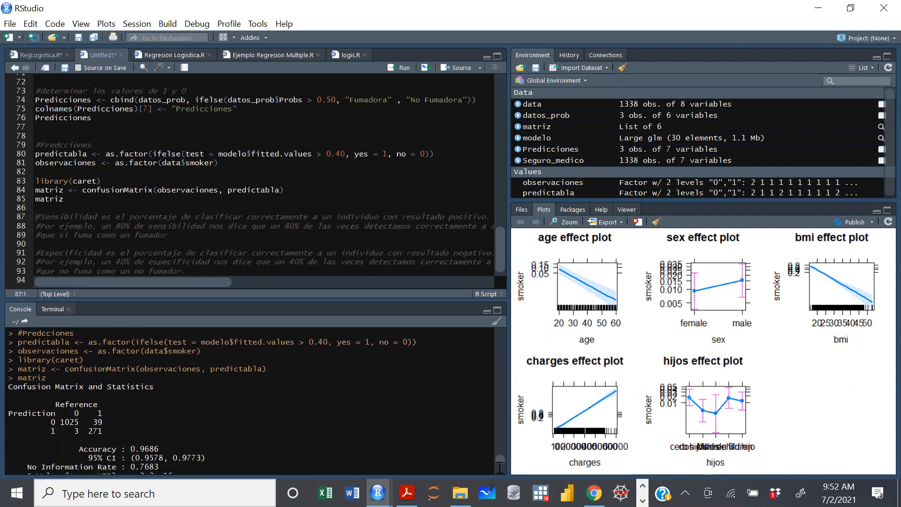
left_click(157, 375)
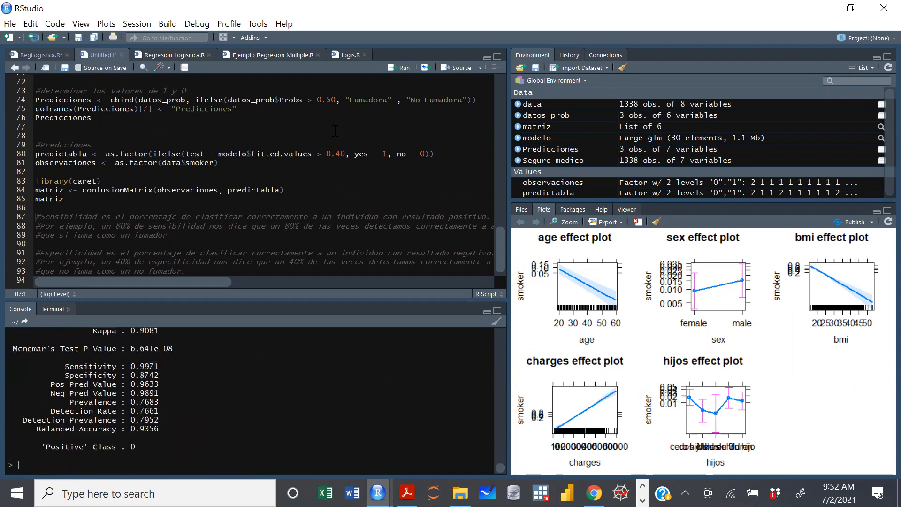
Set the fitted-values threshold in the predictabla line to 0.60 and regenerate and print the confusion matrix.
left_click(341, 155)
key("BackSpace")
type("6")
key("ctrl+Return")
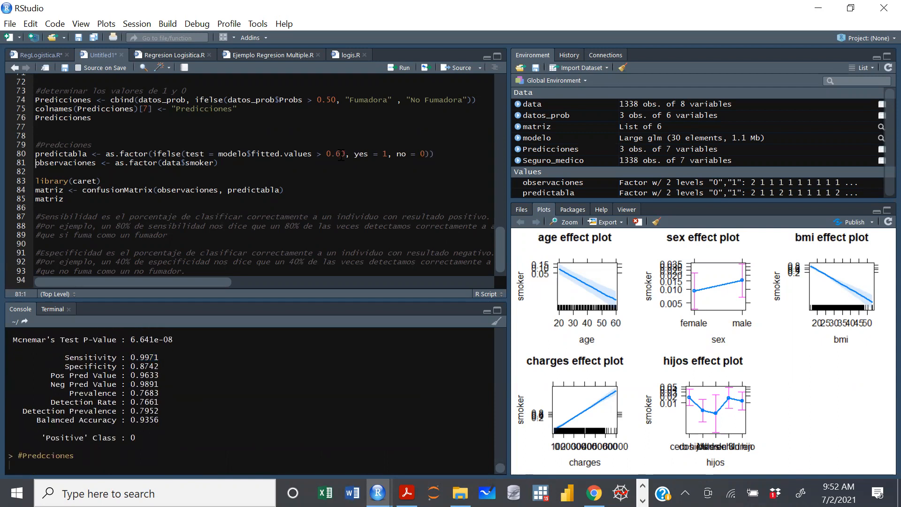
key("ctrl+Return")
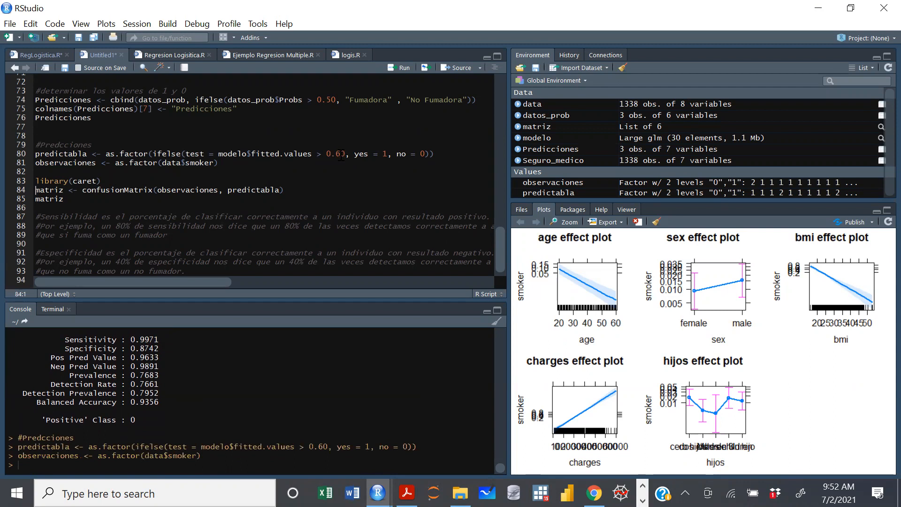
key("ctrl+Return")
key("ctrl+Return")
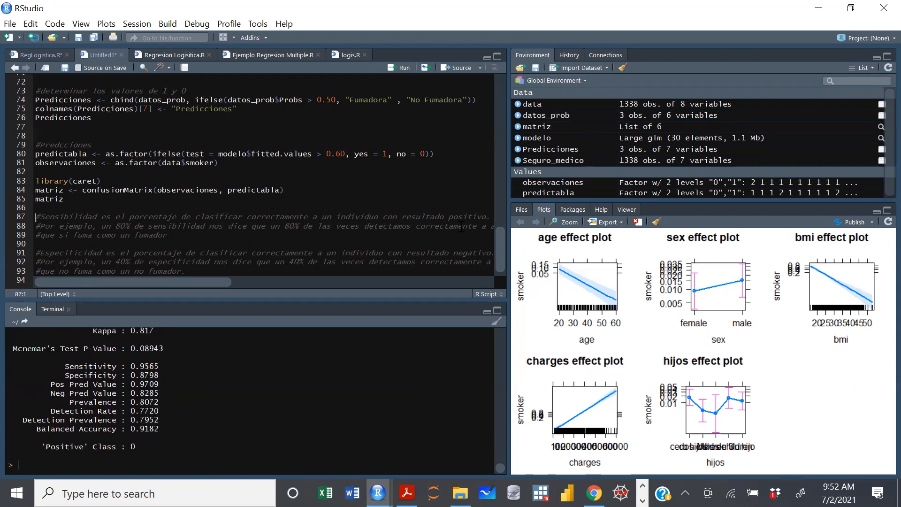
Examine the confusion matrix, Sensitivity and Specificity for the 0.60 threshold against the preceding 0.40 output.
left_click_drag(163, 377, 140, 375)
scroll(501, 464, "up", 4)
scroll(501, 464, "up", 7)
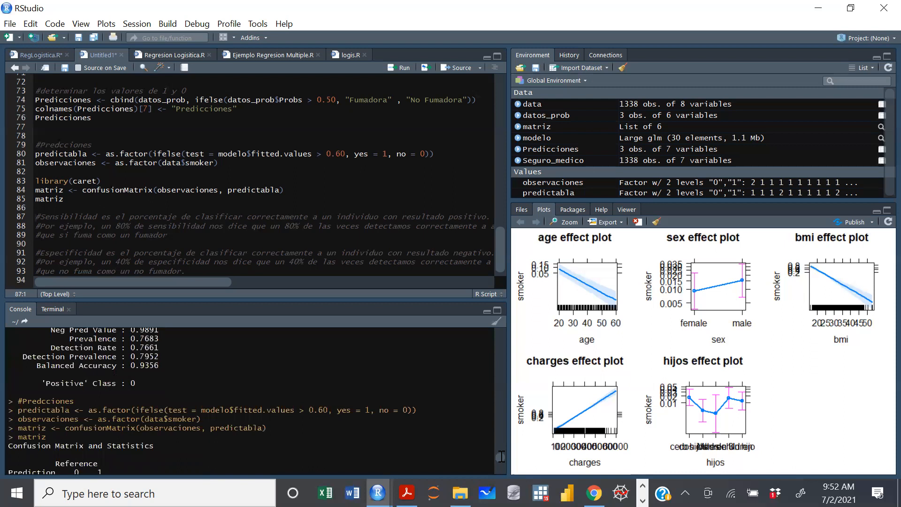
scroll(502, 457, "down", 5)
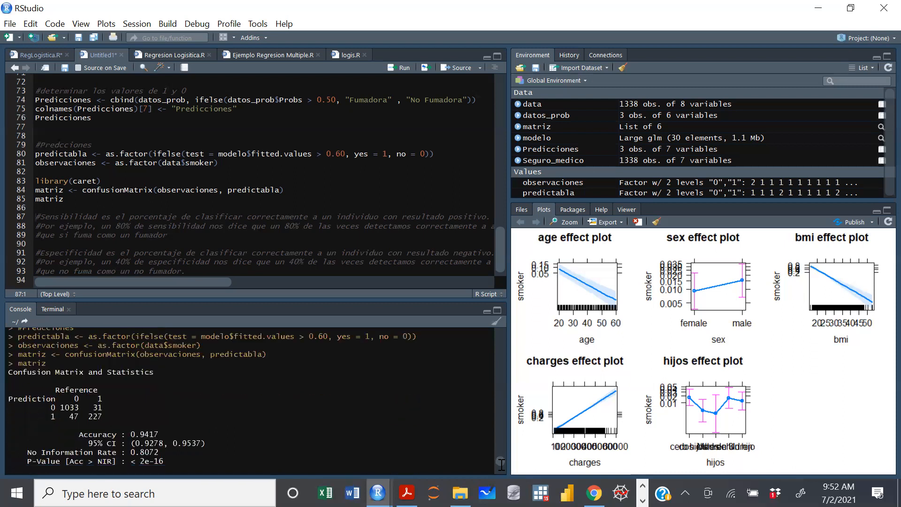
scroll(502, 465, "down", 4)
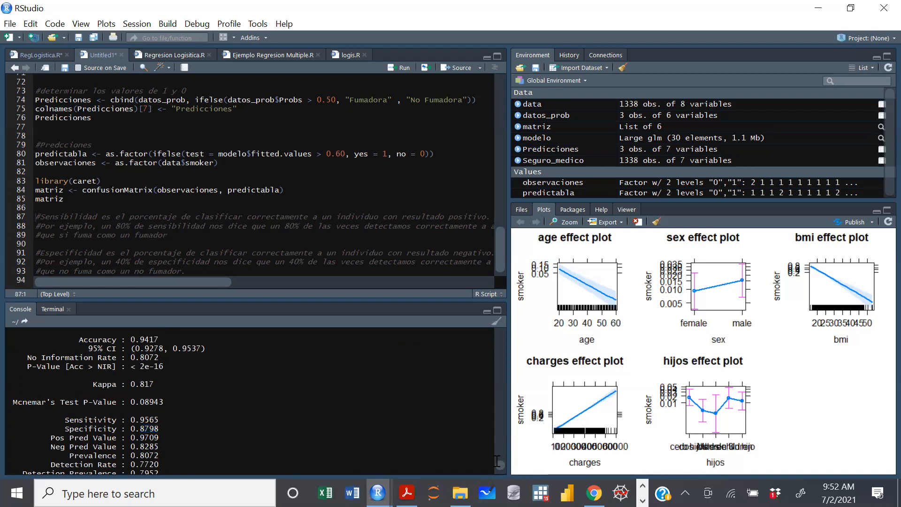
double_click(153, 420)
scroll(500, 466, "down", 2)
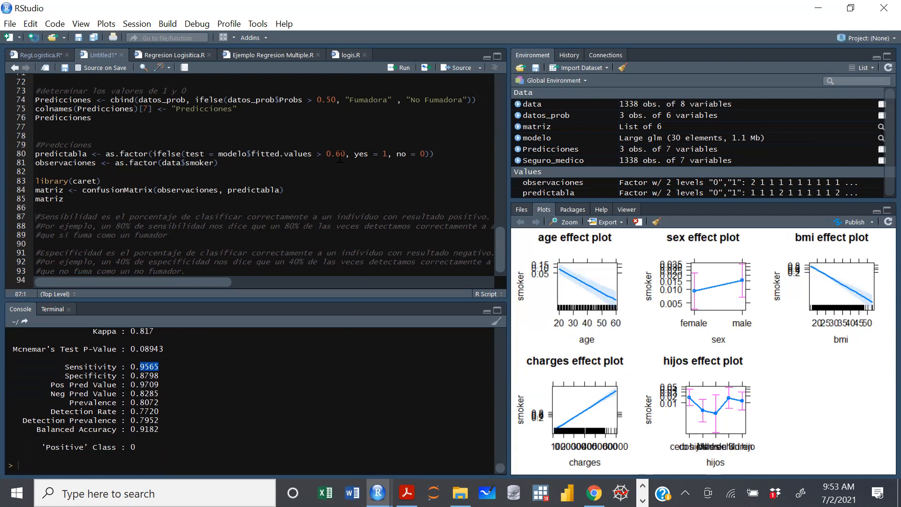
left_click(160, 366)
left_click_drag(161, 366, 131, 376)
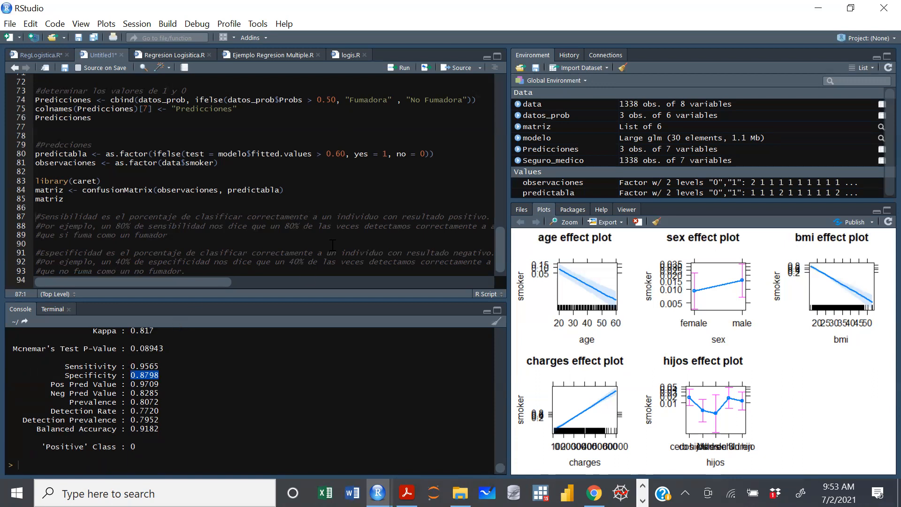
Return the fitted-values threshold in the predictabla line to 0.40 and rerun the code through printing matriz.
left_click(349, 155)
key("BackSpace")
key("BackSpace")
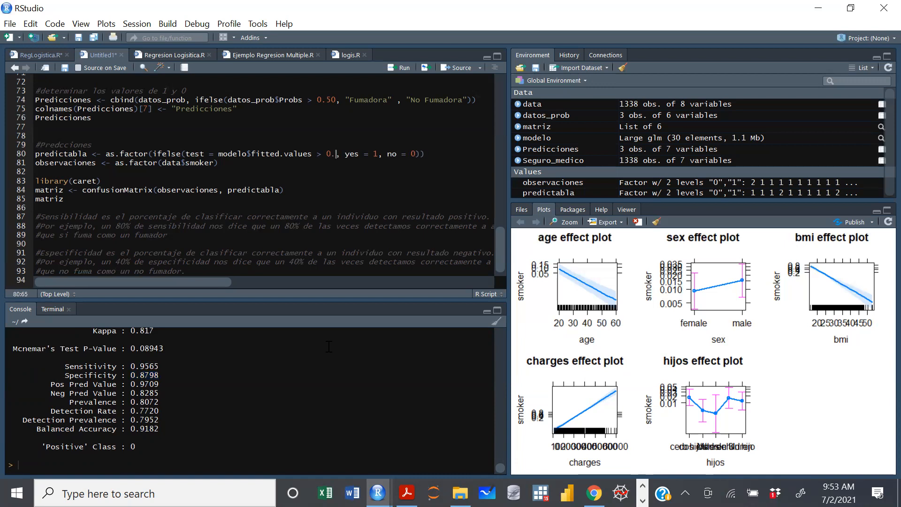
type("40")
key("ctrl+Return")
key("ctrl+Return")
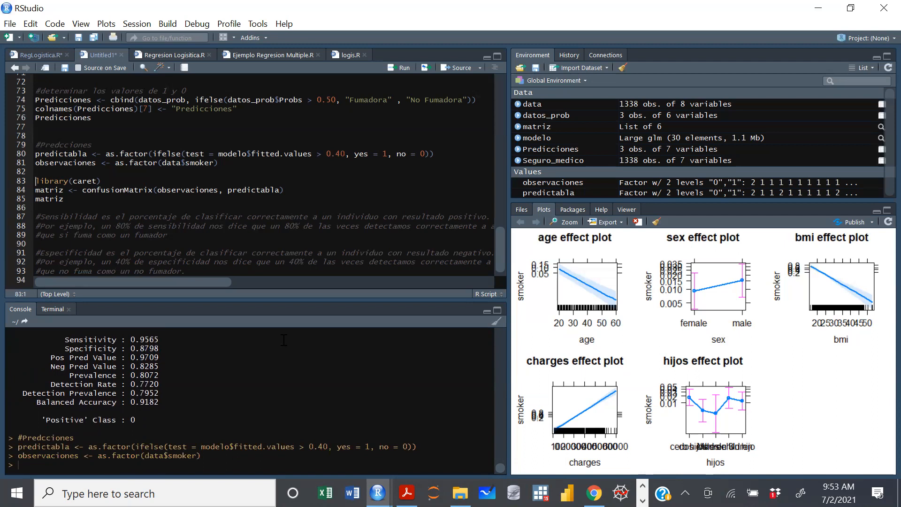
key("ctrl+Return")
key("ctrl+Return")
key("ctrl+Return")
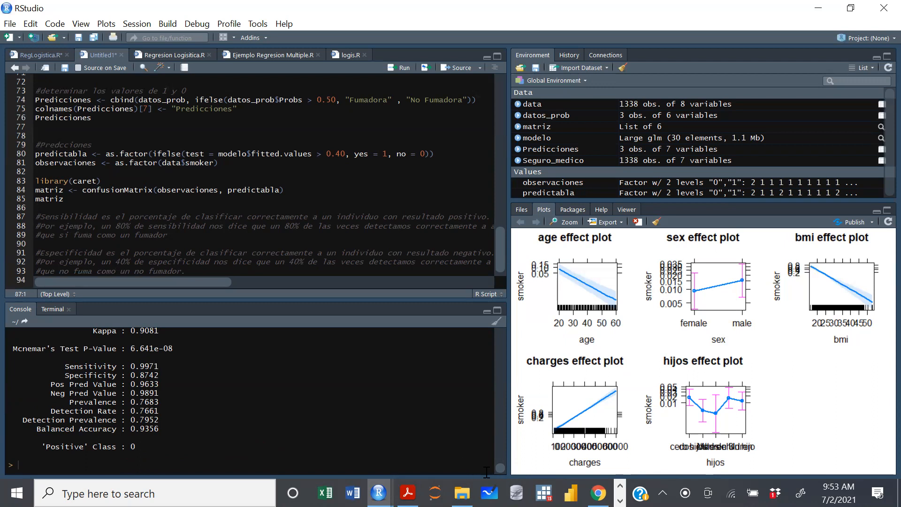
Examine the Accuracy value beneath the confusion matrix of the rerun 0.40 threshold model.
scroll(500, 468, "up", 3)
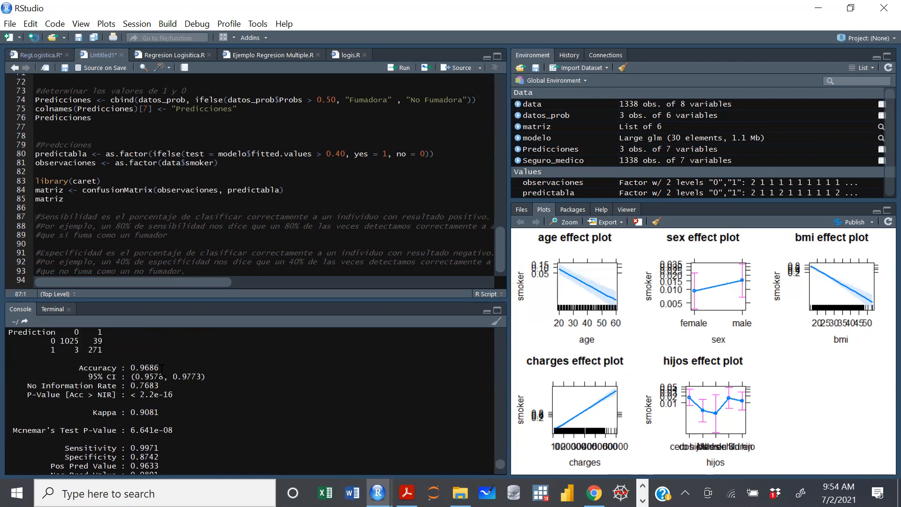
left_click_drag(160, 368, 130, 367)
left_click(204, 239)
left_click(546, 139)
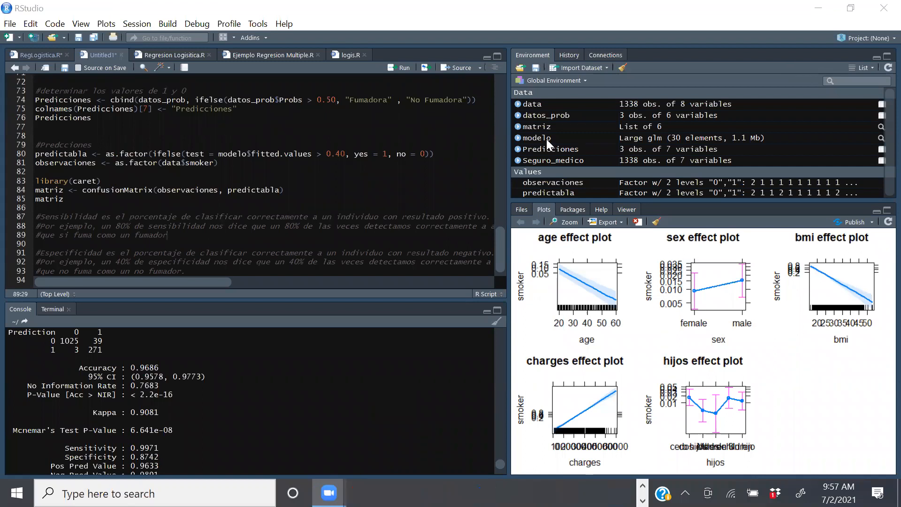